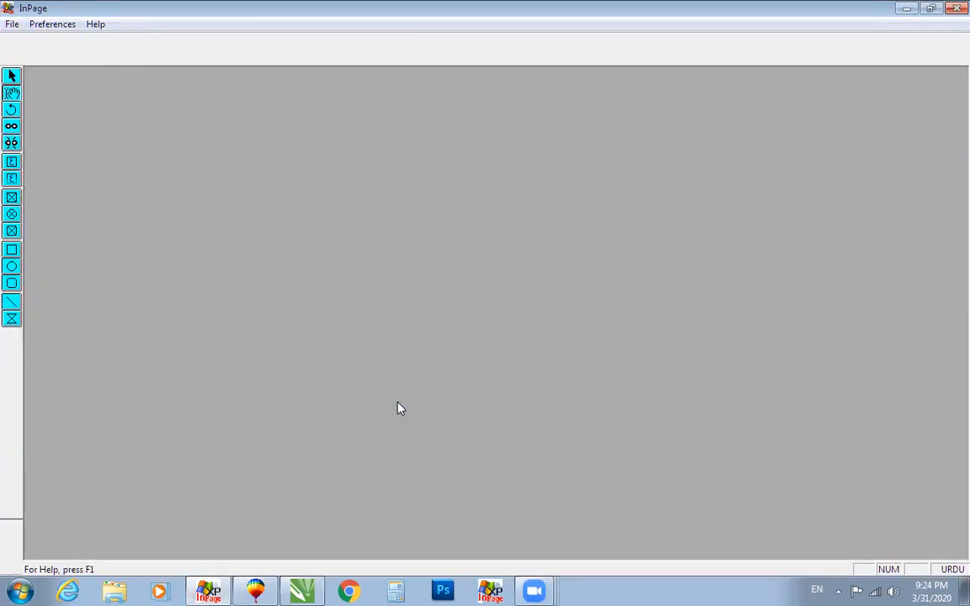
Step: Create a new one-page A4 portrait document with right-to-left direction and show it at 200% zoom
{"action": "key", "text": "ctrl+n"}
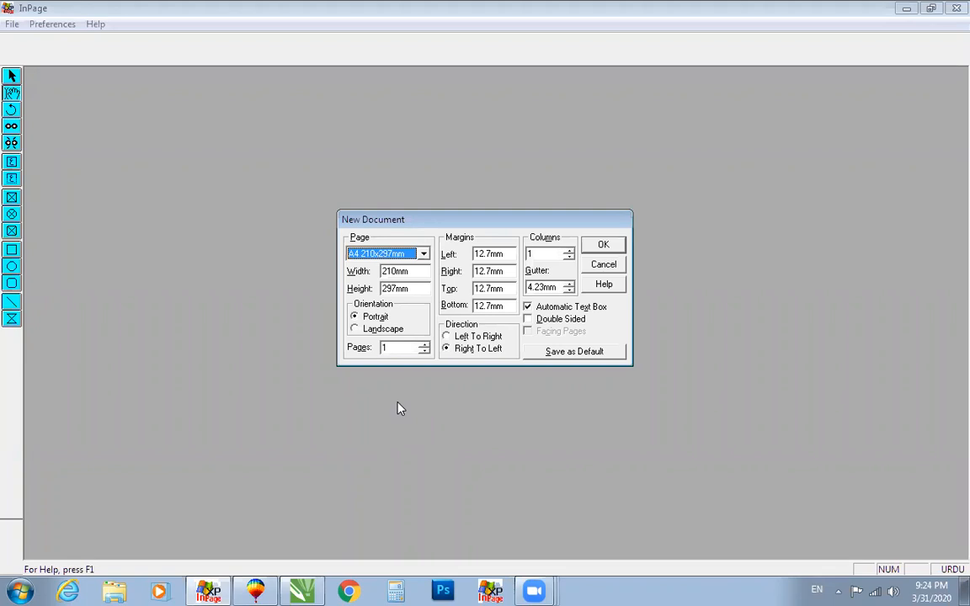
{"action": "key", "text": "Return"}
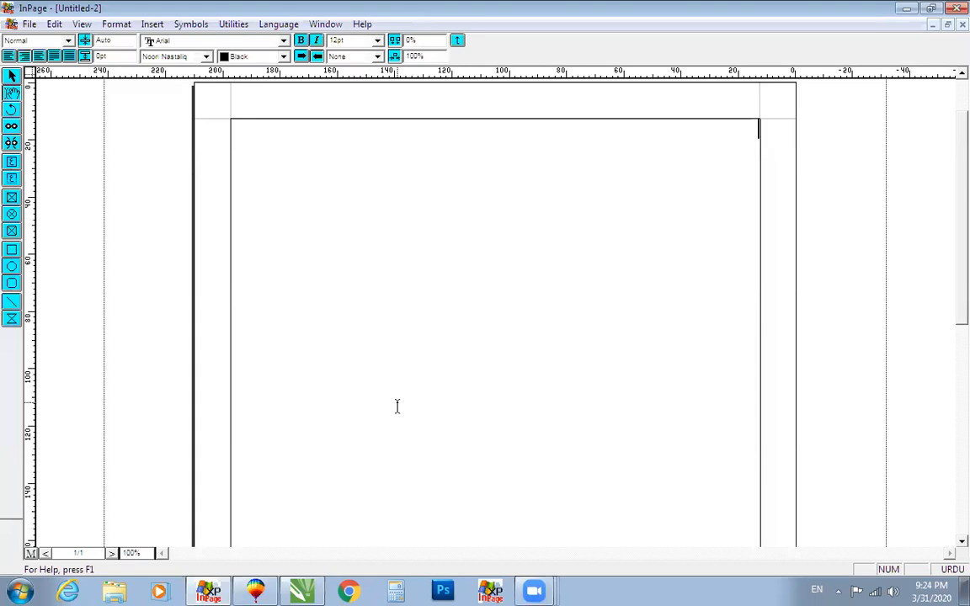
{"action": "key", "text": "ctrl+2"}
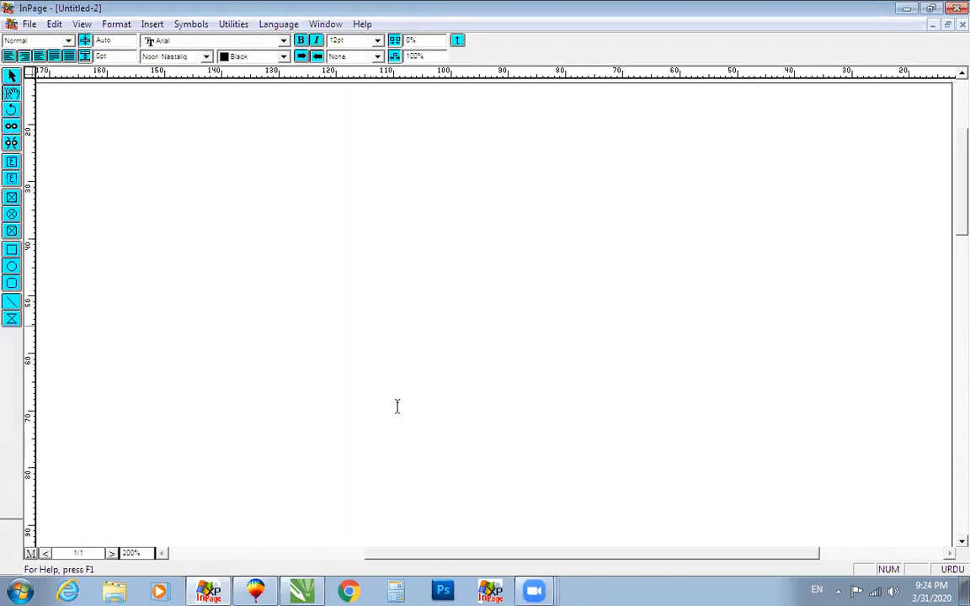
{"action": "key", "text": "ctrl+1"}
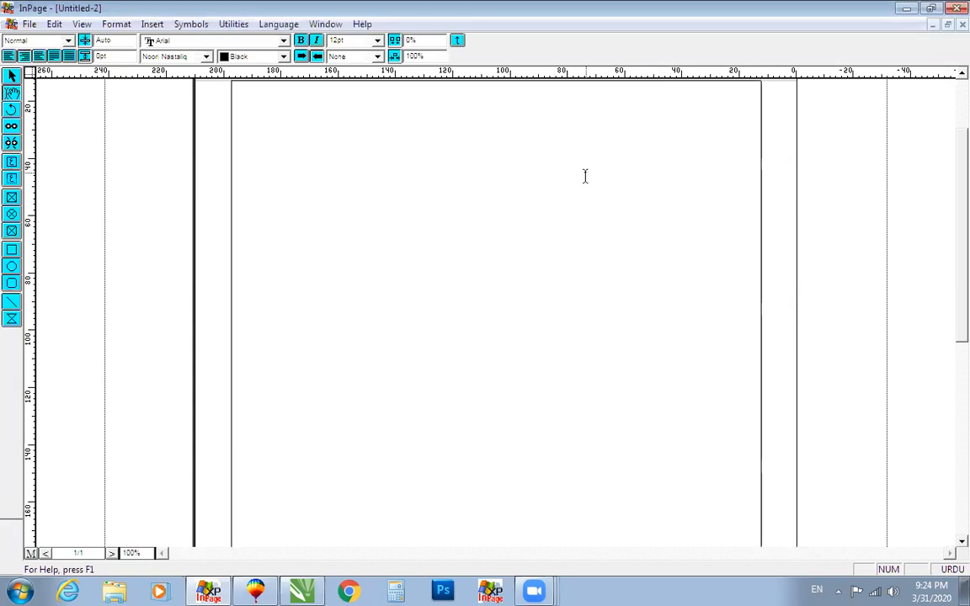
{"action": "key", "text": "ctrl+2"}
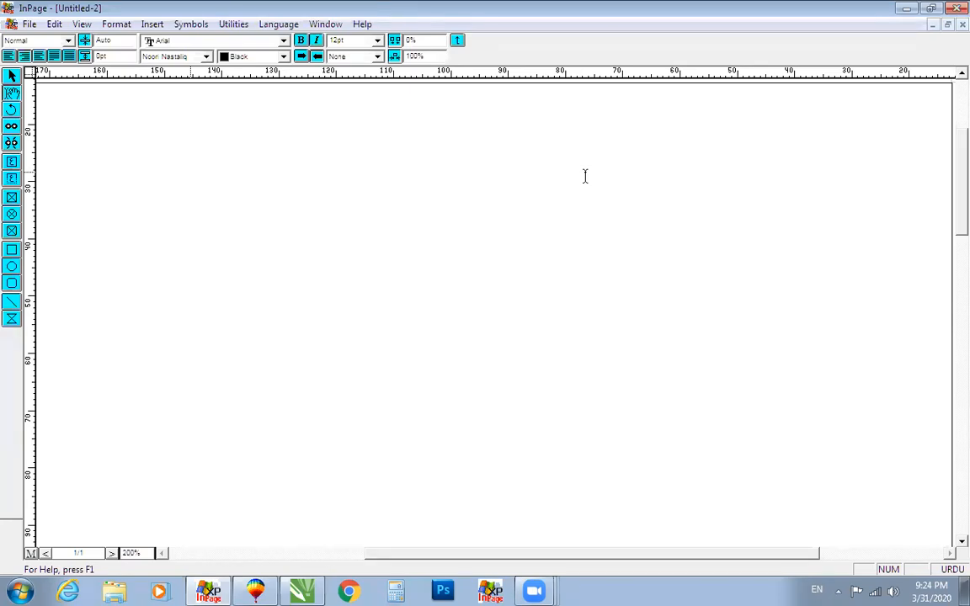
Step: Write the Urdu text "پرنٹ میڈیا" on the first line of the page
{"action": "type", "text": "پرن"}
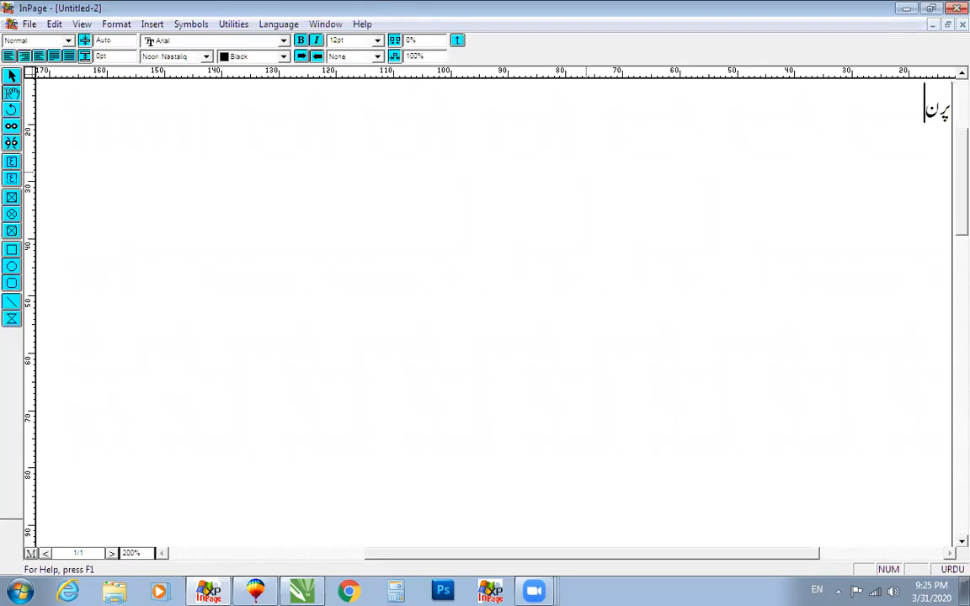
{"action": "type", "text": "ٹ میڈیا"}
{"action": "key", "text": "BackSpace"}
{"action": "key", "text": "BackSpace"}
{"action": "type", "text": "یا"}
Step: Change the typing language to English and add "Print Media", followed by "123456789" on a new line
{"action": "key", "text": "ctrl+space"}
{"action": "type", "text": "PRn"}
{"action": "key", "text": "BackSpace"}
{"action": "key", "text": "BackSpace"}
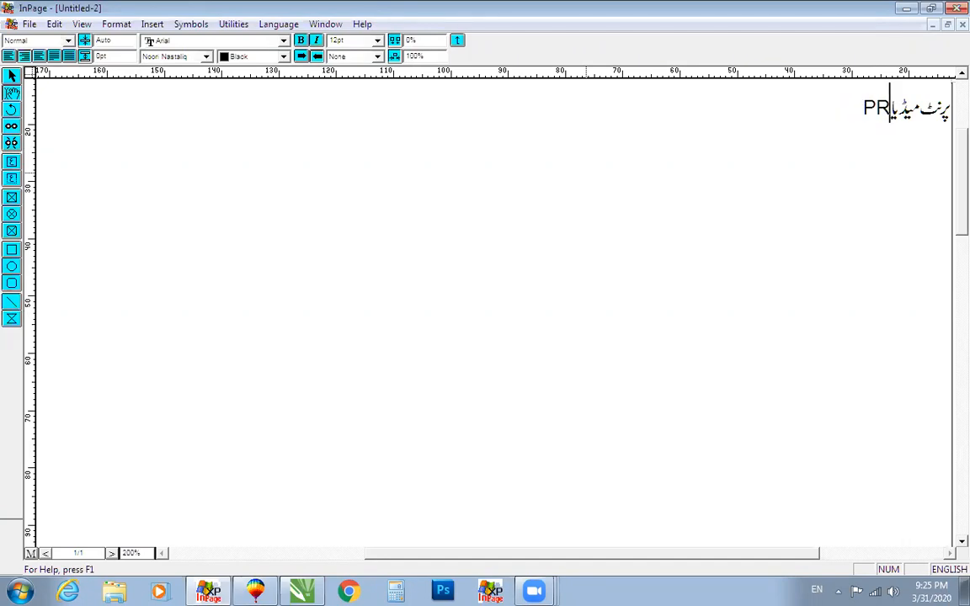
{"action": "type", "text": "rint Media"}
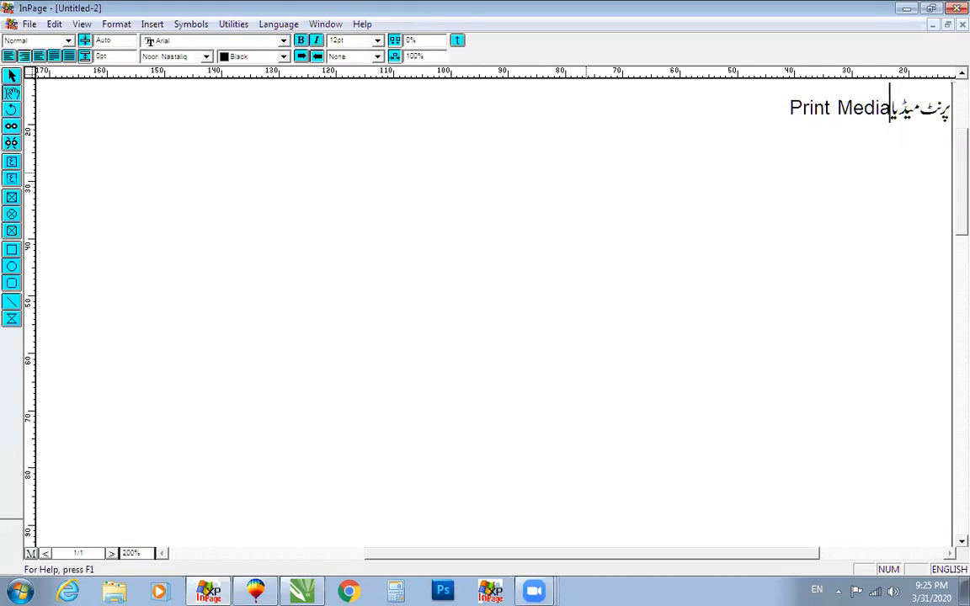
{"action": "key", "text": "Return"}
{"action": "type", "text": "123456789"}
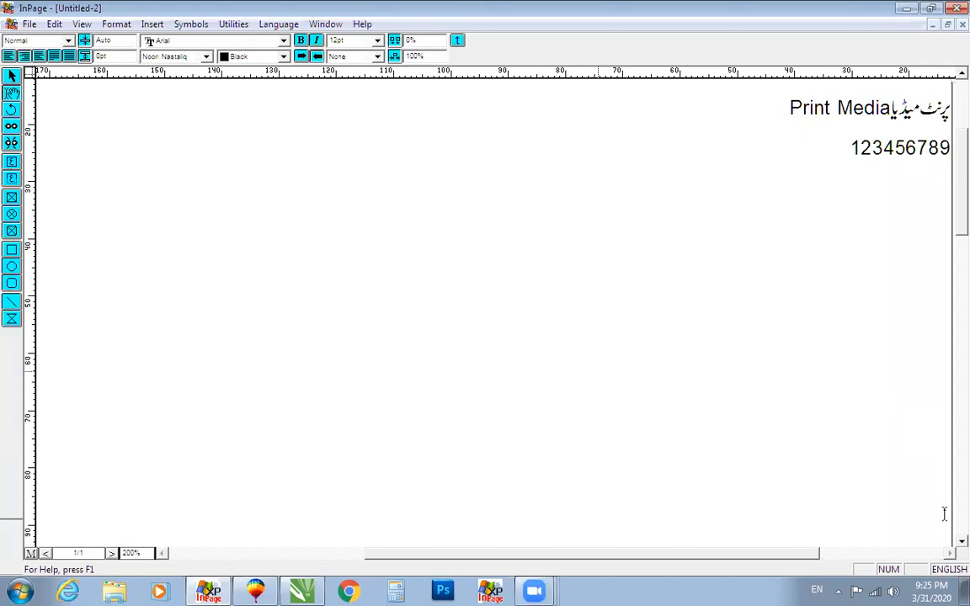
Step: Return the typing language to Urdu, clear all the sample text and write "پرنٹ میڈیا" at the start of the page
{"action": "left_click", "coordinate": [946, 570]}
{"action": "left_click_drag", "start_coordinate": [840, 166], "coordinate": [949, 96]}
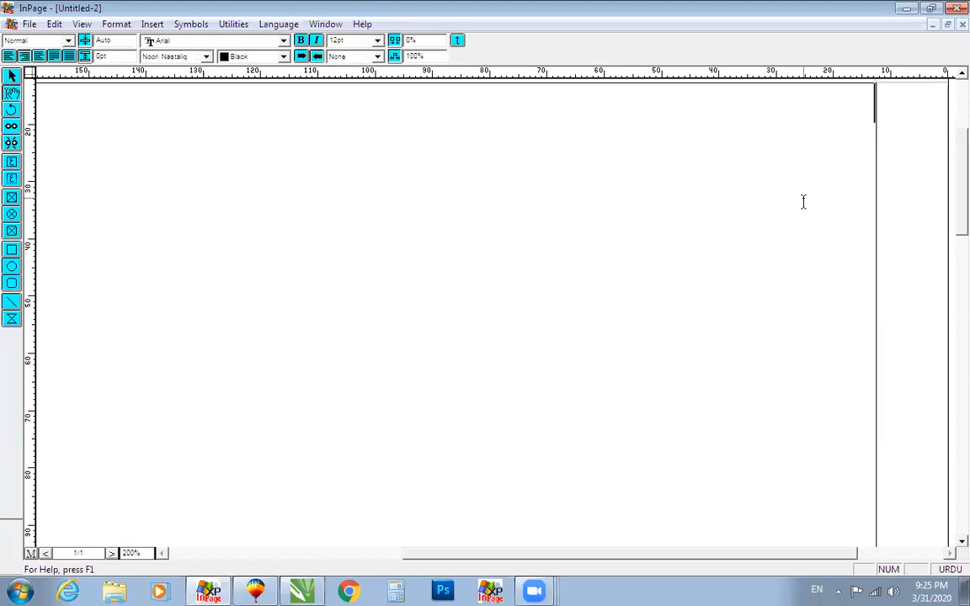
{"action": "type", "text": "bرنٹ میڈ"}
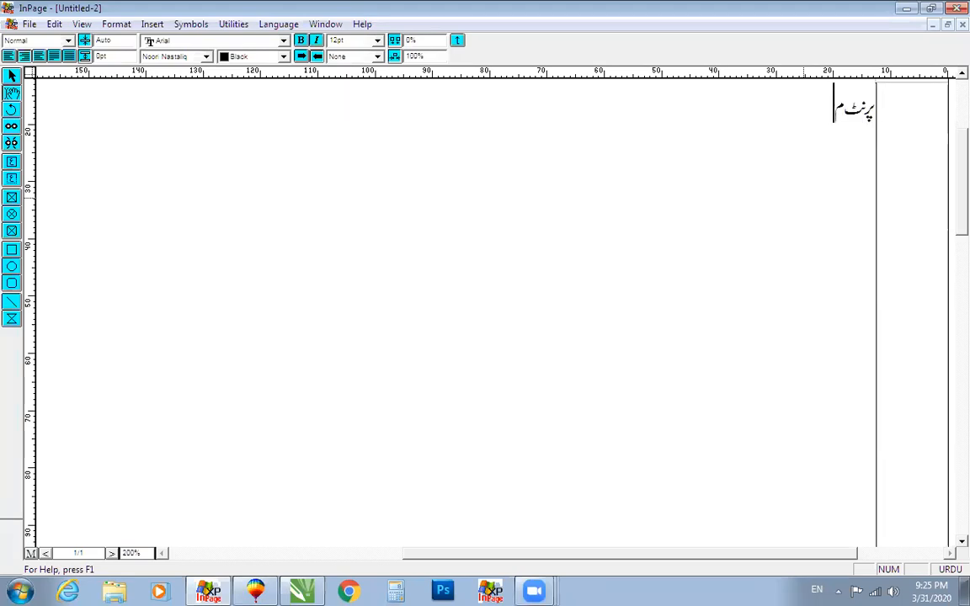
{"action": "type", "text": "یا"}
Step: Copy the text box holding the Urdu text as an object
{"action": "left_click", "coordinate": [11, 76]}
{"action": "right_click", "coordinate": [228, 234]}
{"action": "left_click", "coordinate": [277, 296]}
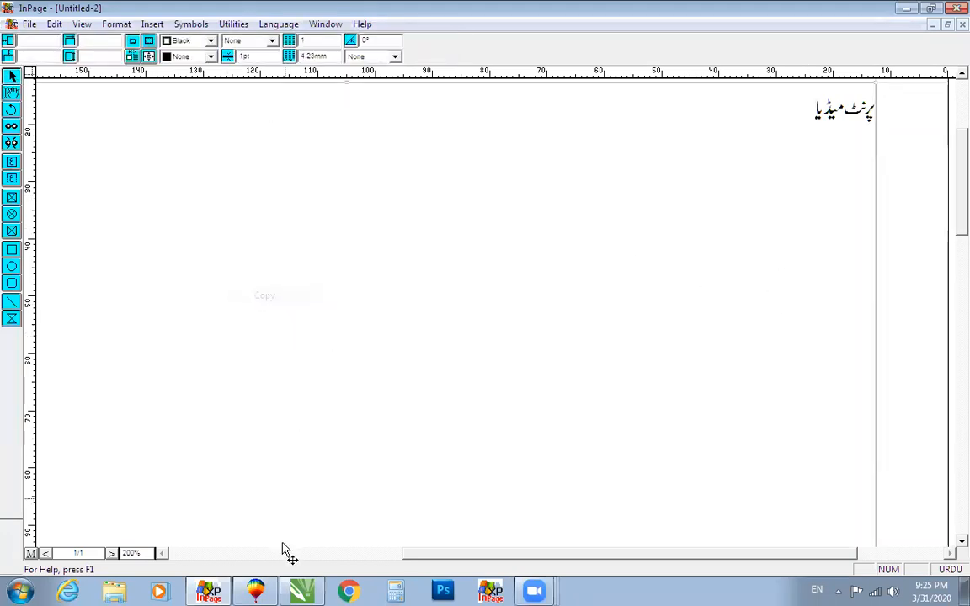
{"action": "left_click", "coordinate": [11, 93]}
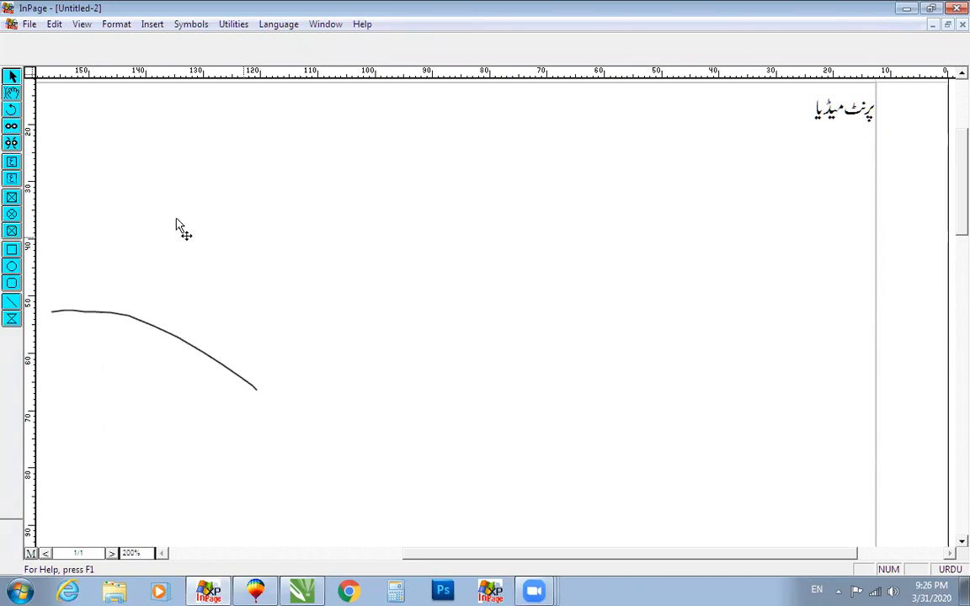
{"action": "left_click", "coordinate": [11, 92]}
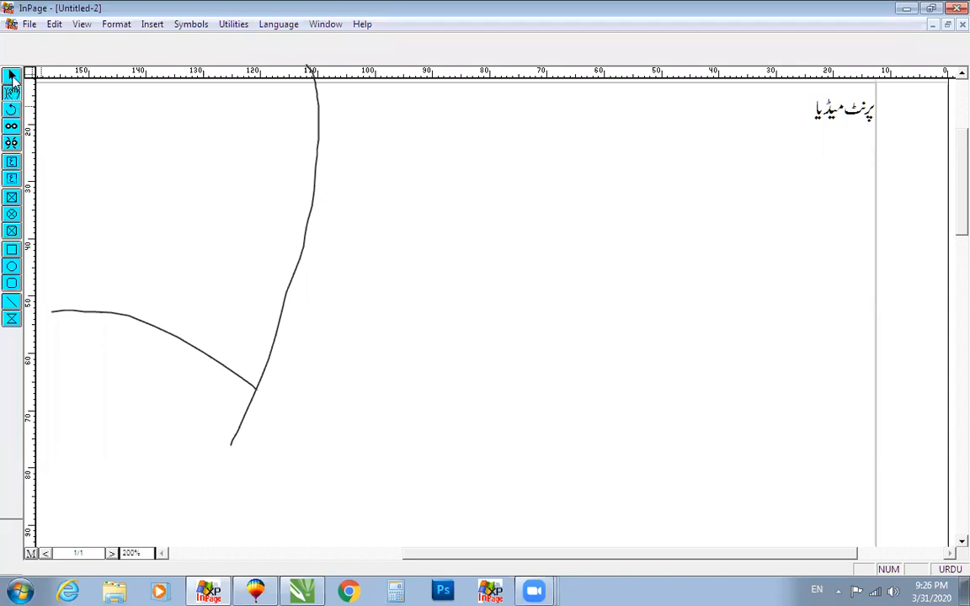
{"action": "left_click", "coordinate": [12, 78]}
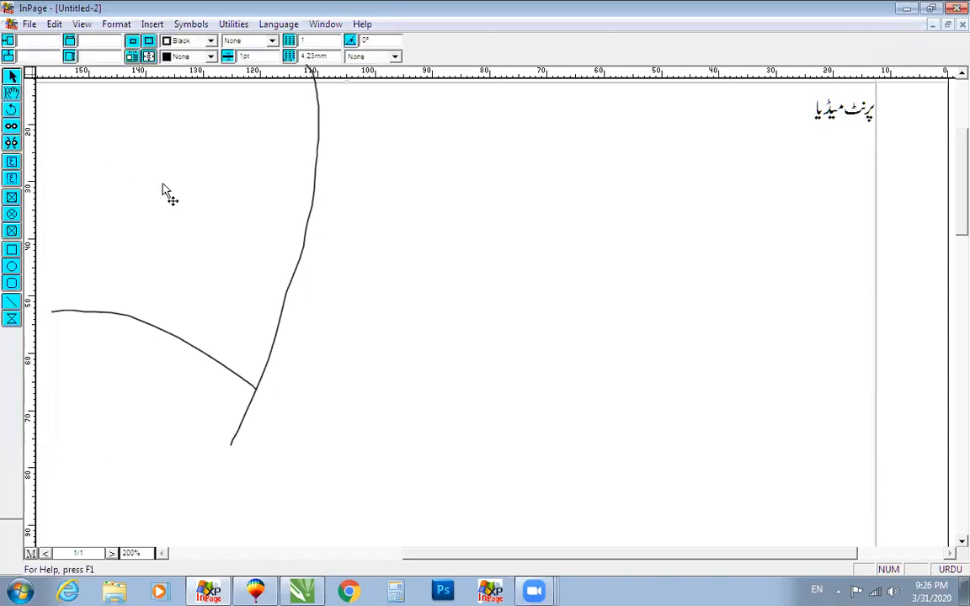
{"action": "left_click", "coordinate": [12, 78]}
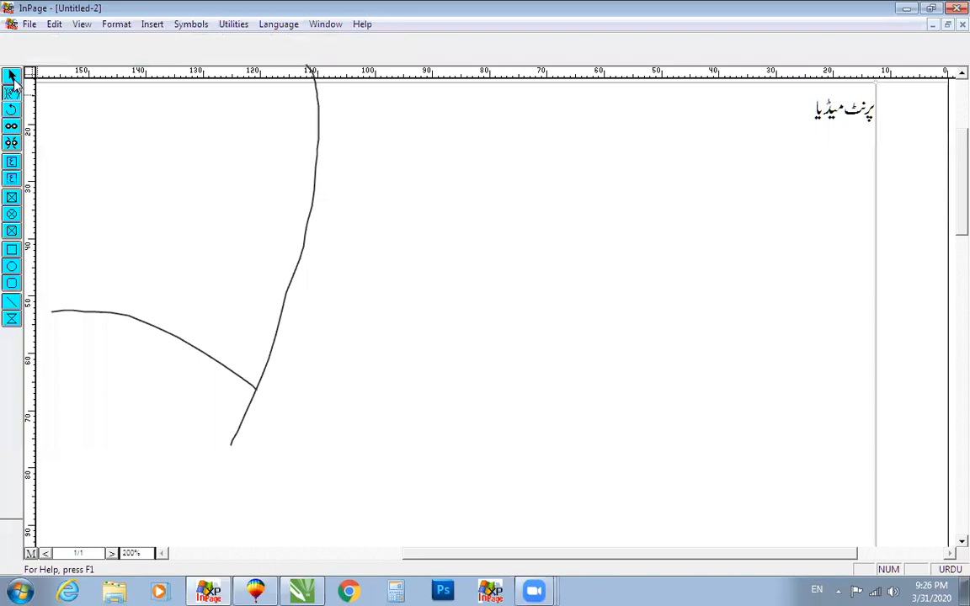
{"action": "left_click", "coordinate": [13, 93]}
{"action": "left_click", "coordinate": [624, 176]}
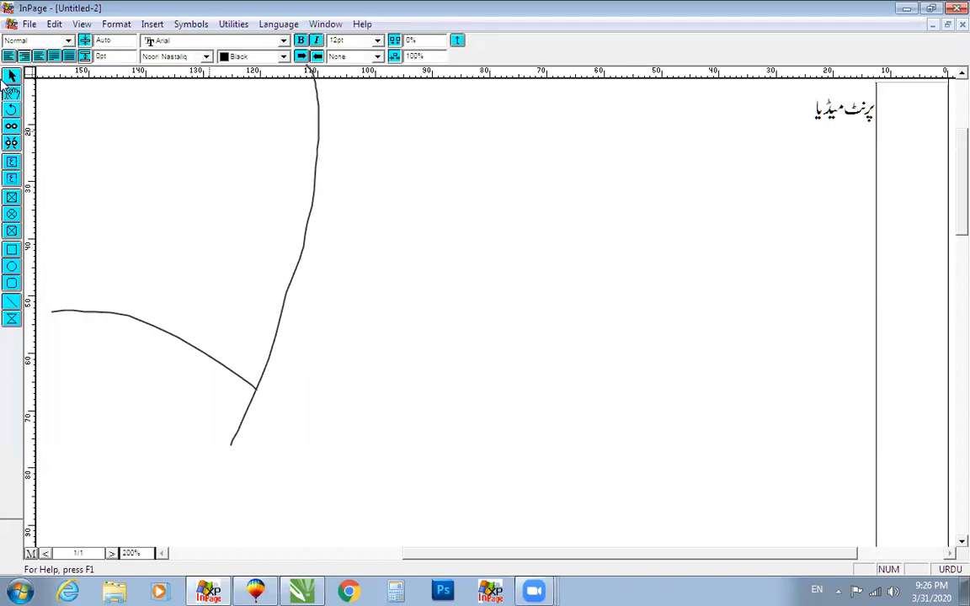
{"action": "left_click", "coordinate": [11, 93]}
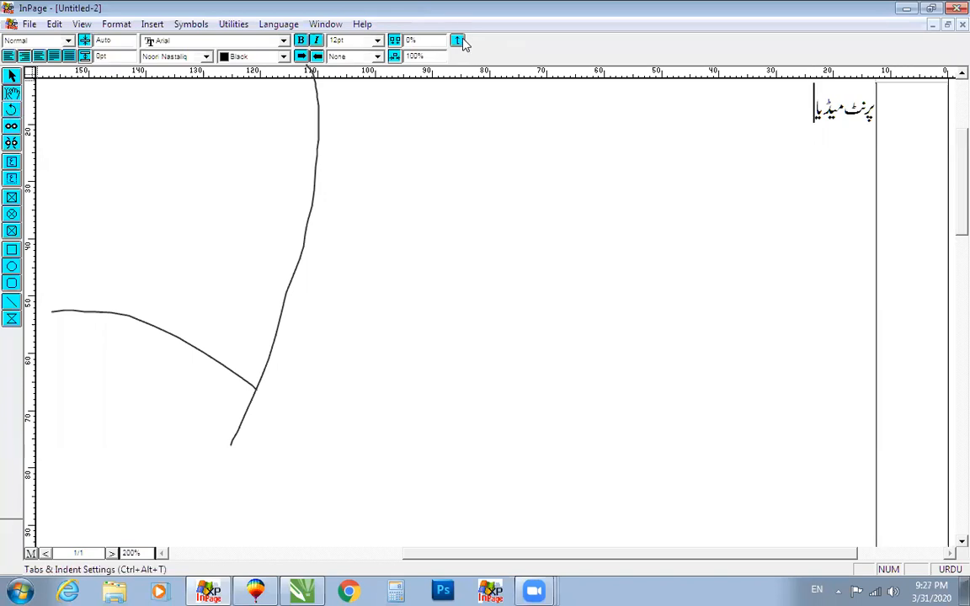
{"action": "key", "text": "ctrl+z"}
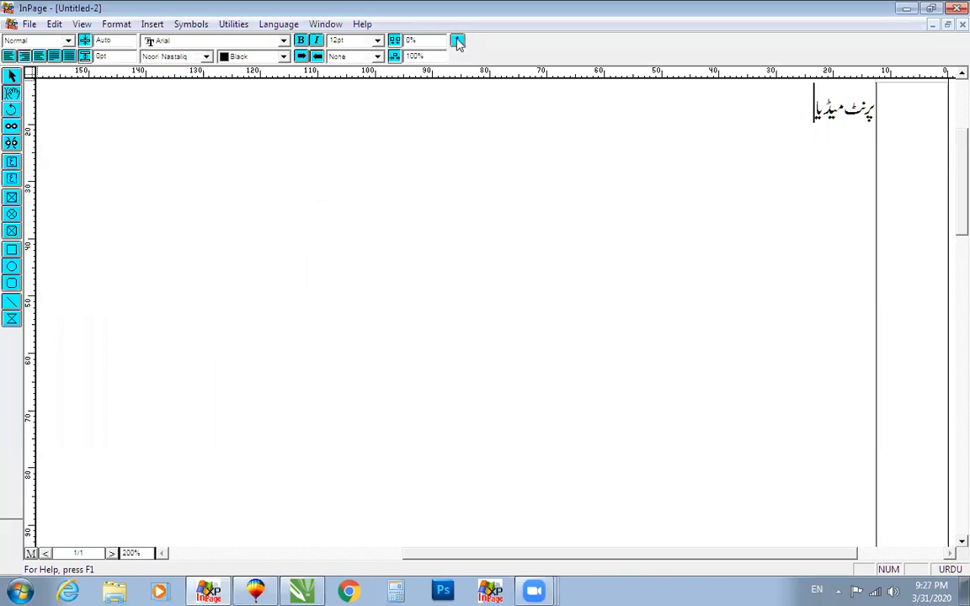
Step: Select the text box with the Urdu text as an object and copy it to the clipboard
{"action": "left_click", "coordinate": [12, 76]}
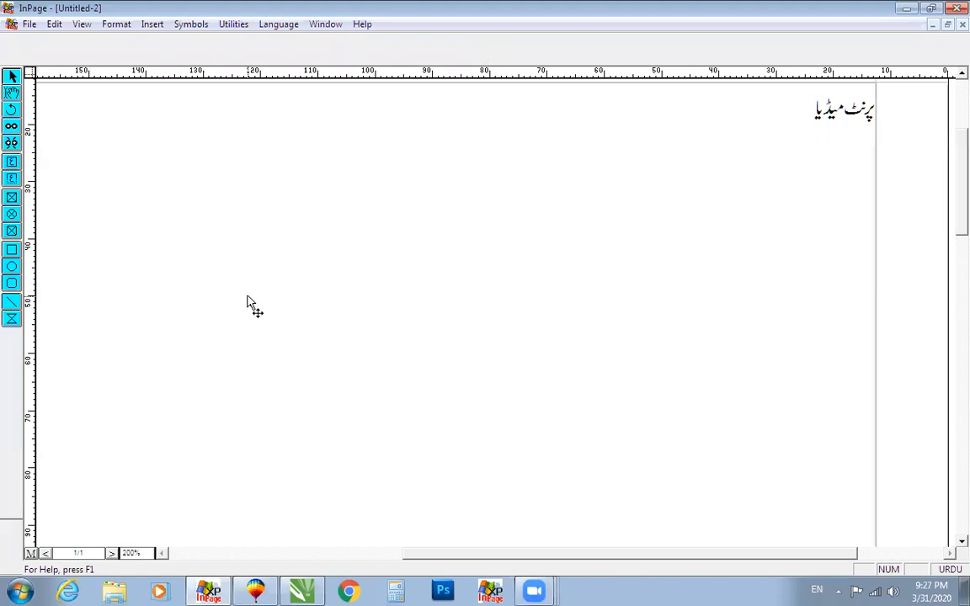
{"action": "right_click", "coordinate": [411, 254]}
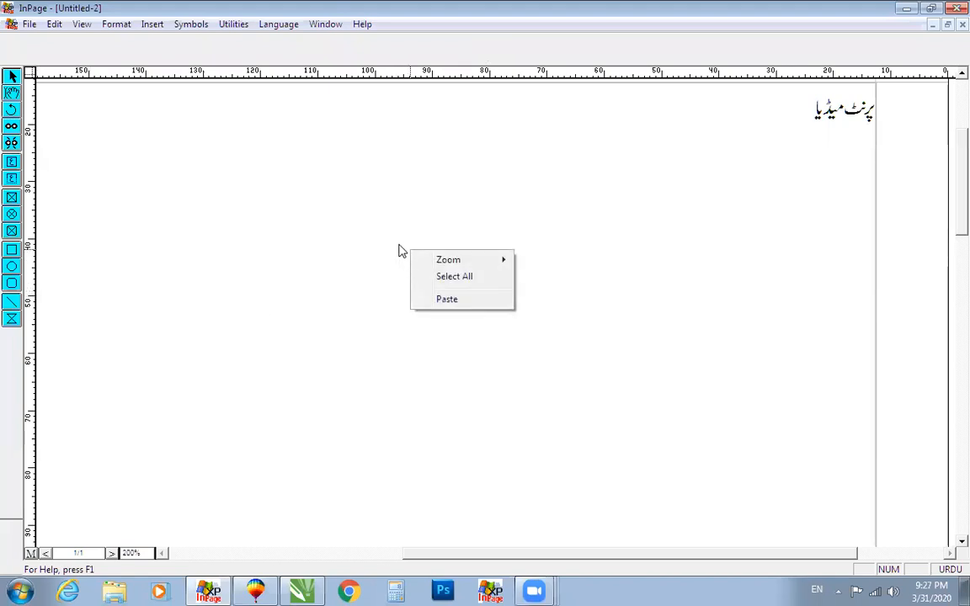
{"action": "right_click", "coordinate": [485, 192]}
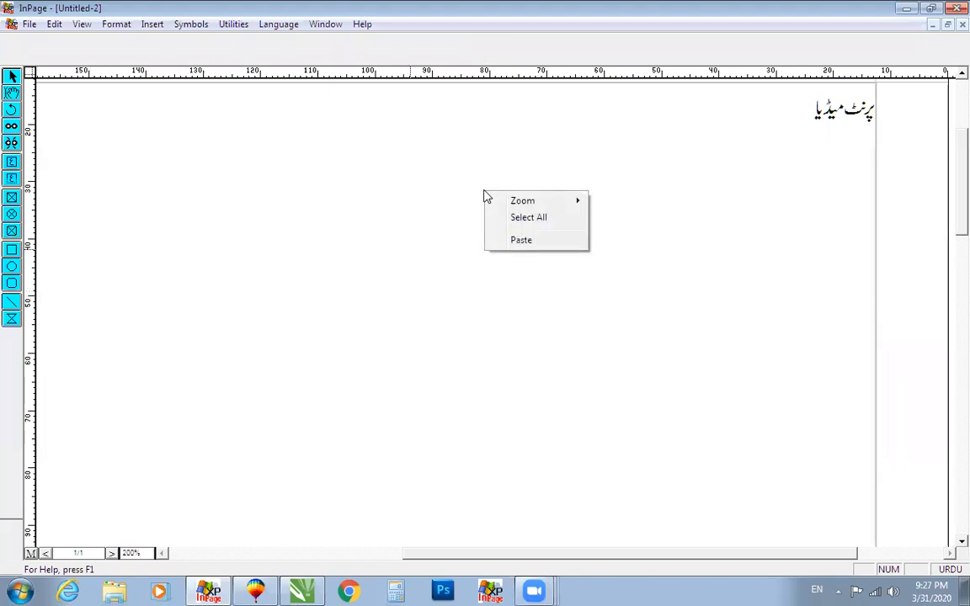
{"action": "right_click", "coordinate": [405, 263]}
{"action": "right_click", "coordinate": [360, 218]}
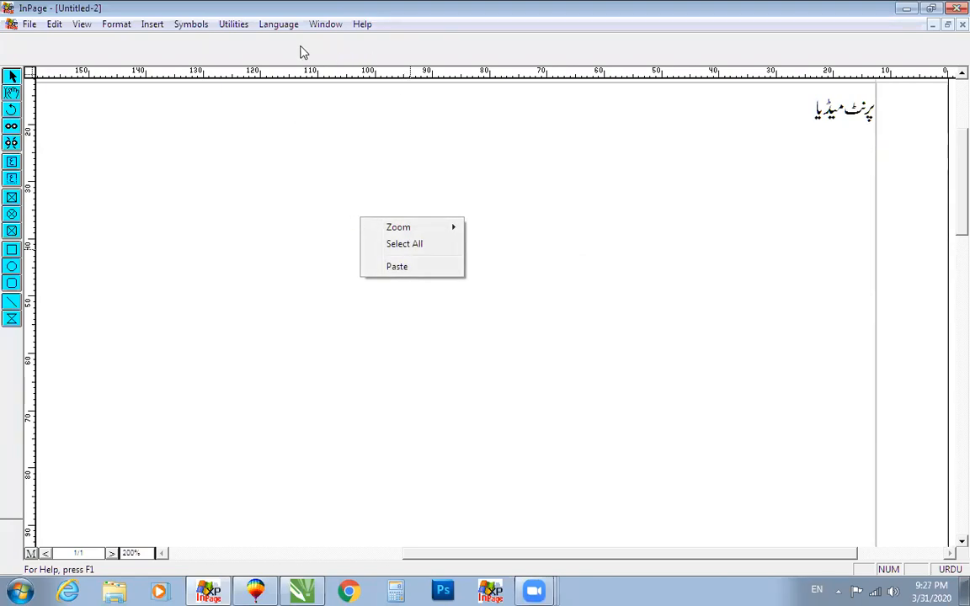
{"action": "left_click", "coordinate": [302, 218]}
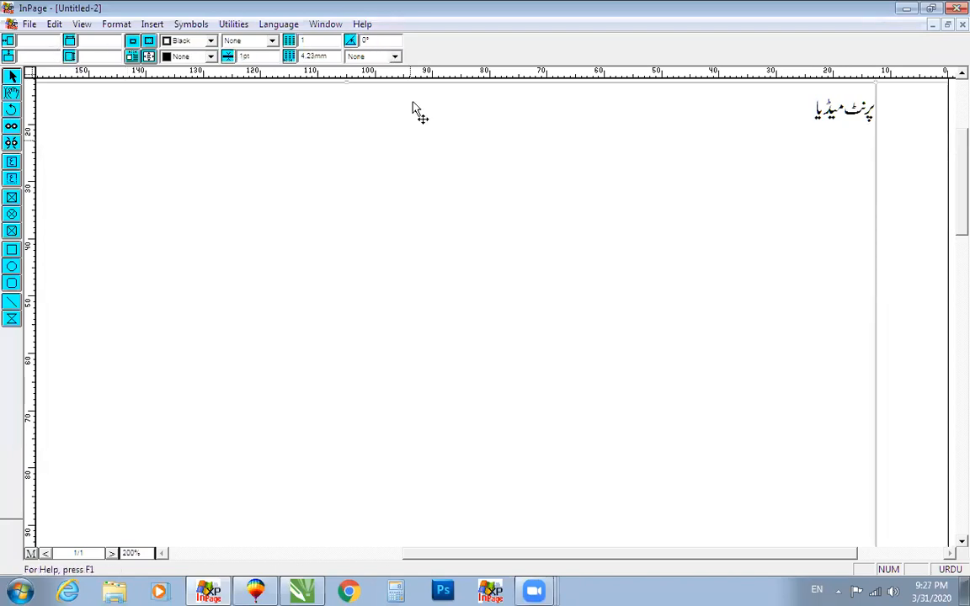
{"action": "right_click", "coordinate": [418, 193]}
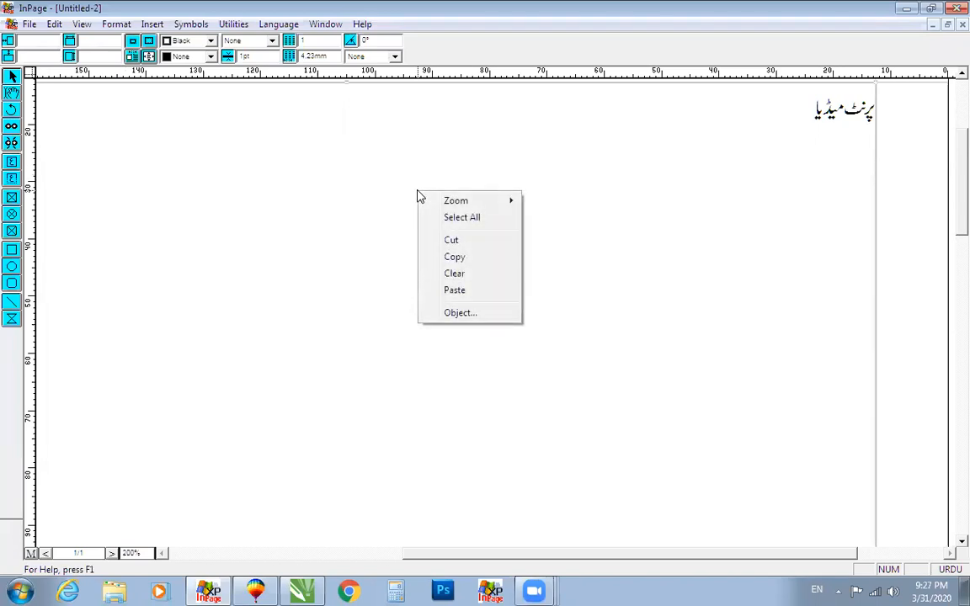
{"action": "left_click", "coordinate": [453, 257]}
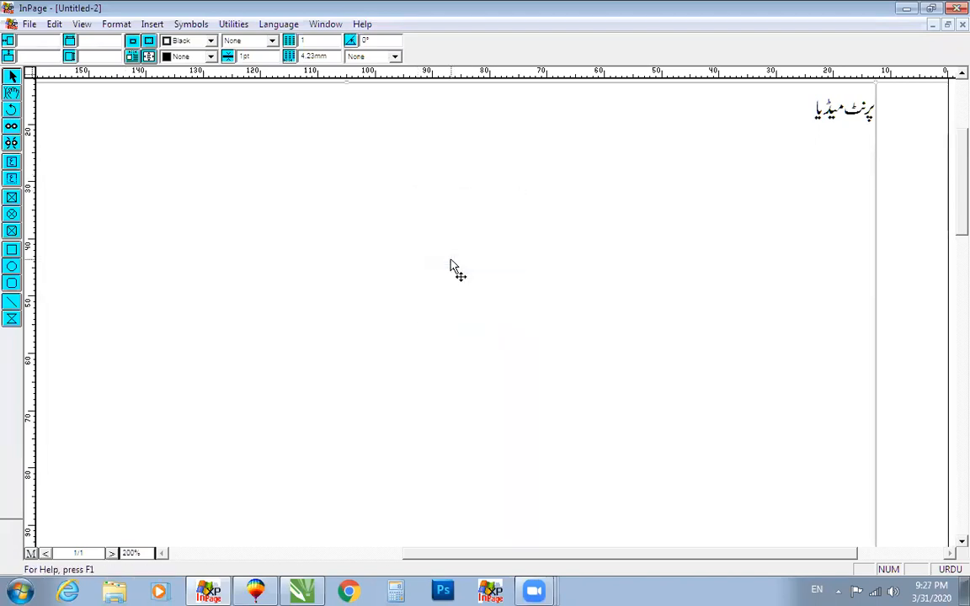
Step: Switch to CorelDRAW, create a new Letter-size document and paste the copied Urdu text into it
{"action": "left_click", "coordinate": [302, 591]}
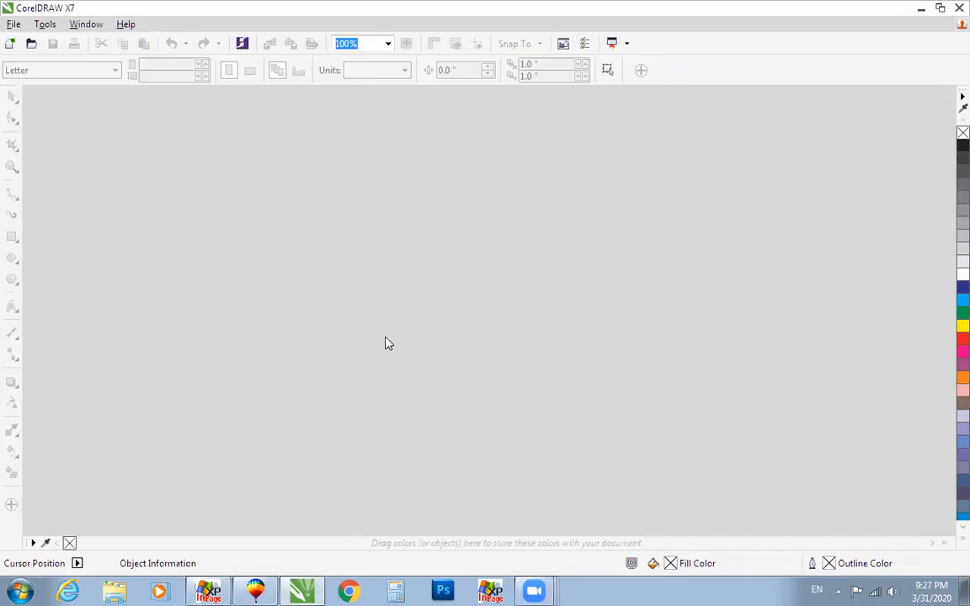
{"action": "left_click", "coordinate": [11, 24]}
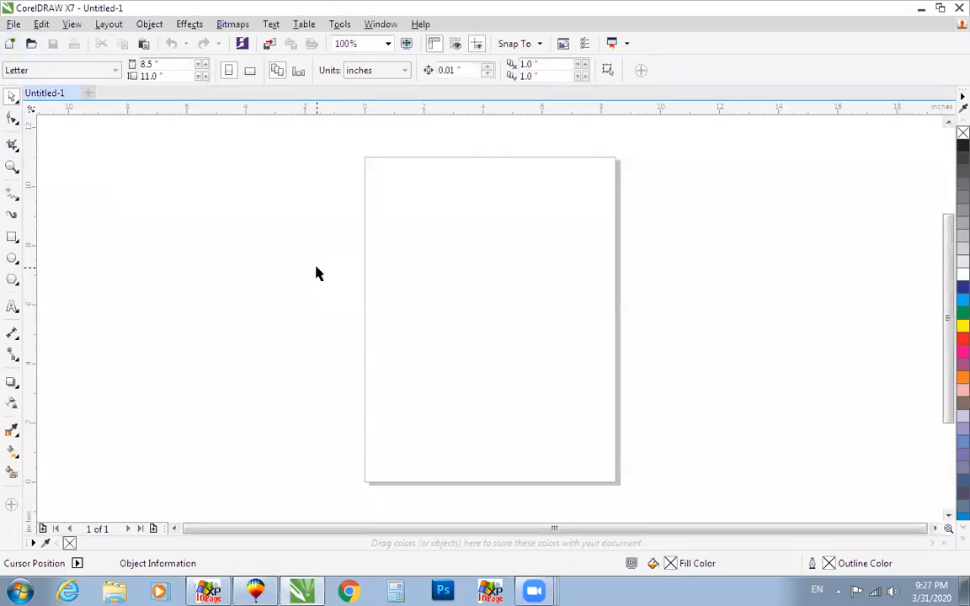
{"action": "right_click", "coordinate": [317, 268]}
{"action": "left_click", "coordinate": [348, 363]}
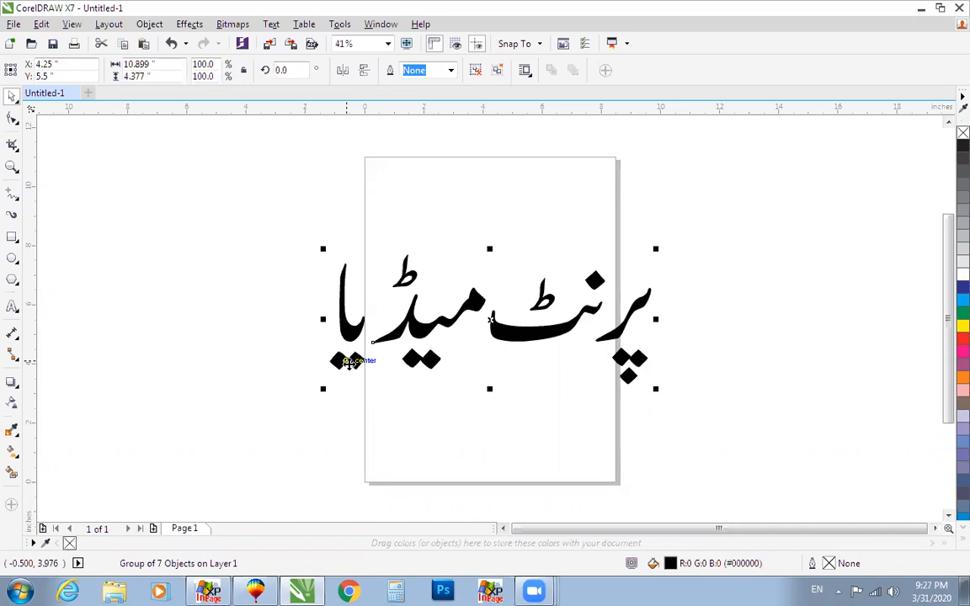
Step: Switch to InPage, copy the phrase "پرنٹ میڈیا" and place the text cursor at its end
{"action": "left_click", "coordinate": [208, 591]}
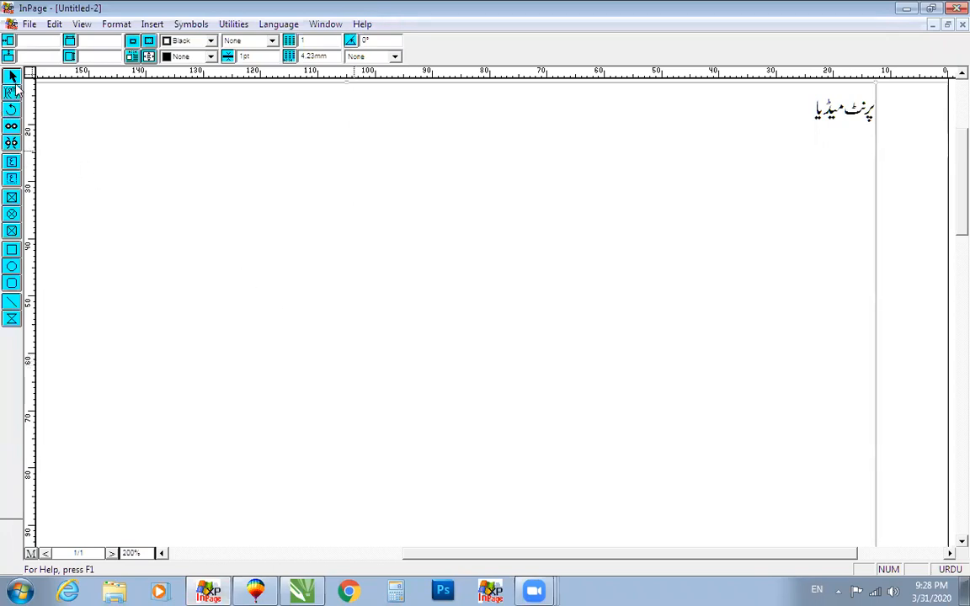
{"action": "left_click", "coordinate": [535, 590]}
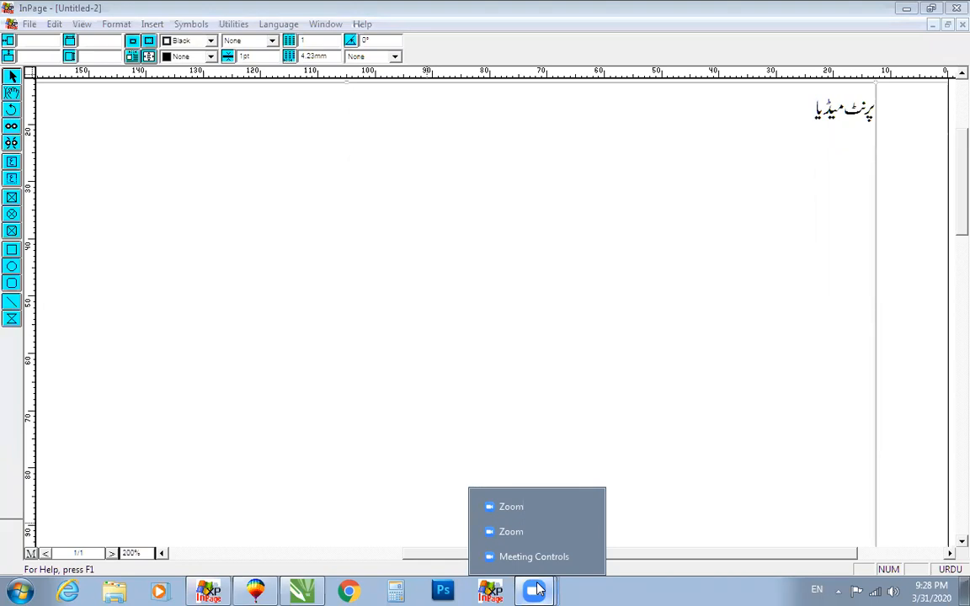
{"action": "left_click", "coordinate": [537, 590]}
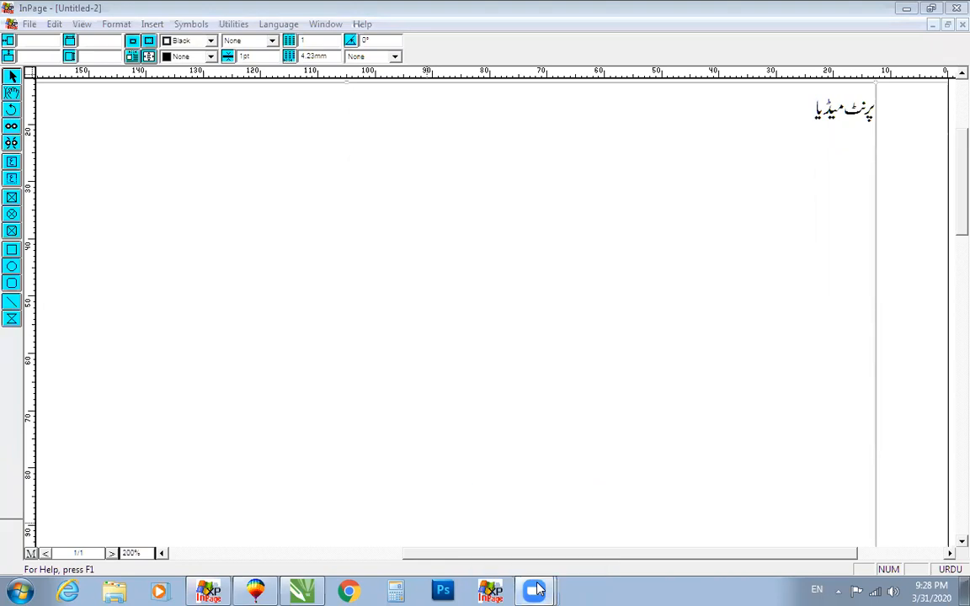
{"action": "left_click", "coordinate": [12, 94]}
{"action": "left_click", "coordinate": [813, 108]}
{"action": "left_click_drag", "start_coordinate": [813, 108], "coordinate": [882, 116]}
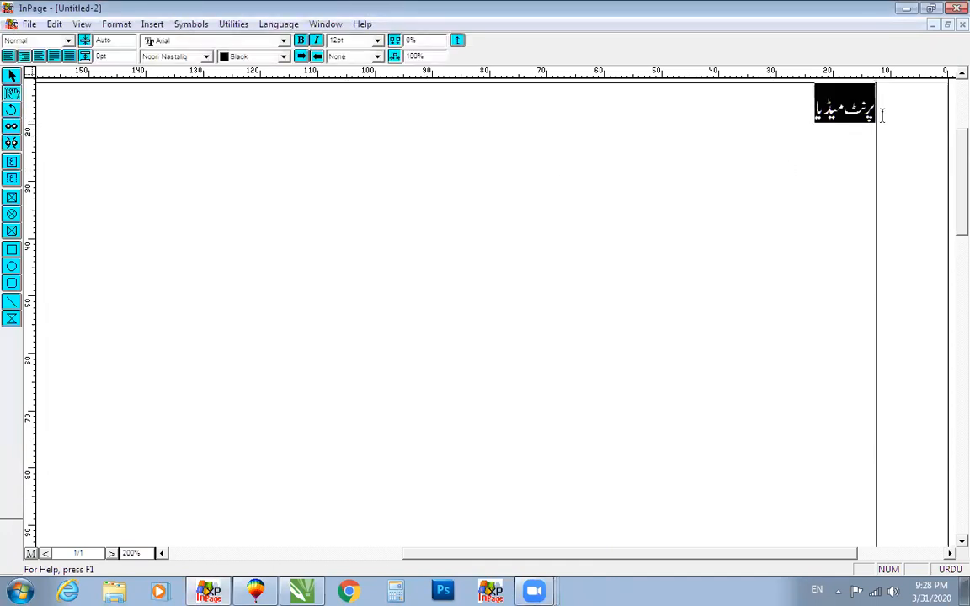
{"action": "left_click", "coordinate": [816, 105]}
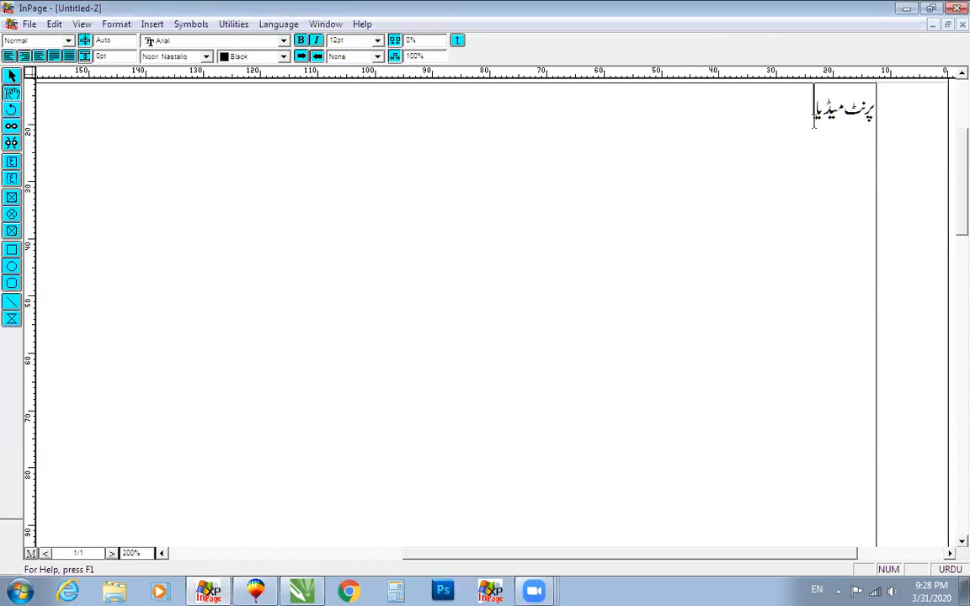
{"action": "left_click_drag", "start_coordinate": [813, 107], "coordinate": [883, 115]}
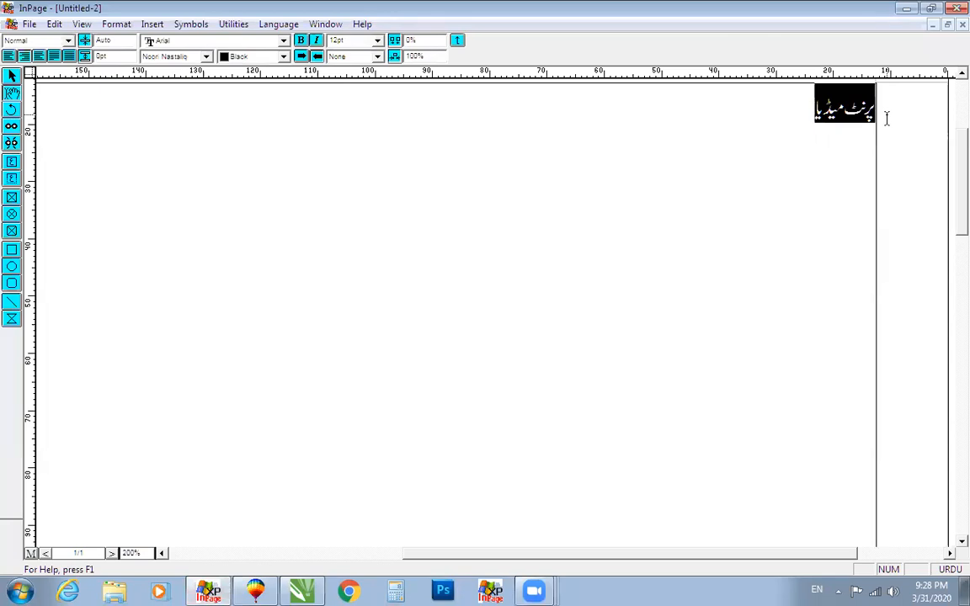
{"action": "left_click", "coordinate": [764, 122]}
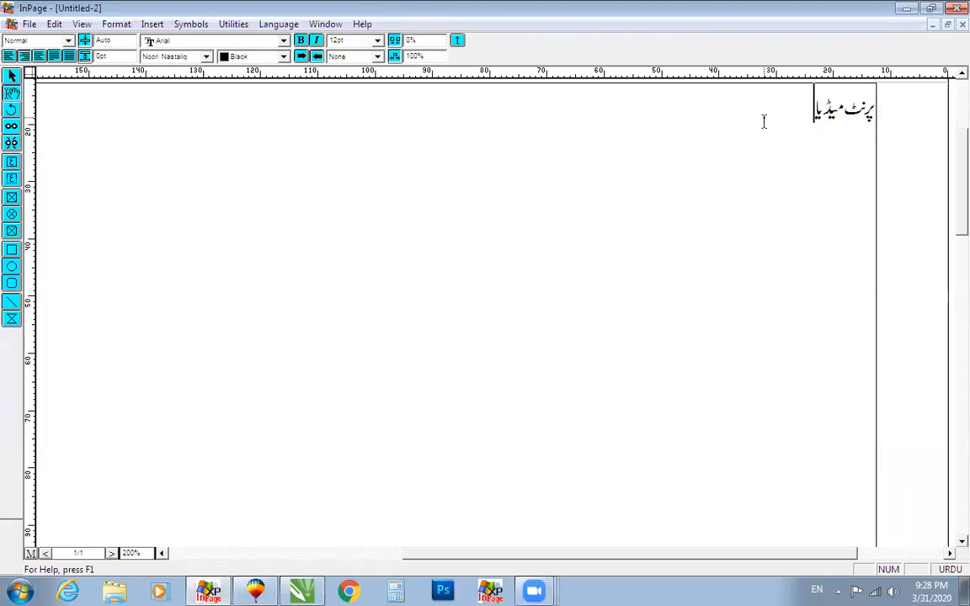
Step: Paste the copied phrase repeatedly until it fills the first line and over half of the second
{"action": "key", "text": "ctrl+v"}
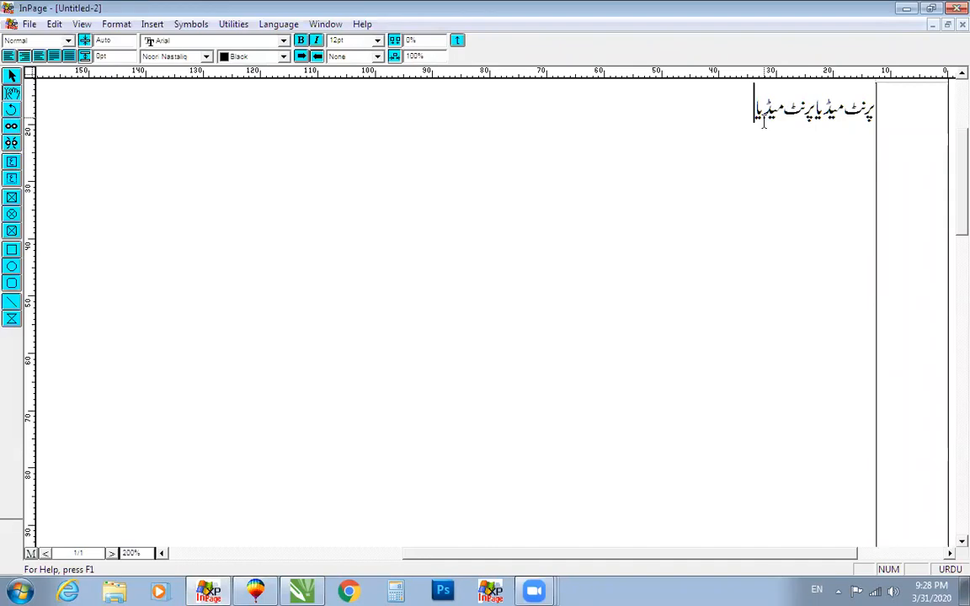
{"action": "key", "text": "ctrl+v"}
{"action": "key", "text": "ctrl+v"}
{"action": "key", "text": "ctrl+v"}
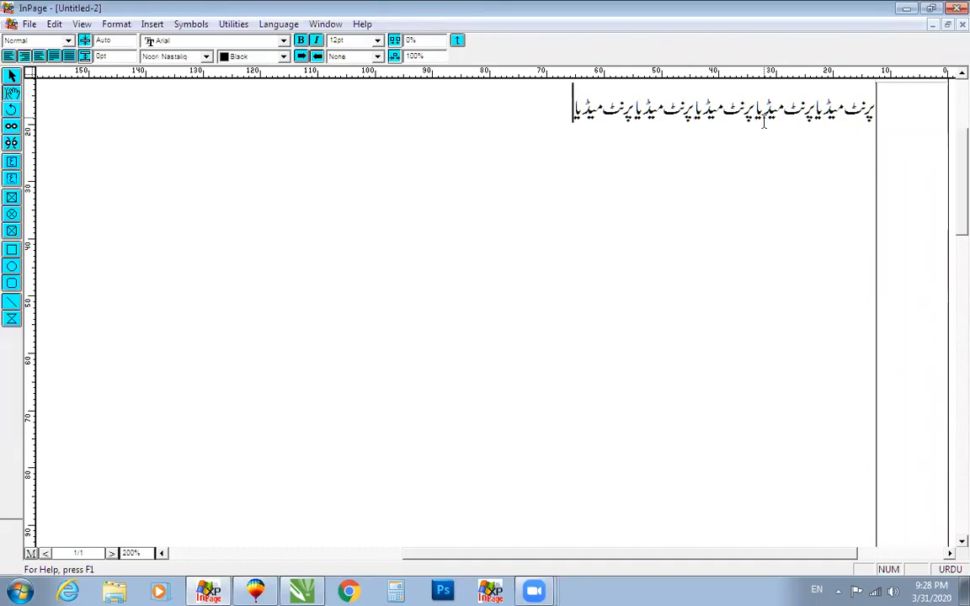
{"action": "key", "text": "ctrl+v"}
{"action": "key", "text": "ctrl+v"}
{"action": "key", "text": "ctrl+v"}
{"action": "key", "text": "ctrl+v"}
{"action": "key", "text": "ctrl+v"}
{"action": "key", "text": "ctrl+v"}
{"action": "key", "text": "ctrl+v"}
{"action": "key", "text": "ctrl+v"}
{"action": "key", "text": "ctrl+v"}
{"action": "key", "text": "ctrl+v"}
{"action": "key", "text": "ctrl+v"}
{"action": "key", "text": "ctrl+v"}
{"action": "key", "text": "ctrl+v"}
{"action": "key", "text": "ctrl+v"}
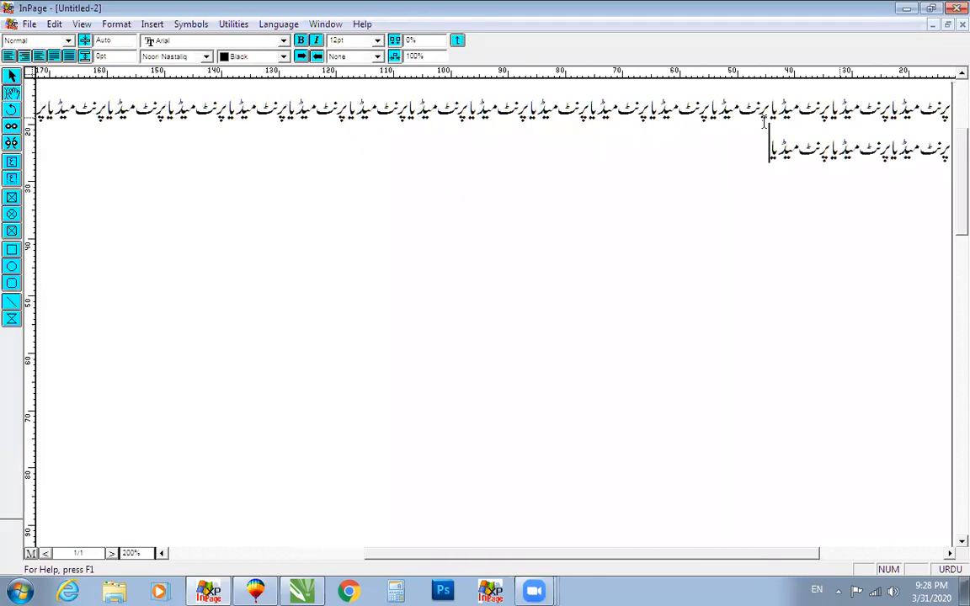
{"action": "key", "text": "ctrl+v"}
{"action": "key", "text": "ctrl+v"}
{"action": "key", "text": "ctrl+v"}
{"action": "key", "text": "ctrl+v"}
{"action": "key", "text": "ctrl+v"}
{"action": "key", "text": "ctrl+v"}
{"action": "key", "text": "ctrl+v"}
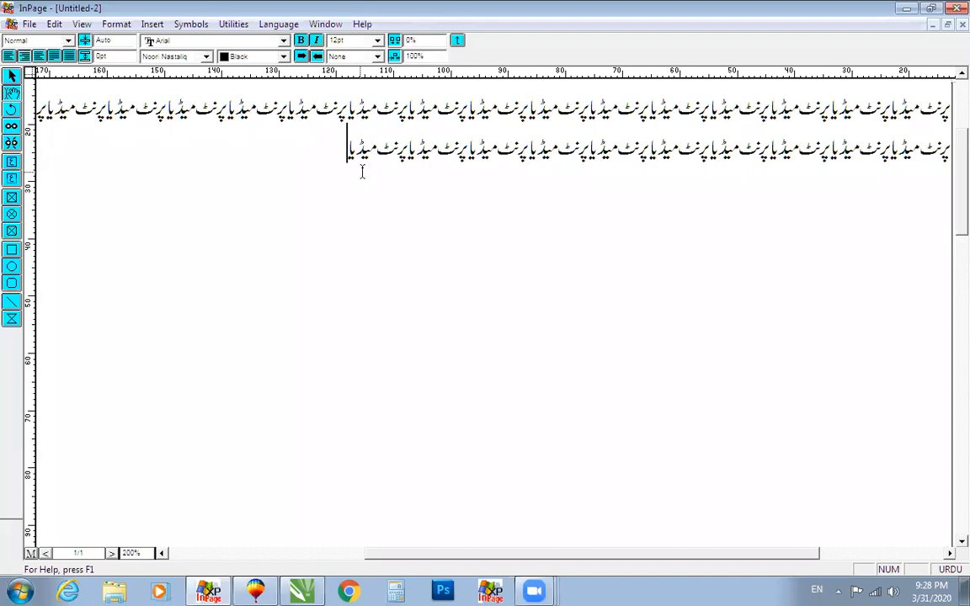
Step: Copy the text box as an object, switch to CorelDRAW and replace the old text with the pasted two-line text
{"action": "right_click", "coordinate": [239, 277]}
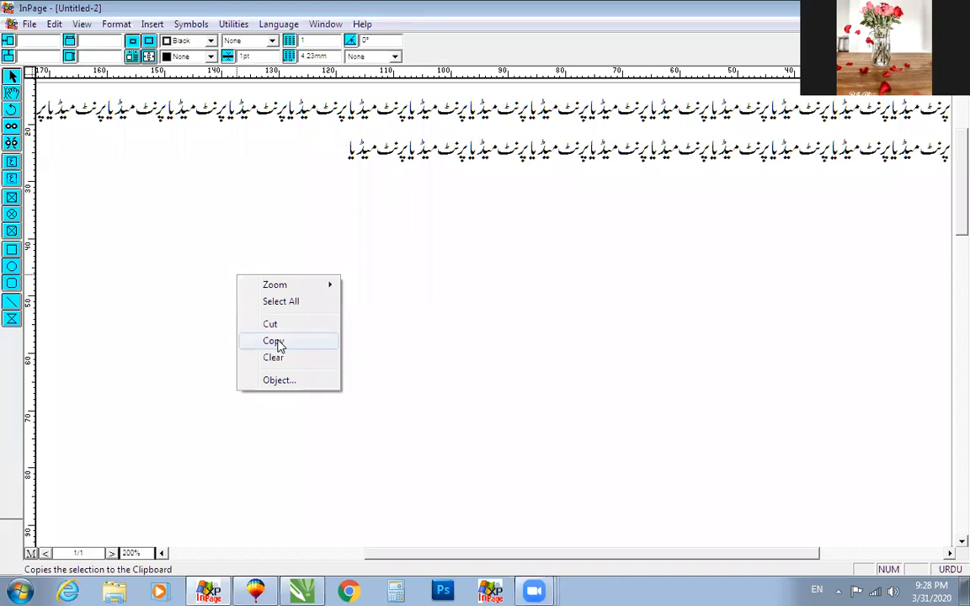
{"action": "left_click", "coordinate": [278, 342]}
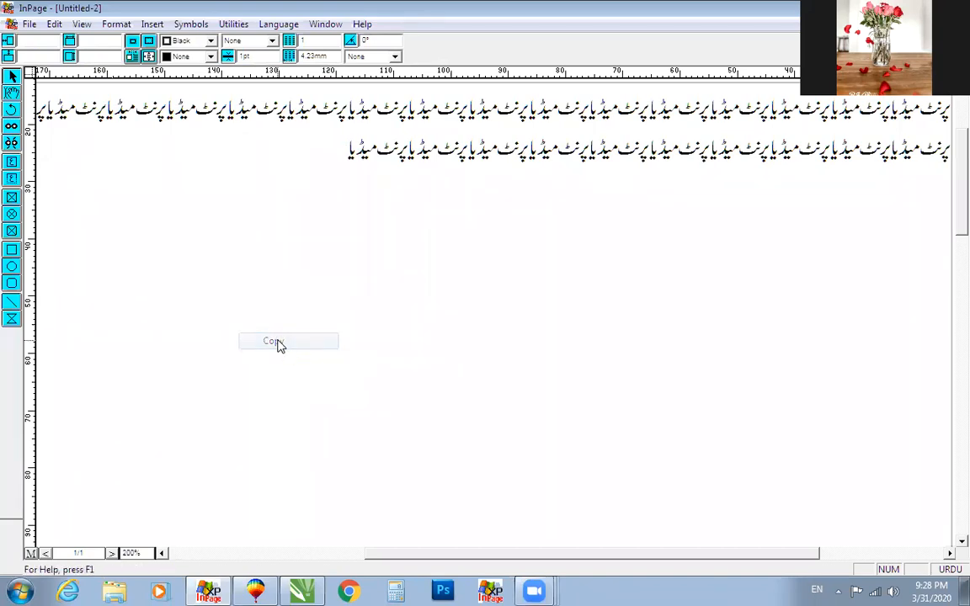
{"action": "key", "text": "alt+Tab"}
{"action": "key", "text": "ctrl+v"}
{"action": "key", "text": "Delete"}
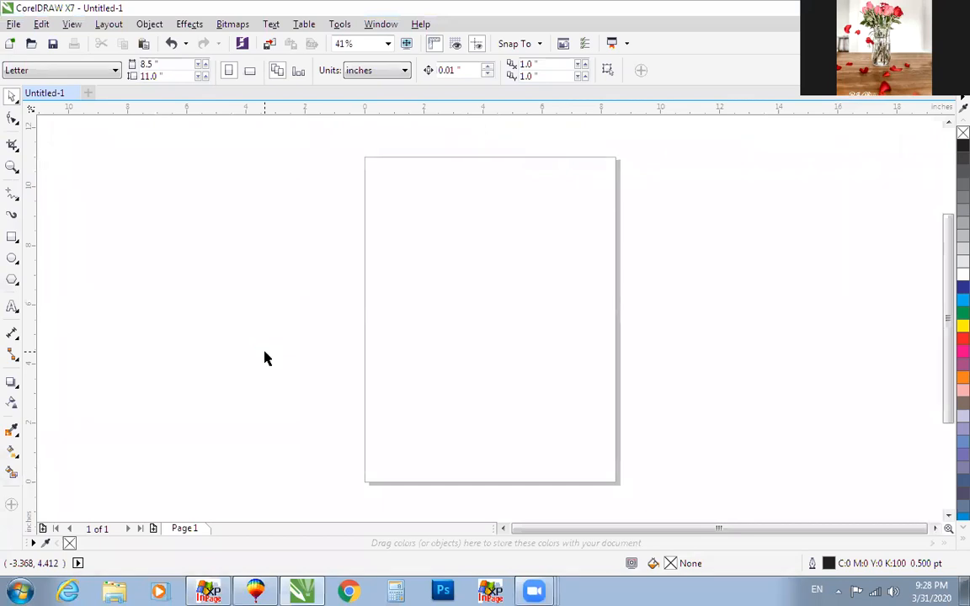
{"action": "key", "text": "ctrl+v"}
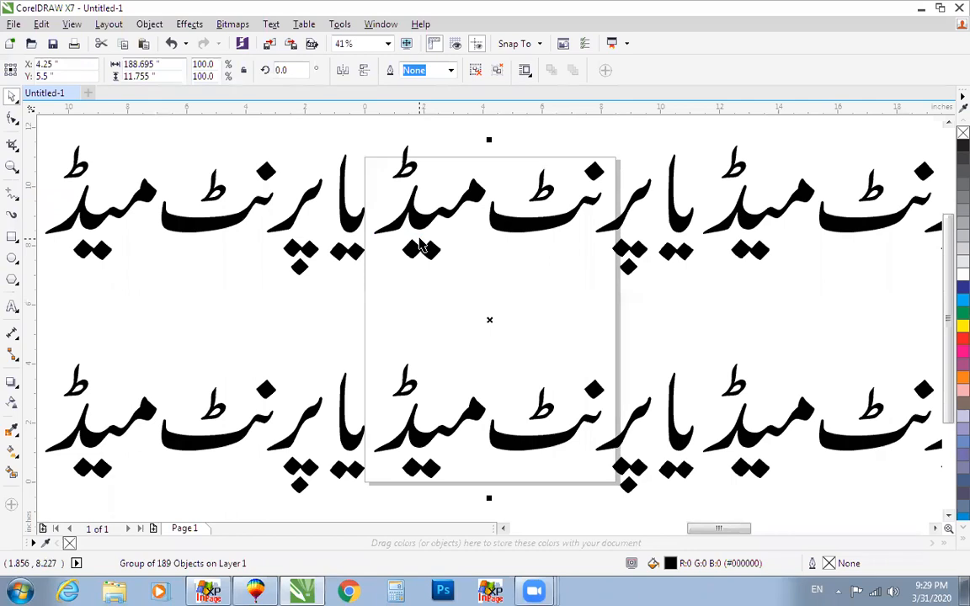
Step: Move the pasted two-line text group about 12 inches down so it sits below the page, and deselect it
{"action": "key", "text": "F4"}
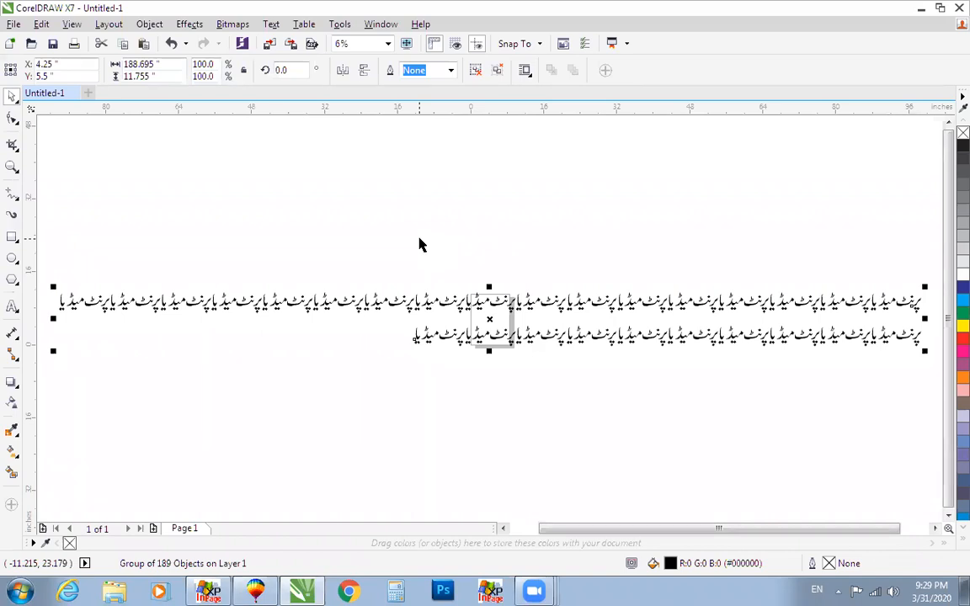
{"action": "left_click", "coordinate": [472, 253]}
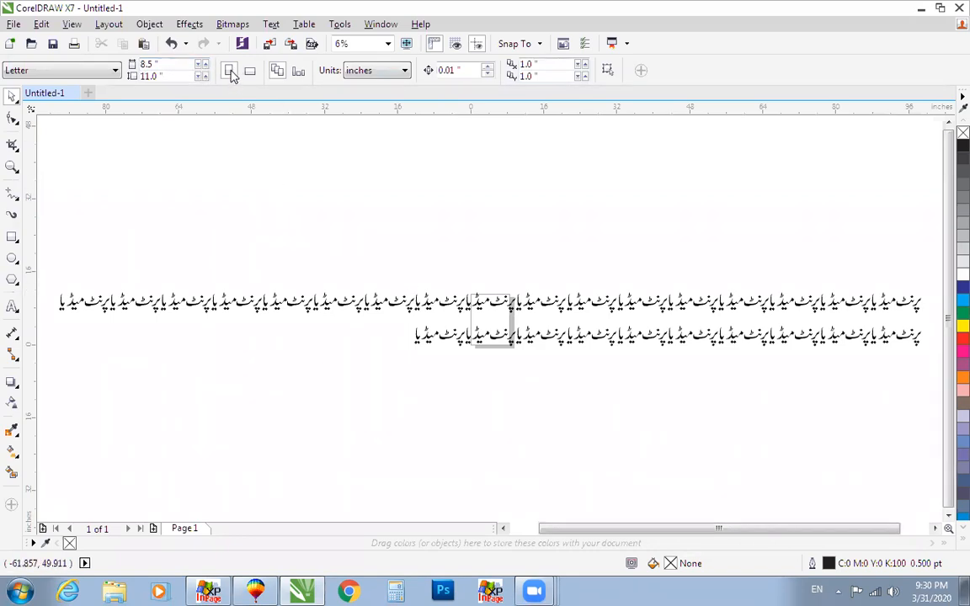
{"action": "left_click_drag", "start_coordinate": [482, 355], "coordinate": [482, 410]}
{"action": "left_click", "coordinate": [439, 284]}
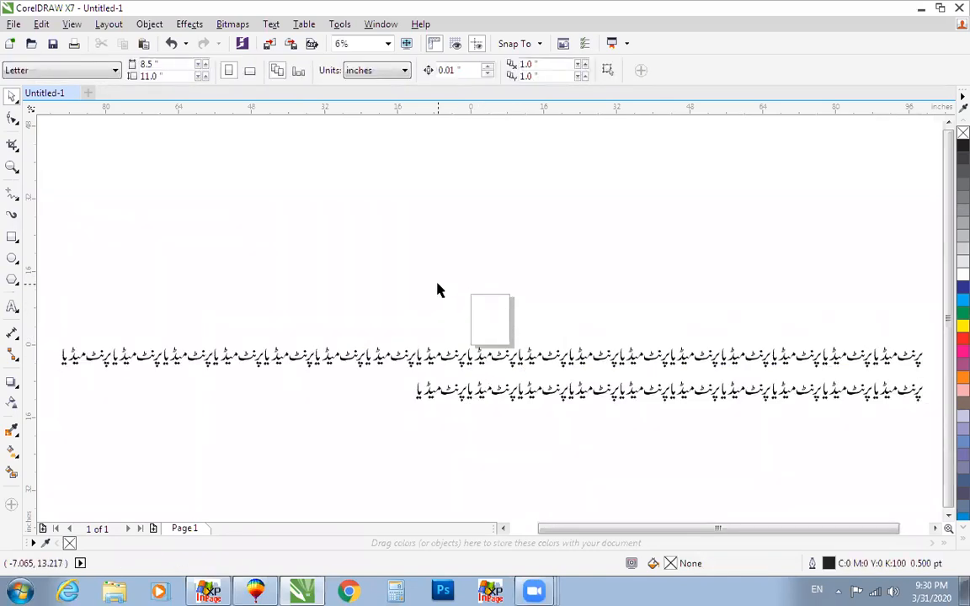
Step: Switch the page orientation to landscape and back to portrait
{"action": "left_click", "coordinate": [250, 71]}
{"action": "left_click", "coordinate": [228, 73]}
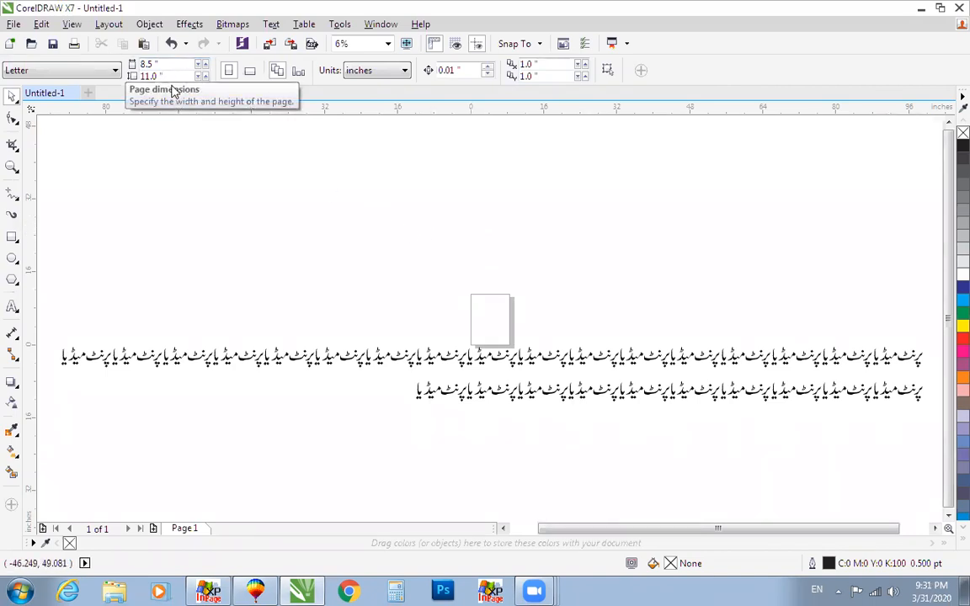
{"action": "left_click", "coordinate": [429, 360]}
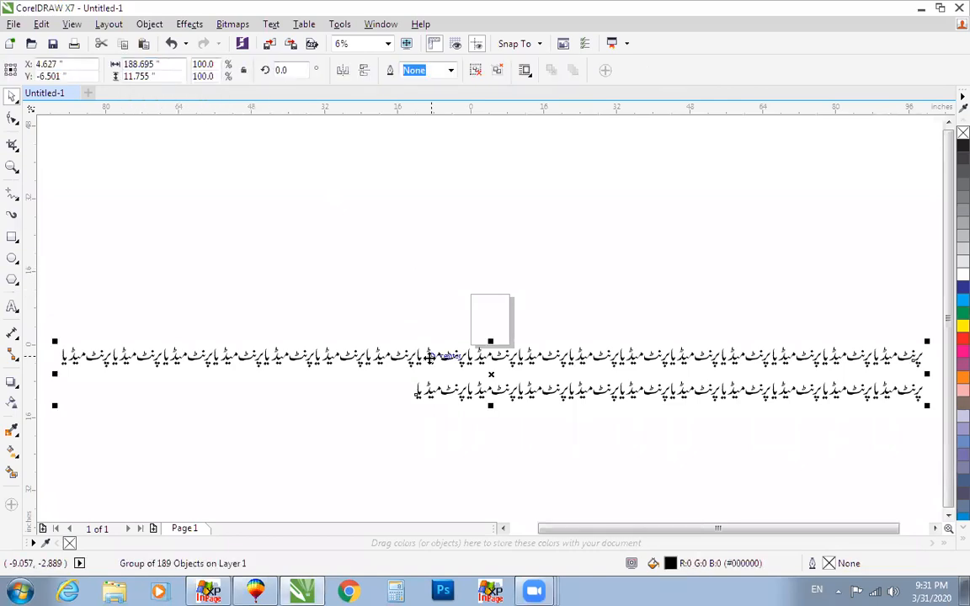
{"action": "left_click", "coordinate": [433, 258]}
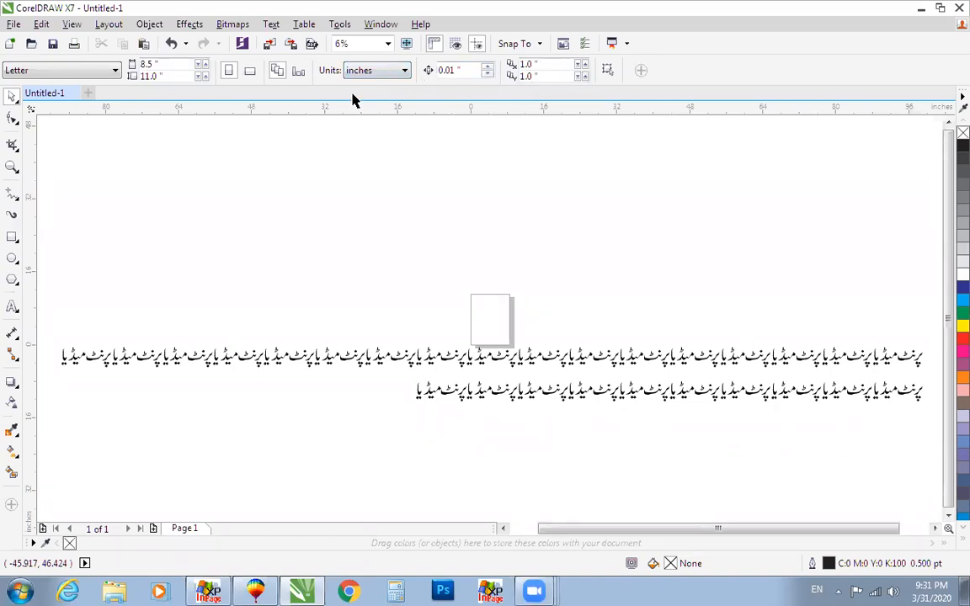
Step: Scale the two-line text group to 5% and centre it on the page
{"action": "left_click", "coordinate": [528, 357]}
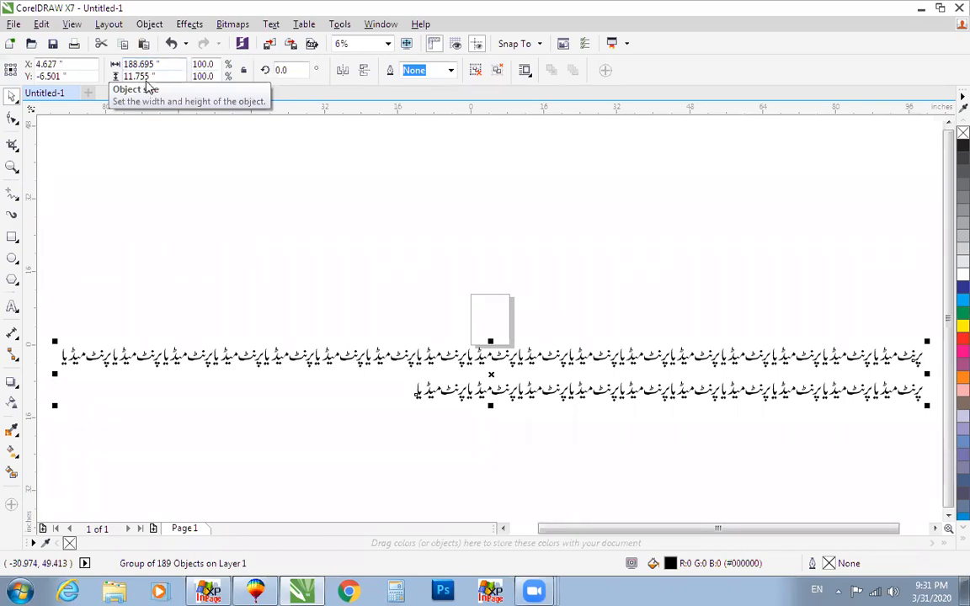
{"action": "left_click", "coordinate": [203, 64]}
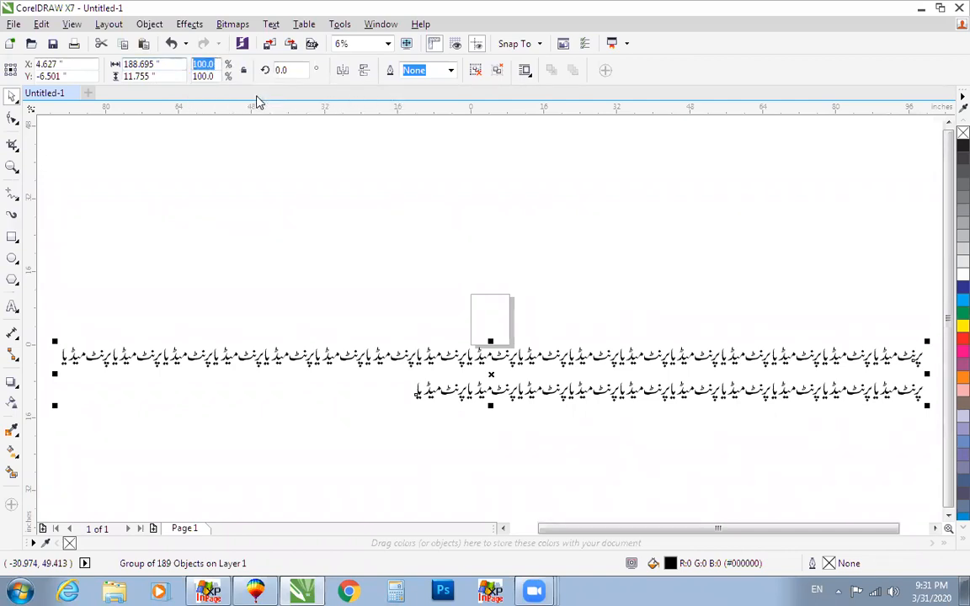
{"action": "type", "text": "5"}
{"action": "key", "text": "Return"}
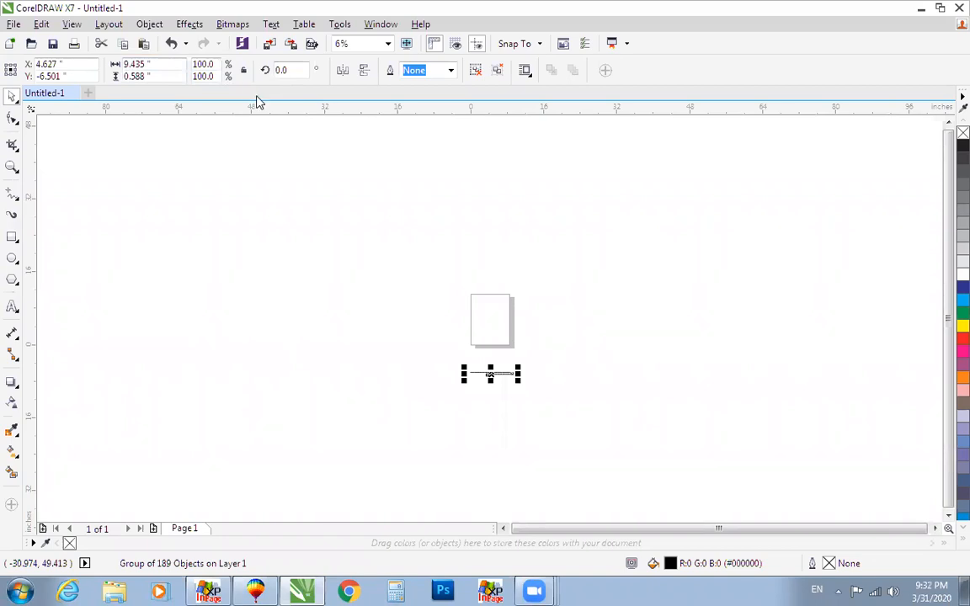
{"action": "key", "text": "p"}
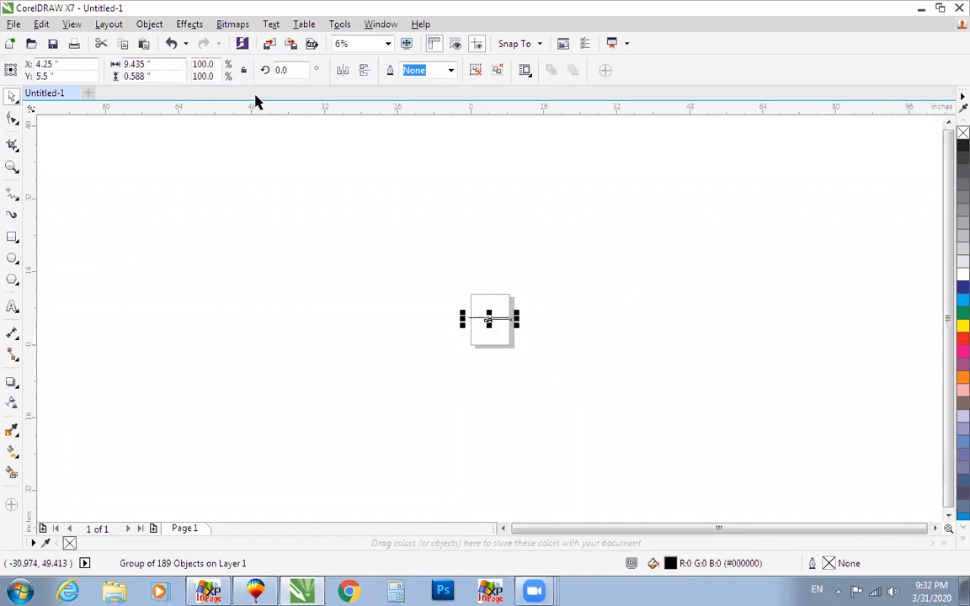
{"action": "key", "text": "shift+F2"}
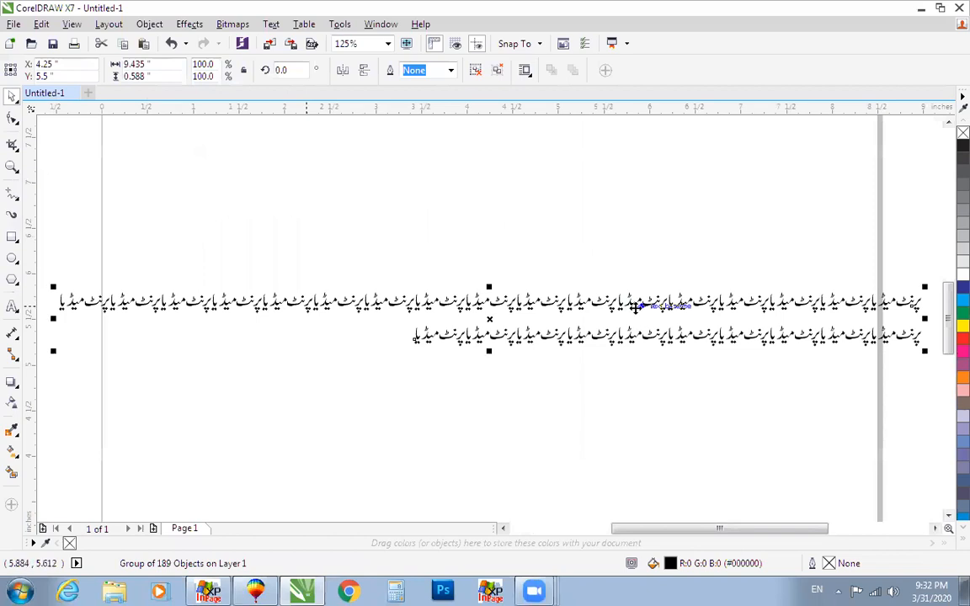
{"action": "key", "text": "F3"}
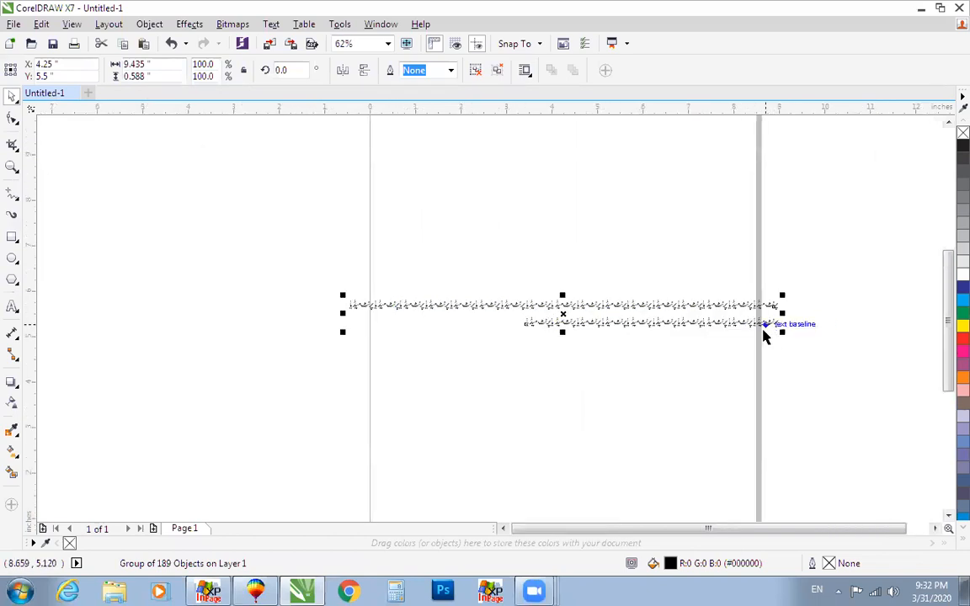
Step: Undo the centring and the scaling of the text group
{"action": "key", "text": "ctrl+z"}
{"action": "scroll", "coordinate": [762, 336], "scroll_direction": "up", "scroll_amount": 1}
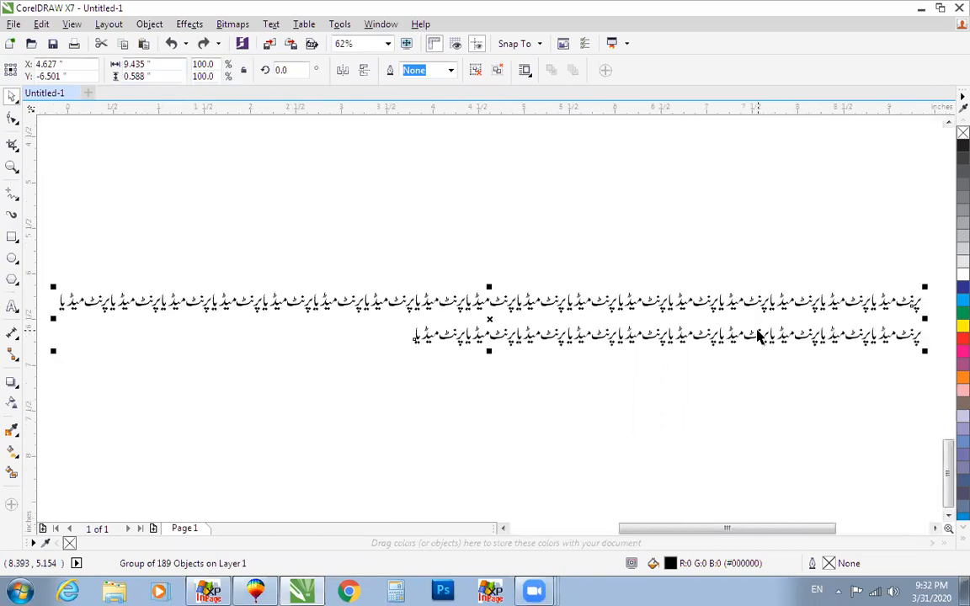
{"action": "scroll", "coordinate": [750, 330], "scroll_direction": "down", "scroll_amount": 1}
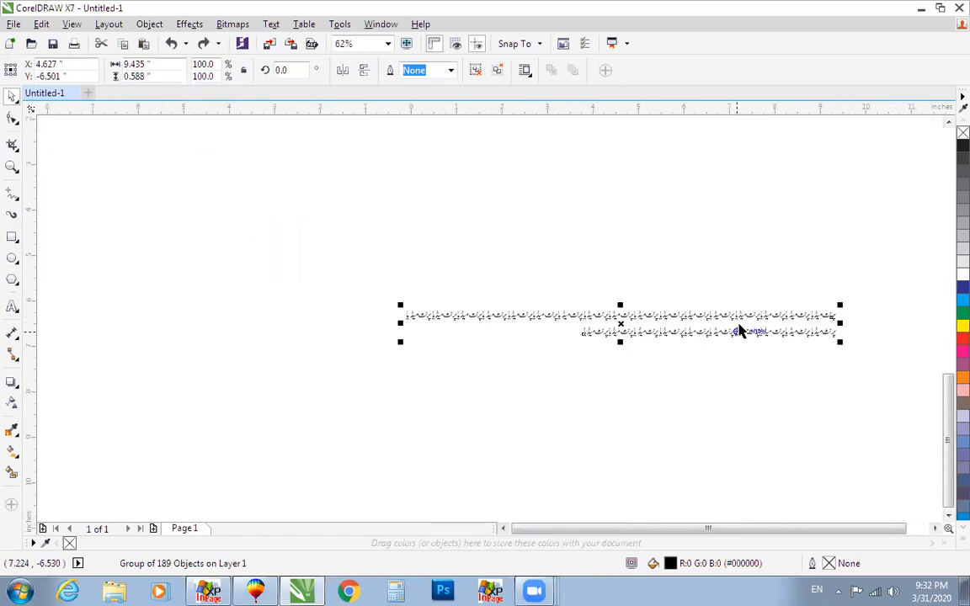
{"action": "key", "text": "ctrl+shift+z"}
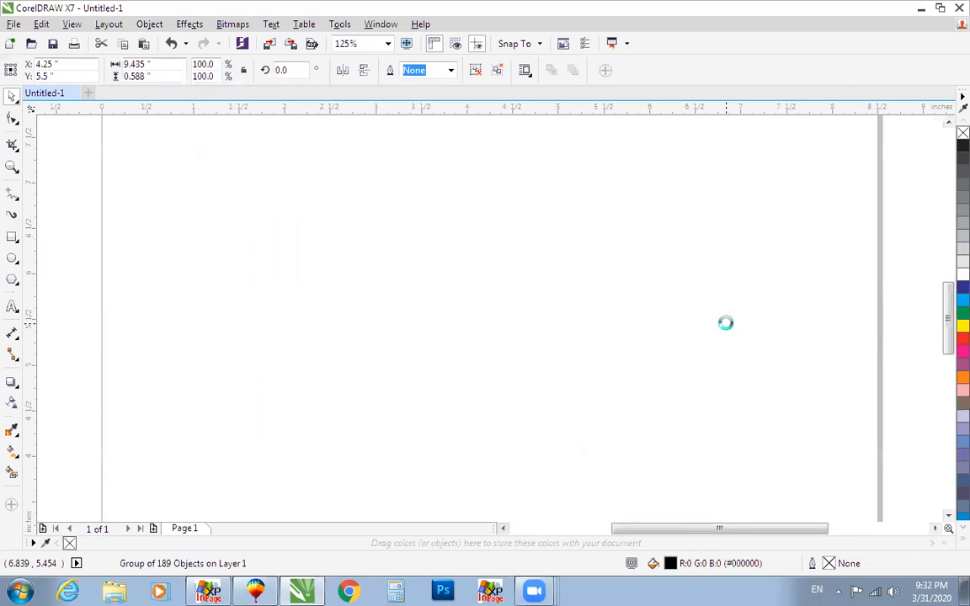
Step: Set the text group's horizontal and vertical scale factors to 5% and centre it on the page again
{"action": "left_click", "coordinate": [205, 64]}
{"action": "type", "text": "5"}
{"action": "key", "text": "Tab"}
{"action": "type", "text": "5"}
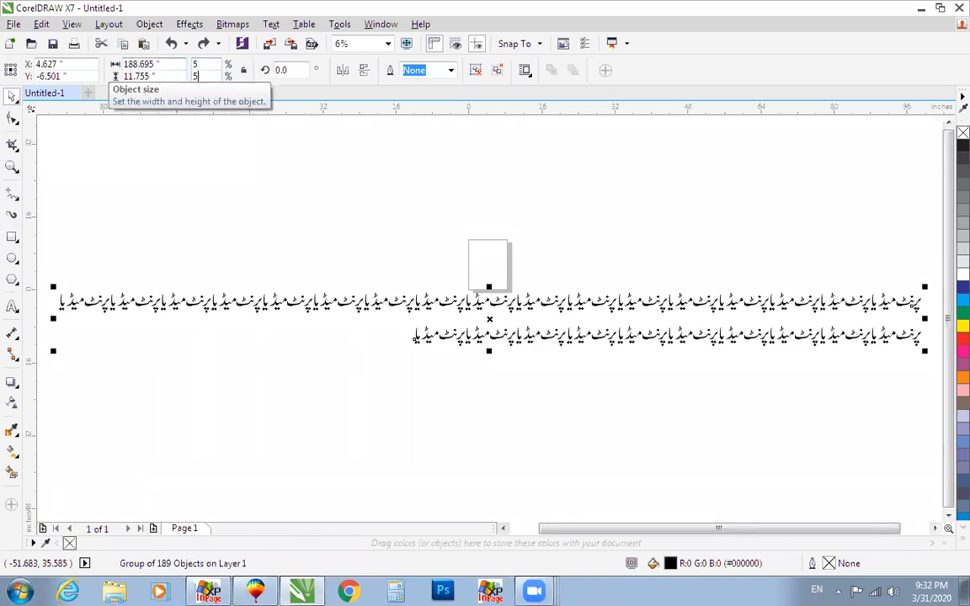
{"action": "key", "text": "Return"}
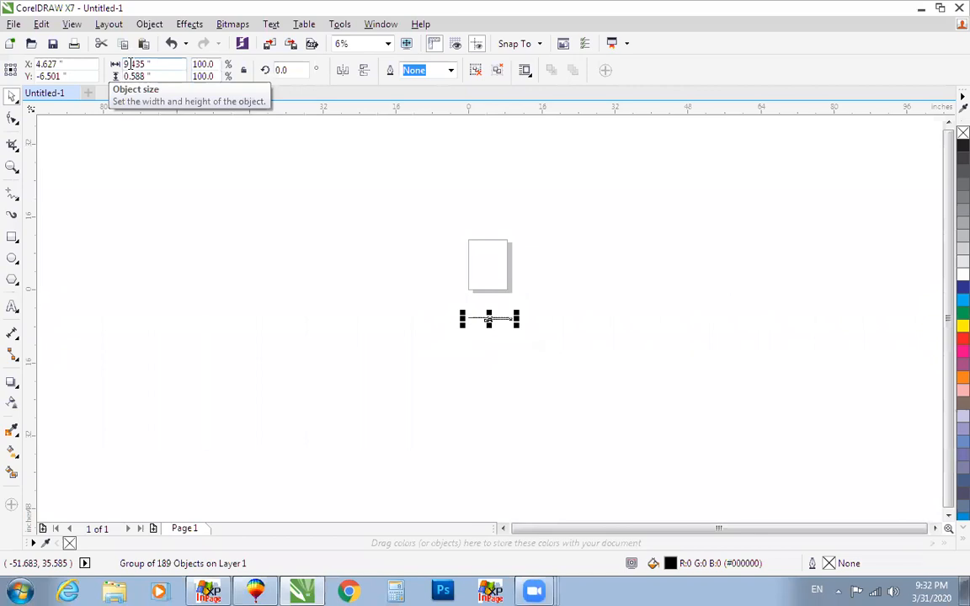
{"action": "key", "text": "p"}
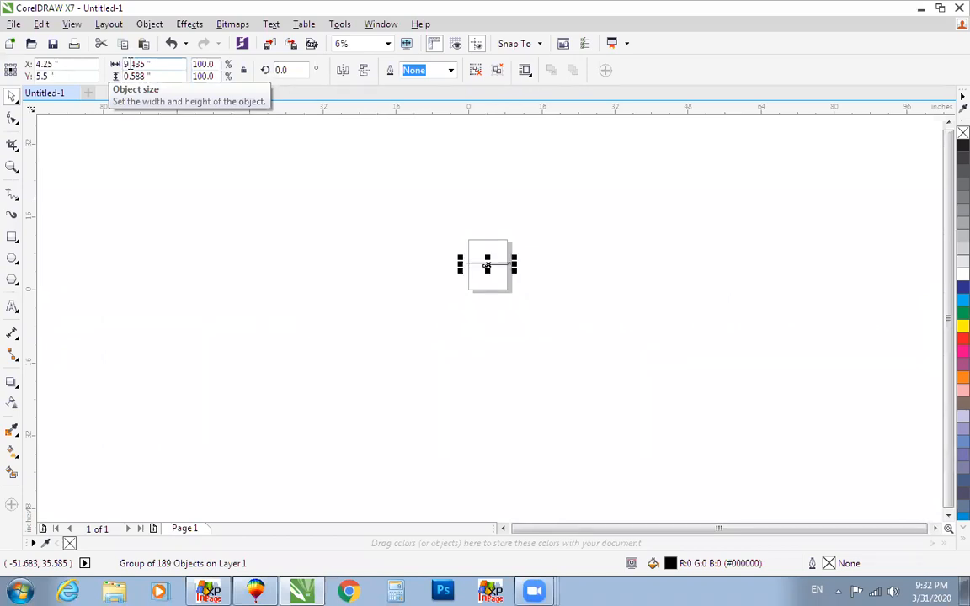
{"action": "key", "text": "shift+F2"}
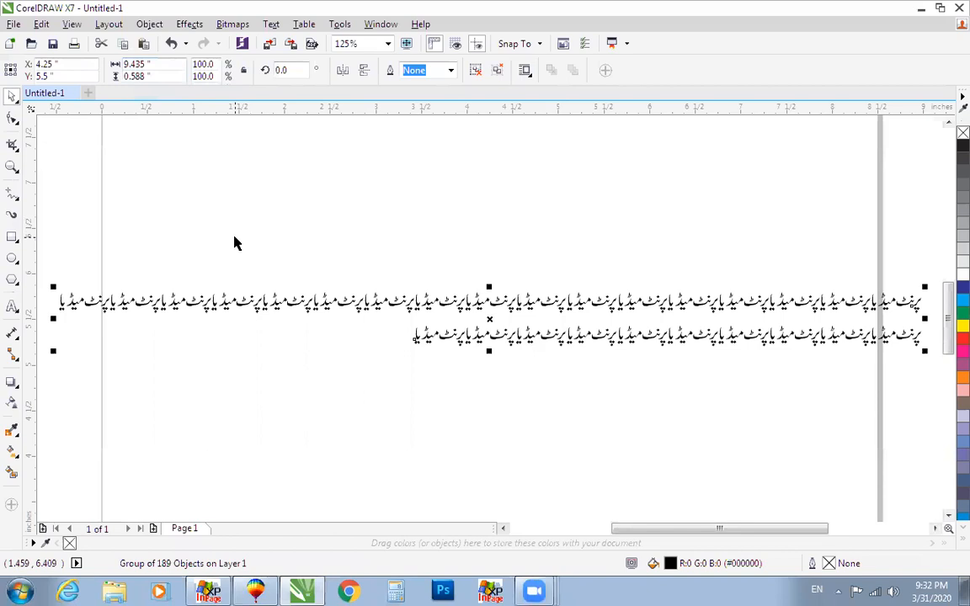
Step: Delete the scaled text group from the page
{"action": "key", "text": "Delete"}
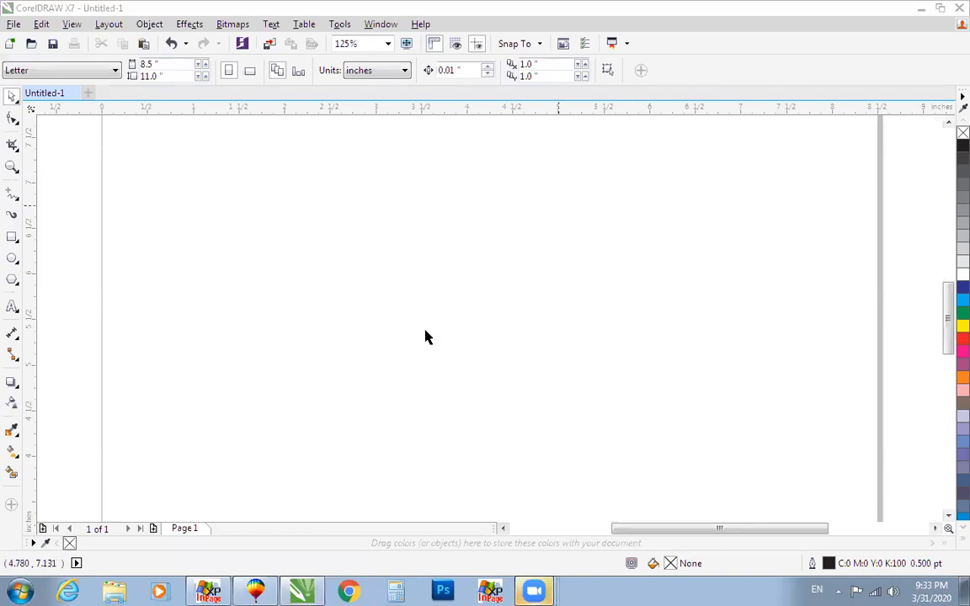
{"action": "key", "text": "alt+Tab"}
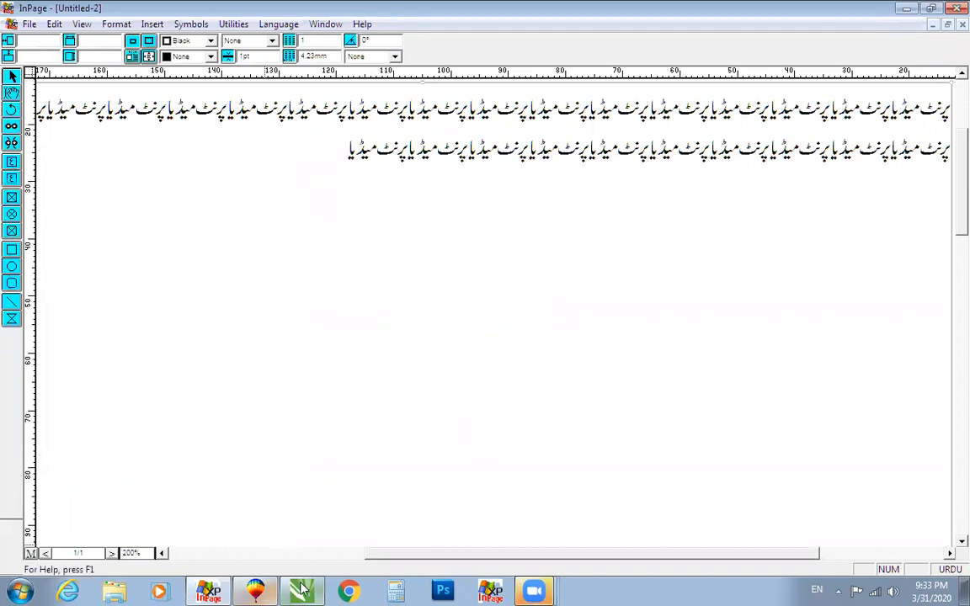
{"action": "key", "text": "alt+Tab"}
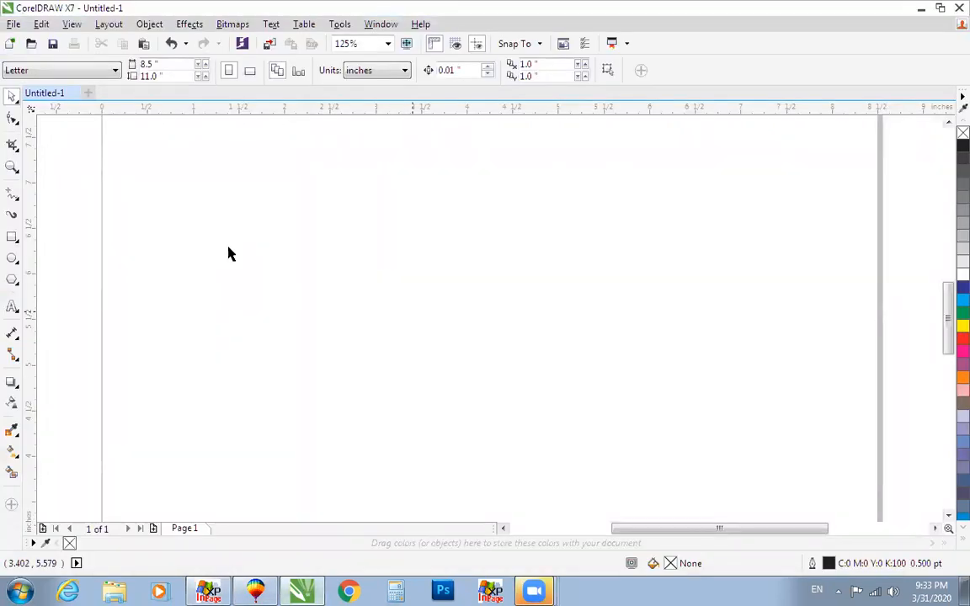
{"action": "left_click", "coordinate": [13, 236]}
{"action": "scroll", "coordinate": [357, 294], "scroll_direction": "down", "scroll_amount": 3}
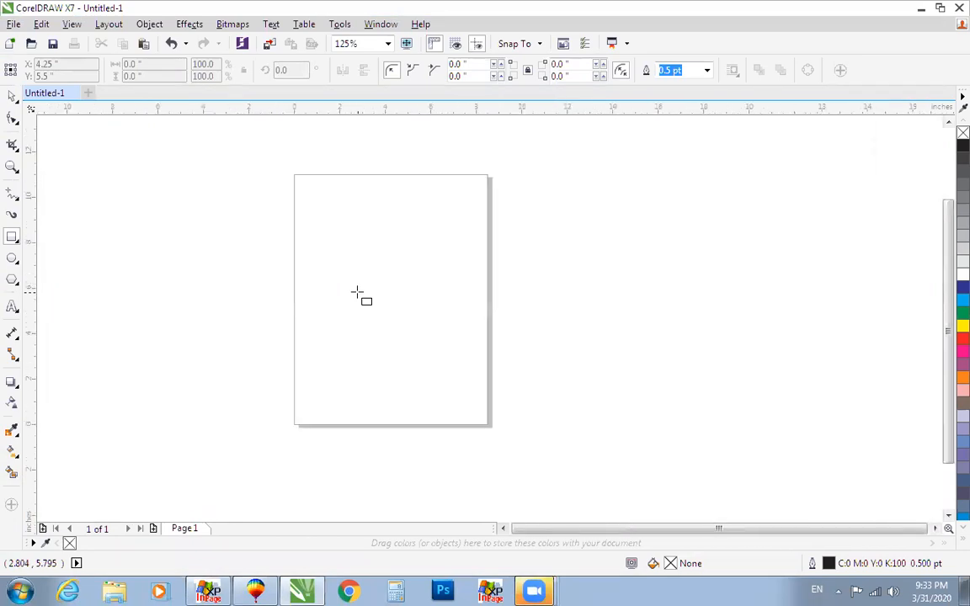
{"action": "scroll", "coordinate": [356, 295], "scroll_direction": "down", "scroll_amount": 3}
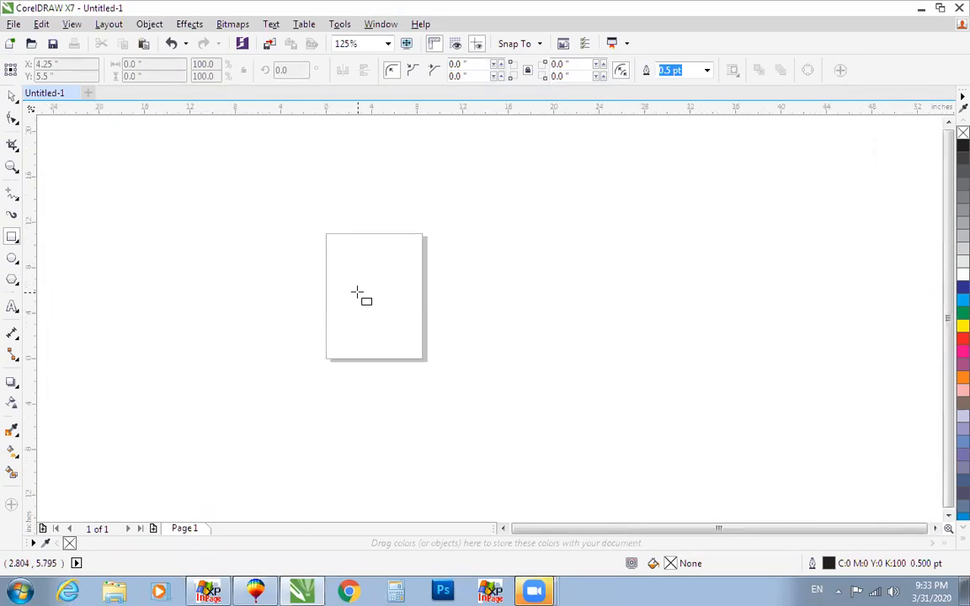
Step: Close the current drawing without saving it and create a new 8.5 by 11 inch Letter document
{"action": "left_click", "coordinate": [73, 94]}
{"action": "left_click", "coordinate": [486, 324]}
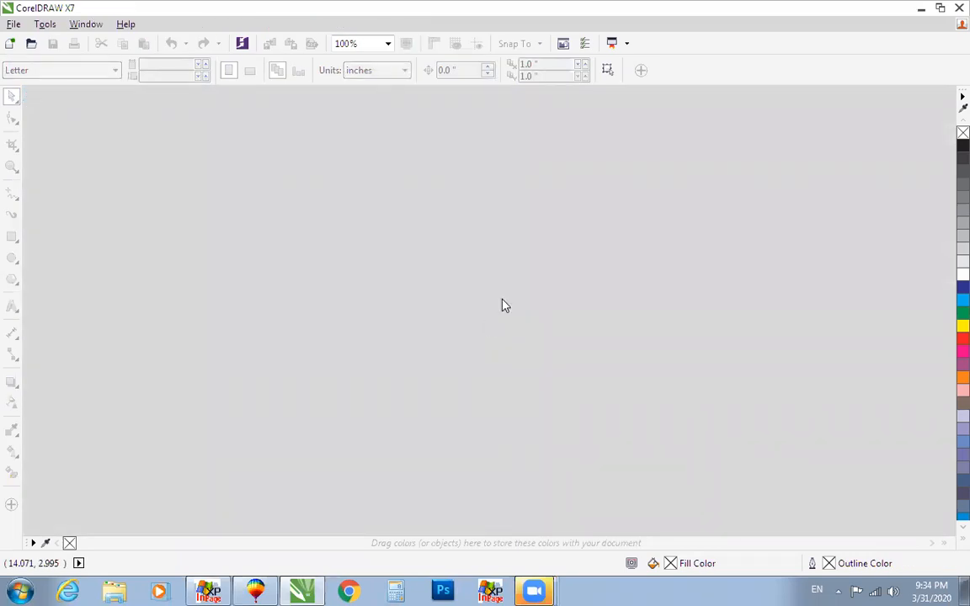
{"action": "key", "text": "ctrl+n"}
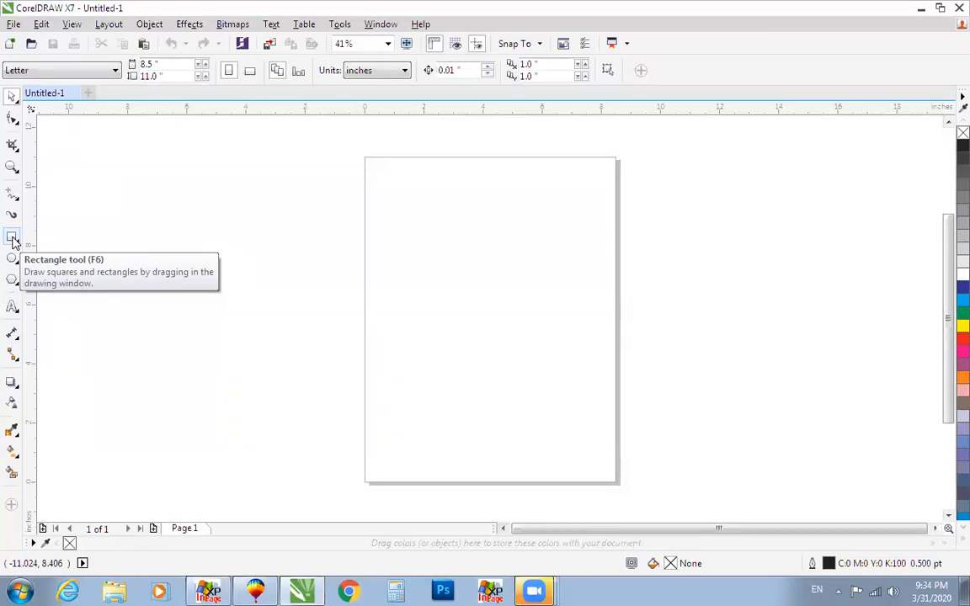
Step: Draw a wide freehand rectangle across the middle of the page
{"action": "left_click", "coordinate": [13, 240]}
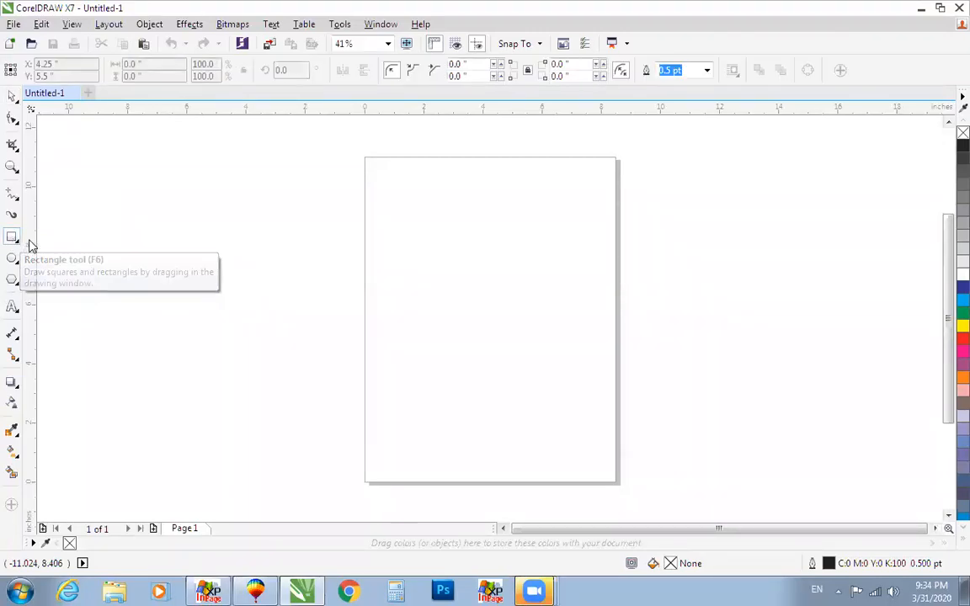
{"action": "mouse_move", "coordinate": [398, 258]}
{"action": "left_mouse_down"}
{"action": "mouse_move", "coordinate": [452, 305]}
{"action": "mouse_move", "coordinate": [564, 346]}
{"action": "left_mouse_up"}
{"action": "key", "text": "space"}
Step: Set the rectangle's size to 3.5 by 2.0 inches and centre it on the page
{"action": "left_click", "coordinate": [158, 65]}
{"action": "type", "text": "3.5"}
{"action": "key", "text": "Tab"}
{"action": "type", "text": "2."}
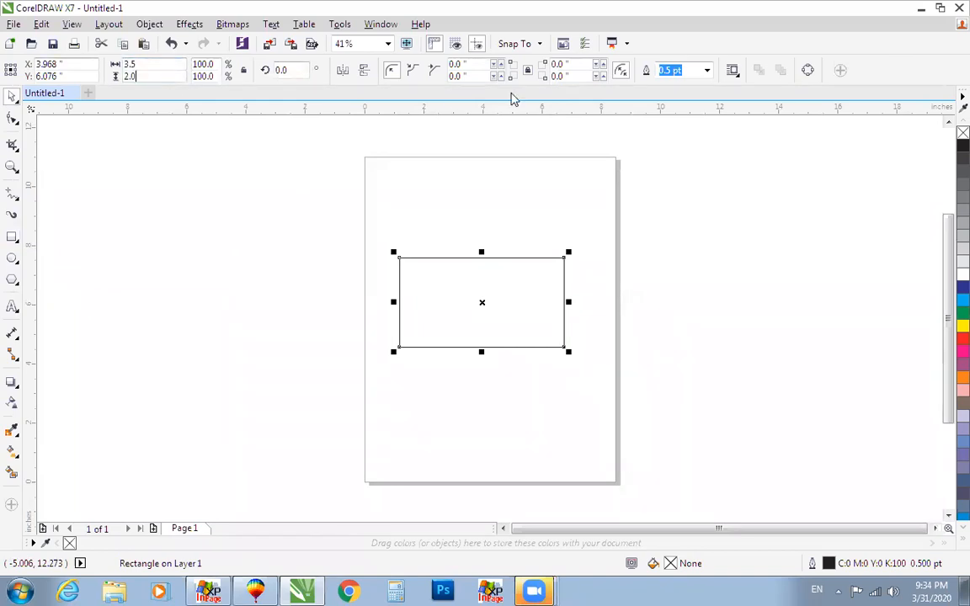
{"action": "key", "text": "Return"}
{"action": "key", "text": "p"}
{"action": "key", "text": "shift+F2"}
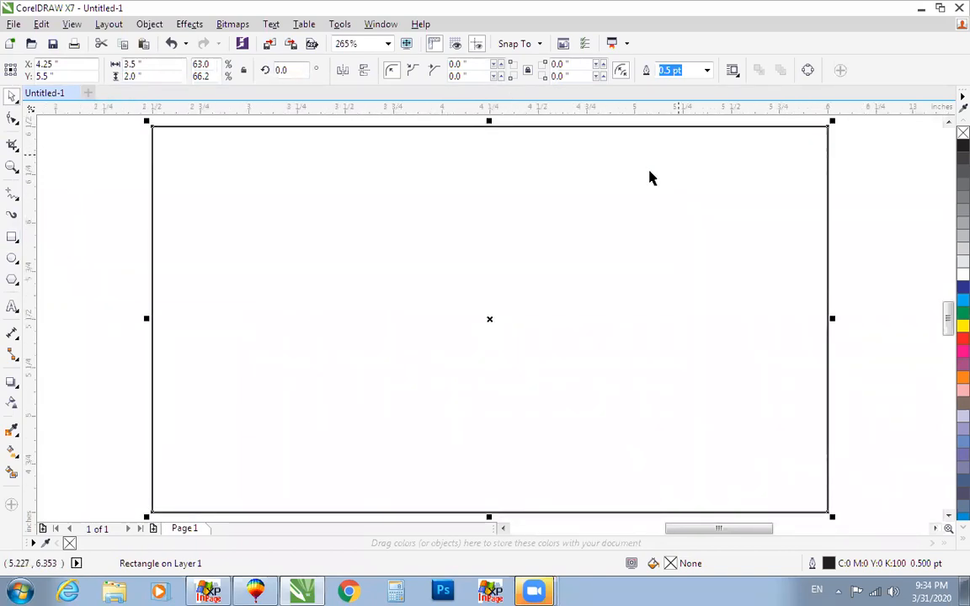
Step: Duplicate the rectangle in place and set the copy's size to 3.25 by 1.85 inches
{"action": "left_click", "coordinate": [135, 64]}
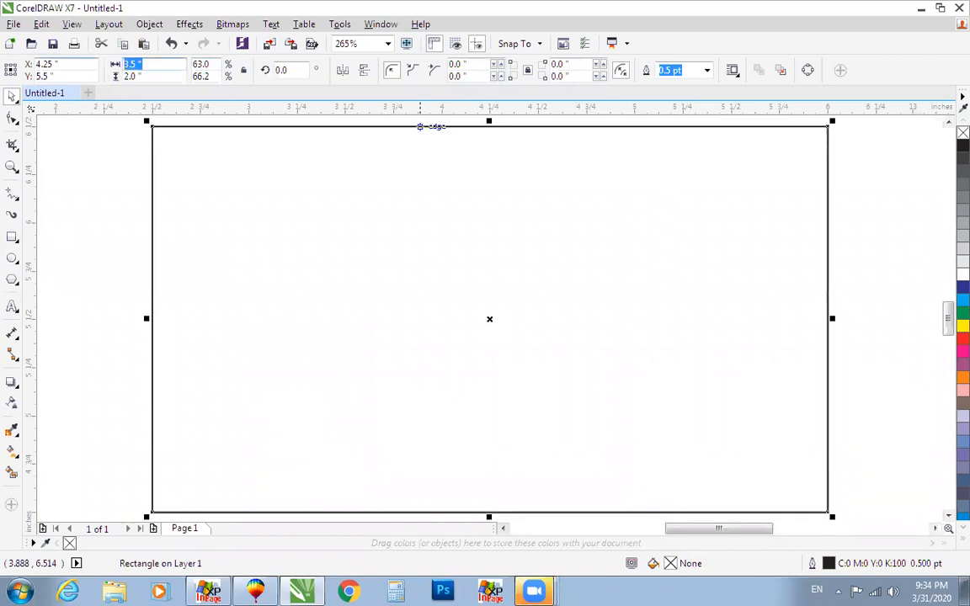
{"action": "type", "text": "3.25"}
{"action": "key", "text": "Tab"}
{"action": "type", "text": "1.8"}
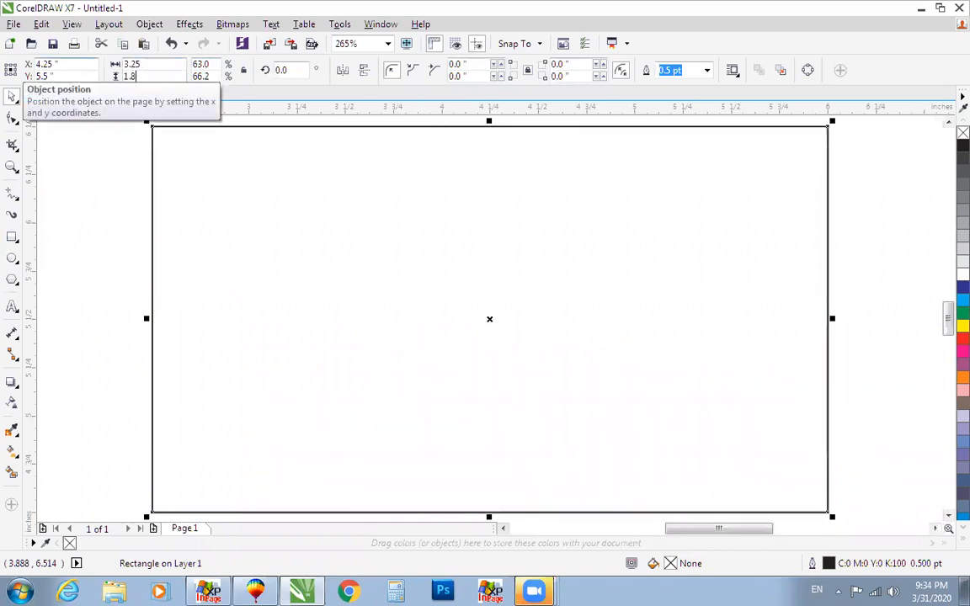
{"action": "type", "text": "5"}
{"action": "key", "text": "Return"}
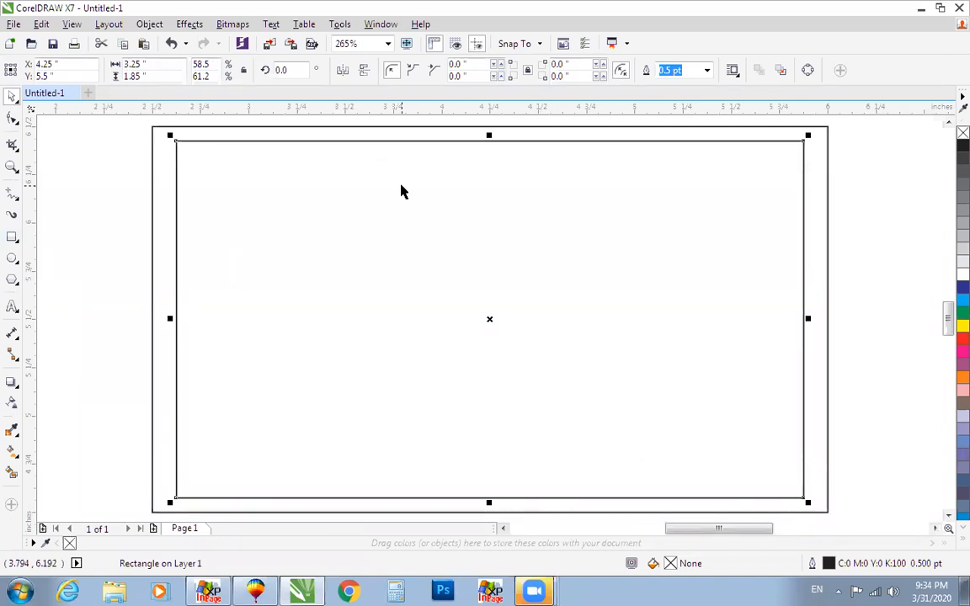
Step: Fill the inner rectangle with green and the outer rectangle with light blue
{"action": "left_click", "coordinate": [963, 312]}
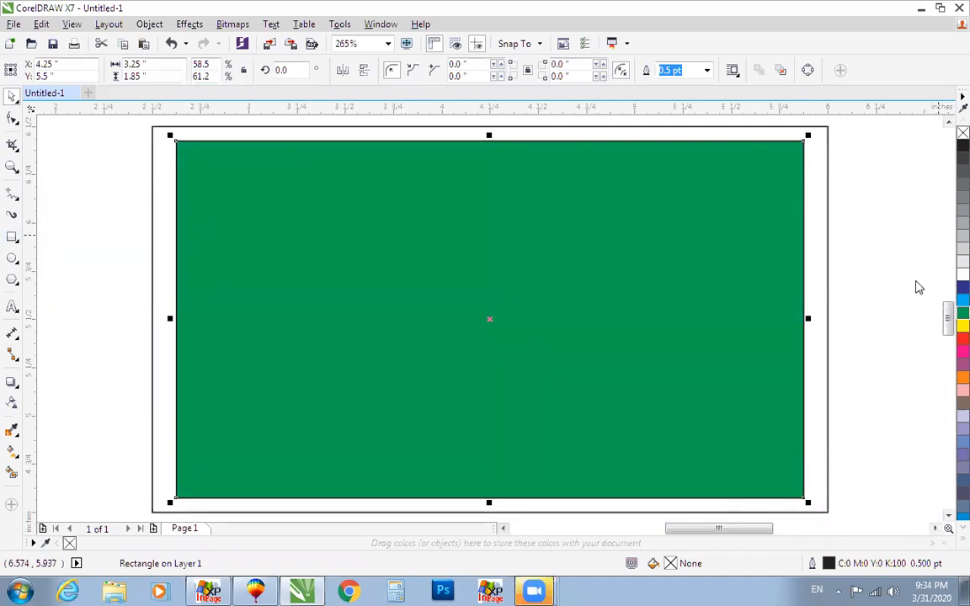
{"action": "left_click", "coordinate": [827, 208]}
{"action": "left_click", "coordinate": [960, 299]}
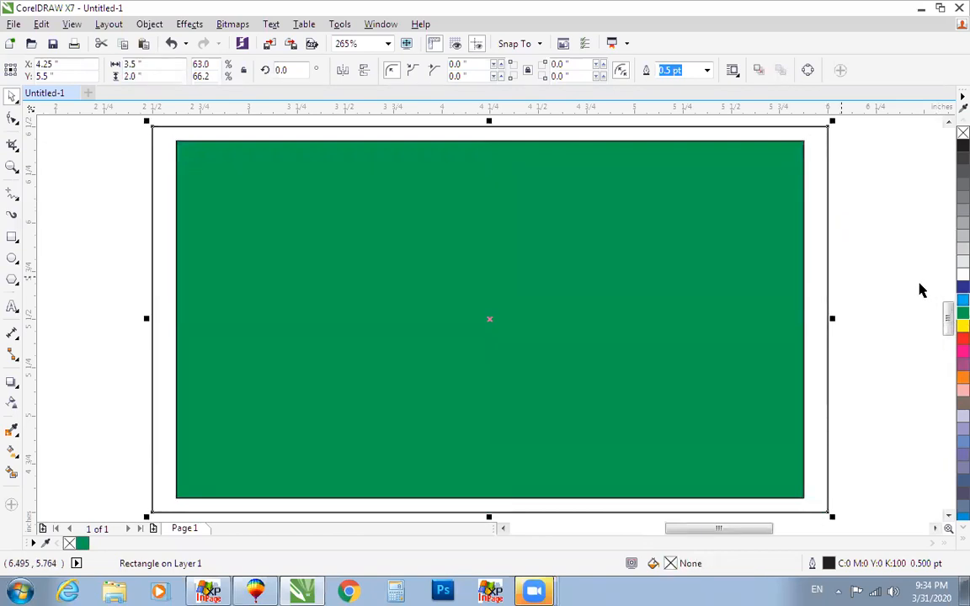
{"action": "left_click", "coordinate": [873, 268]}
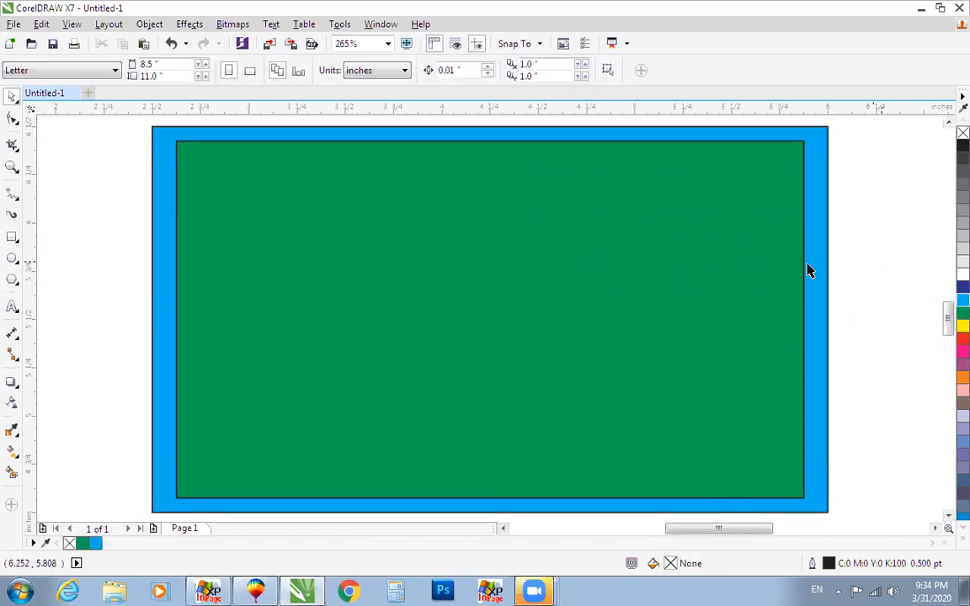
Step: Inspect the corner where the two rectangles nest and remove the outline from the green inner rectangle
{"action": "left_click", "coordinate": [599, 290]}
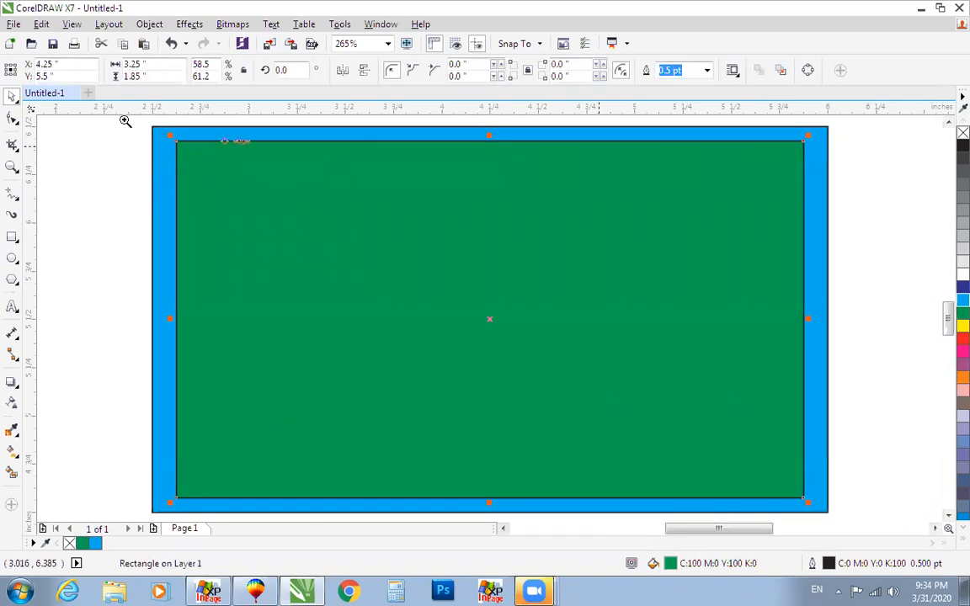
{"action": "left_click_drag", "start_coordinate": [220, 164], "coordinate": [146, 133]}
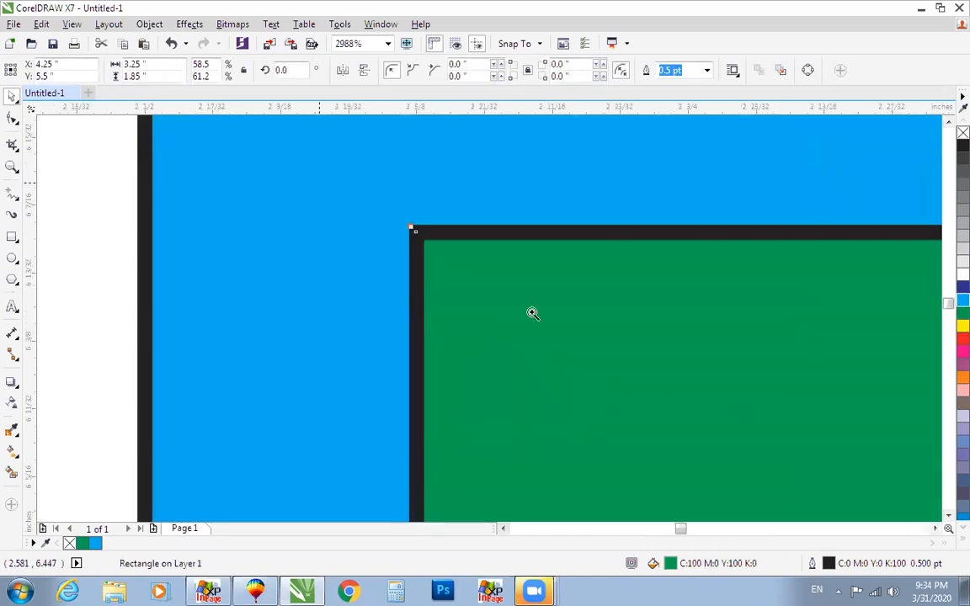
{"action": "key", "text": "F3"}
{"action": "key", "text": "Escape"}
{"action": "left_click", "coordinate": [749, 218]}
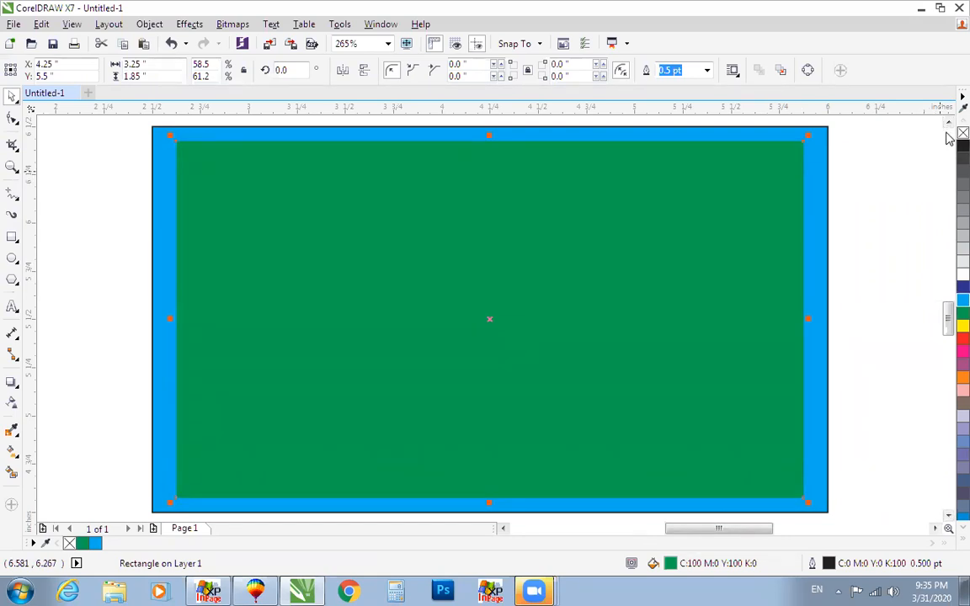
{"action": "right_click", "coordinate": [947, 134]}
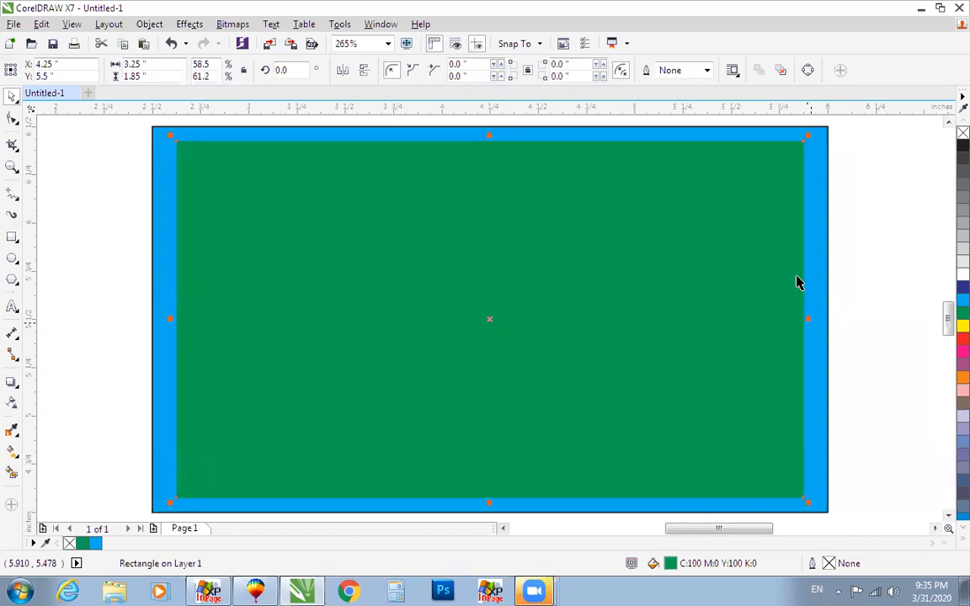
{"action": "right_click", "coordinate": [963, 146]}
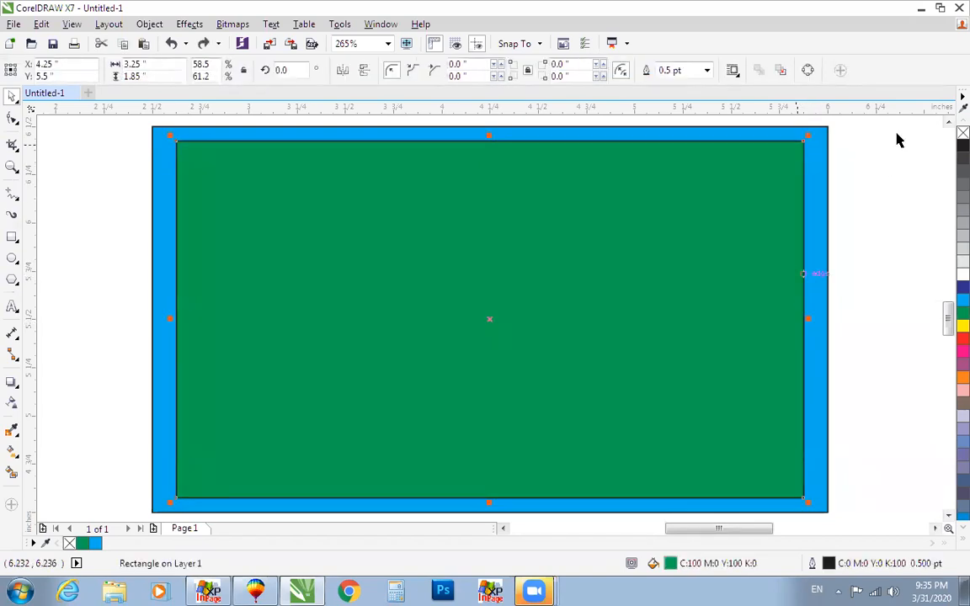
{"action": "right_click", "coordinate": [962, 134]}
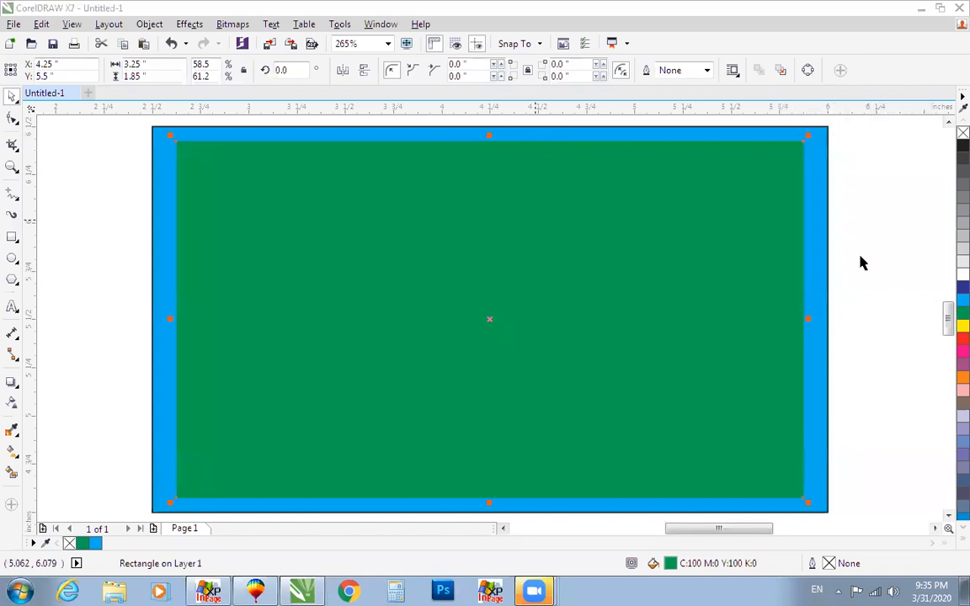
{"action": "left_click", "coordinate": [833, 253]}
{"action": "scroll", "coordinate": [712, 258], "scroll_direction": "down", "scroll_amount": 3}
{"action": "scroll", "coordinate": [712, 258], "scroll_direction": "down", "scroll_amount": 1}
{"action": "scroll", "coordinate": [708, 259], "scroll_direction": "up", "scroll_amount": 3}
{"action": "scroll", "coordinate": [708, 260], "scroll_direction": "down", "scroll_amount": 3}
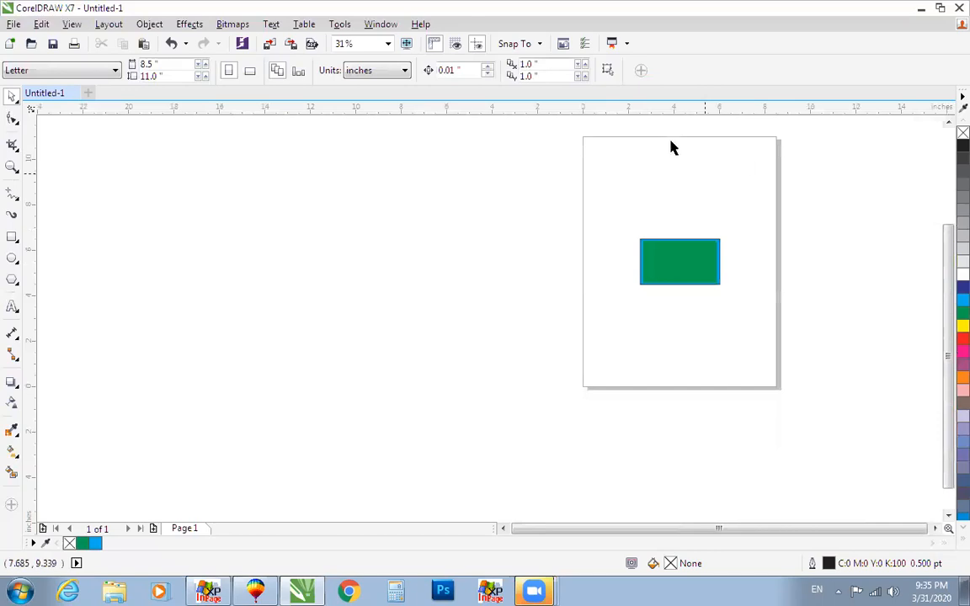
Step: Remove the green fill from the inner rectangle and give it a black hairline outline
{"action": "left_click_drag", "start_coordinate": [584, 201], "coordinate": [801, 342]}
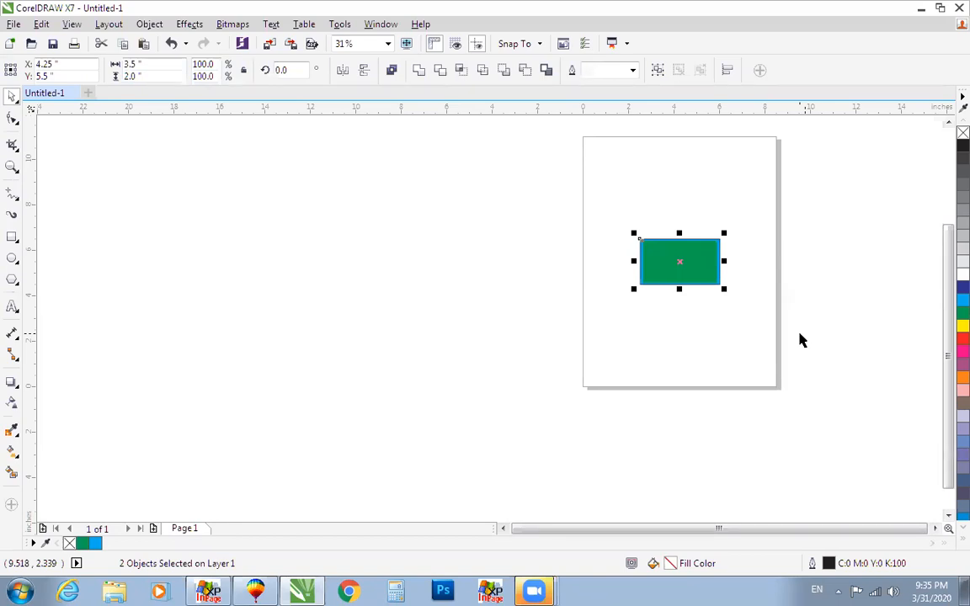
{"action": "key", "text": "shift+F2"}
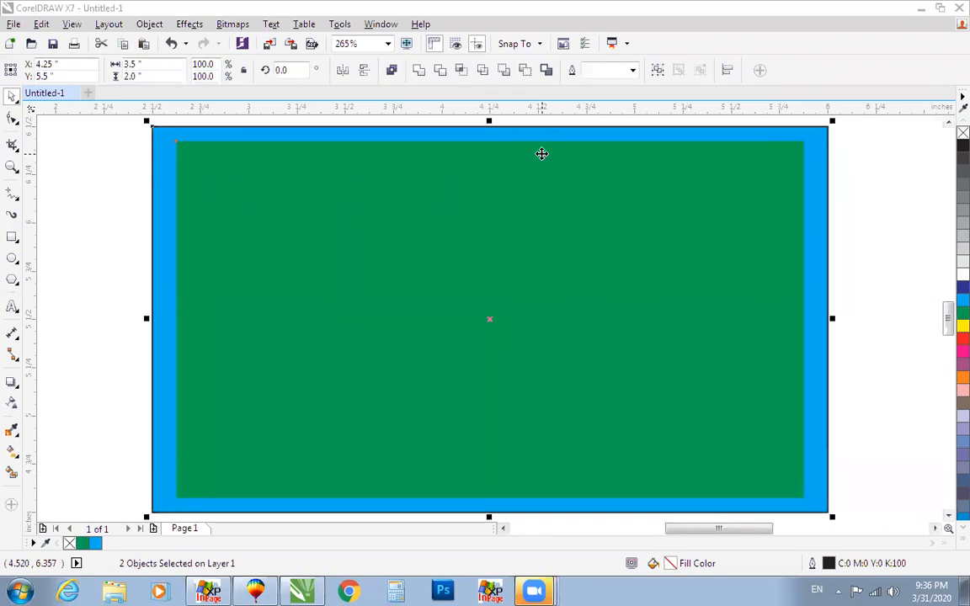
{"action": "left_click", "coordinate": [289, 219]}
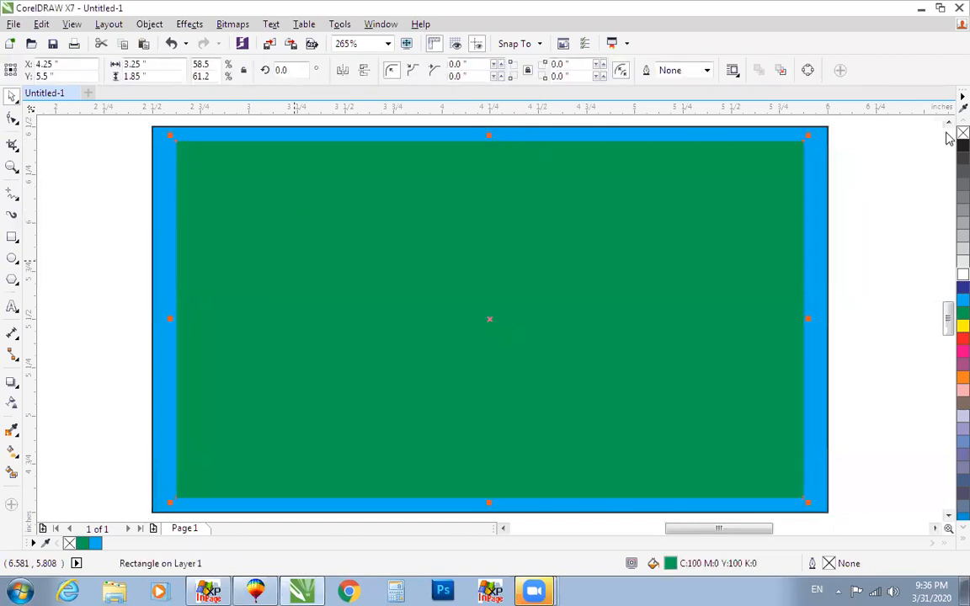
{"action": "key", "text": "ctrl+z"}
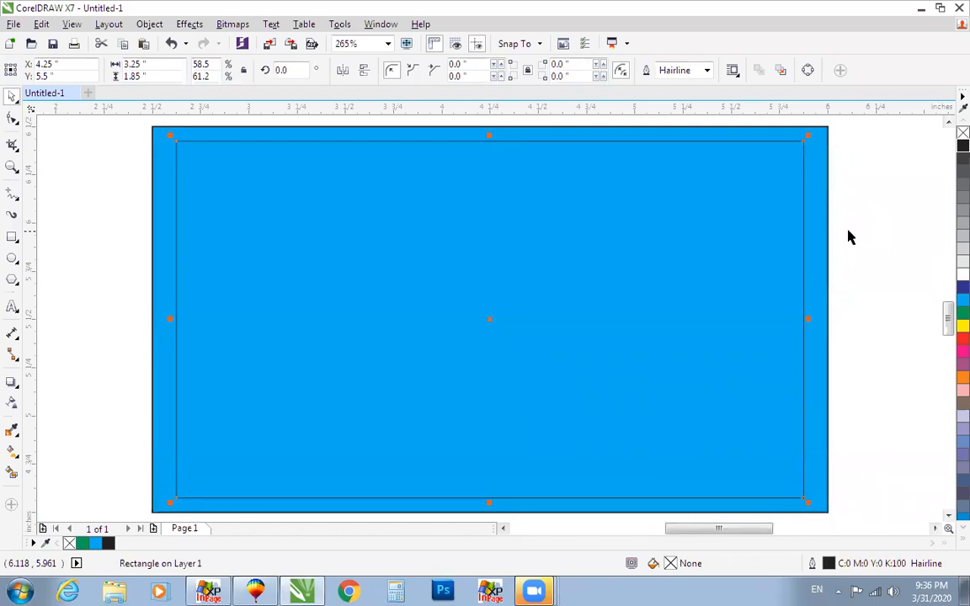
Step: Try a shortened copy of the inner rectangle, about 0.305 inch high, along its bottom edge, and undo it
{"action": "scroll", "coordinate": [849, 234], "scroll_direction": "down", "scroll_amount": 2}
{"action": "left_click_drag", "start_coordinate": [490, 157], "coordinate": [902, 406]}
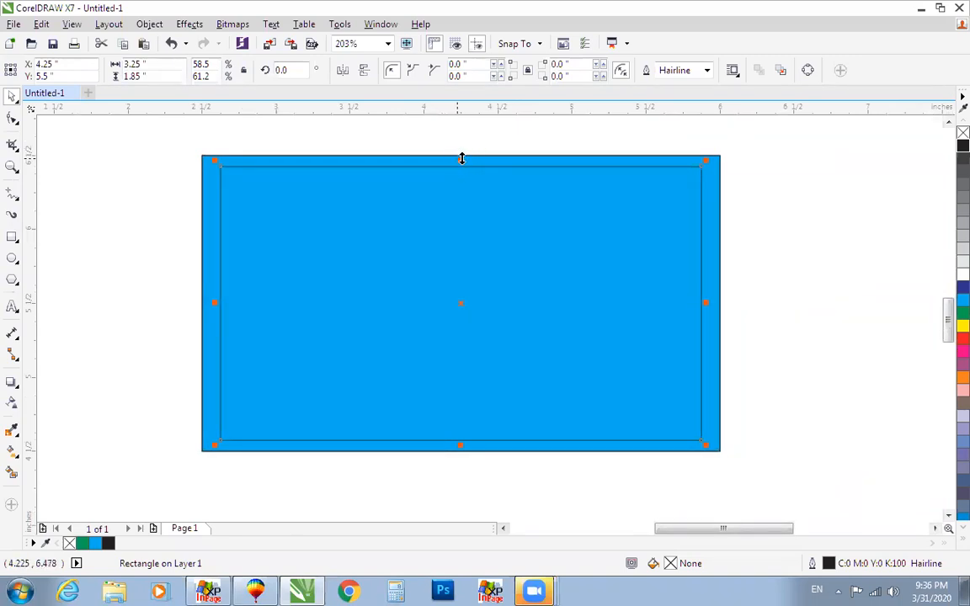
{"action": "left_click_drag", "start_coordinate": [190, 148], "coordinate": [766, 487]}
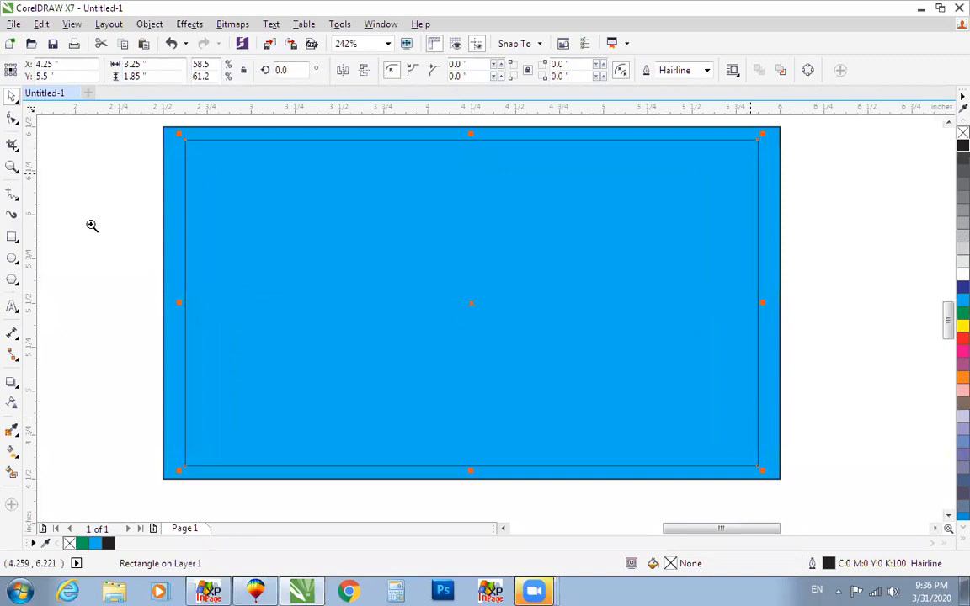
{"action": "scroll", "coordinate": [157, 370], "scroll_direction": "down", "scroll_amount": 7}
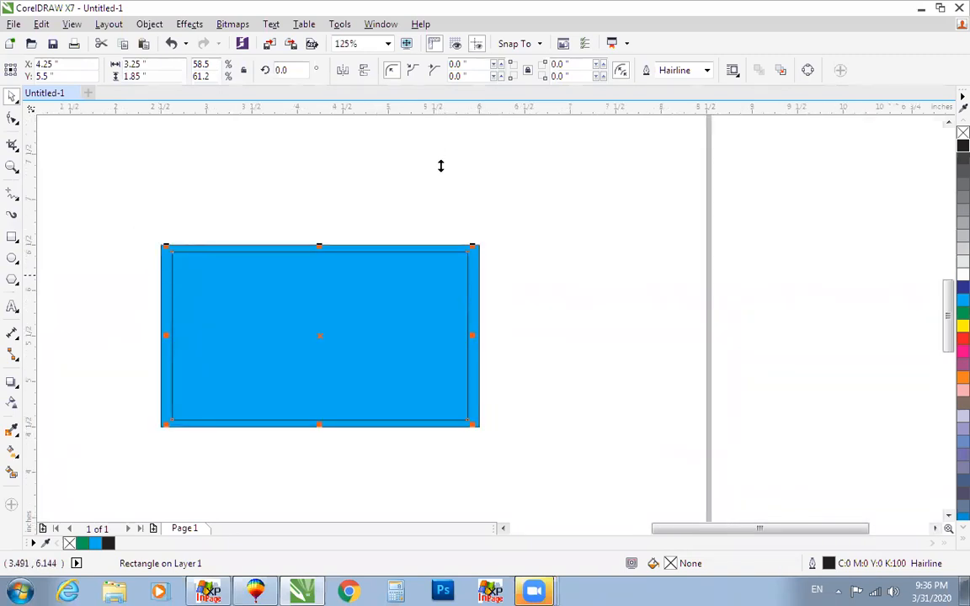
{"action": "scroll", "coordinate": [159, 369], "scroll_direction": "up", "scroll_amount": 6}
{"action": "left_click_drag", "start_coordinate": [442, 198], "coordinate": [447, 387]}
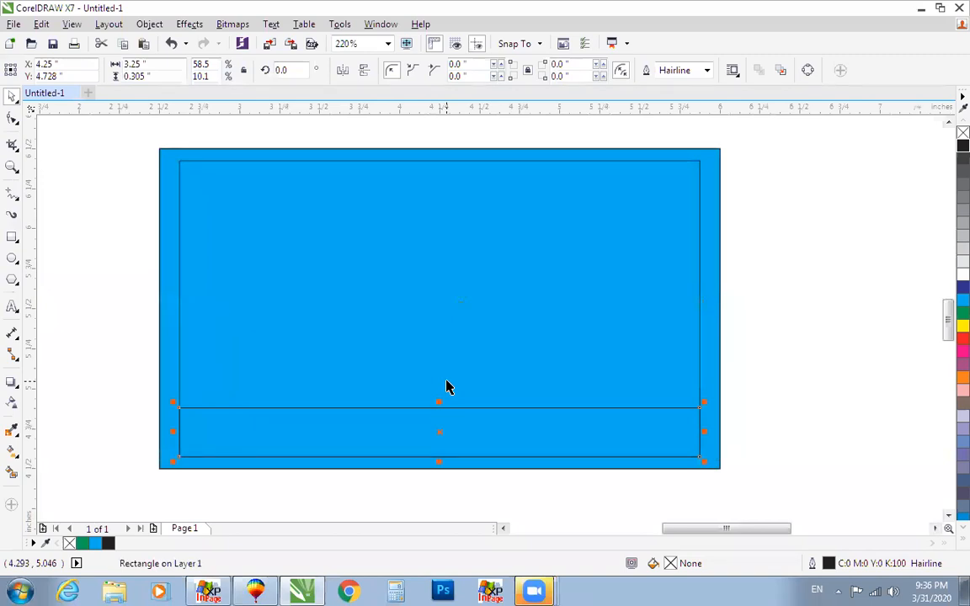
{"action": "key", "text": "ctrl+z"}
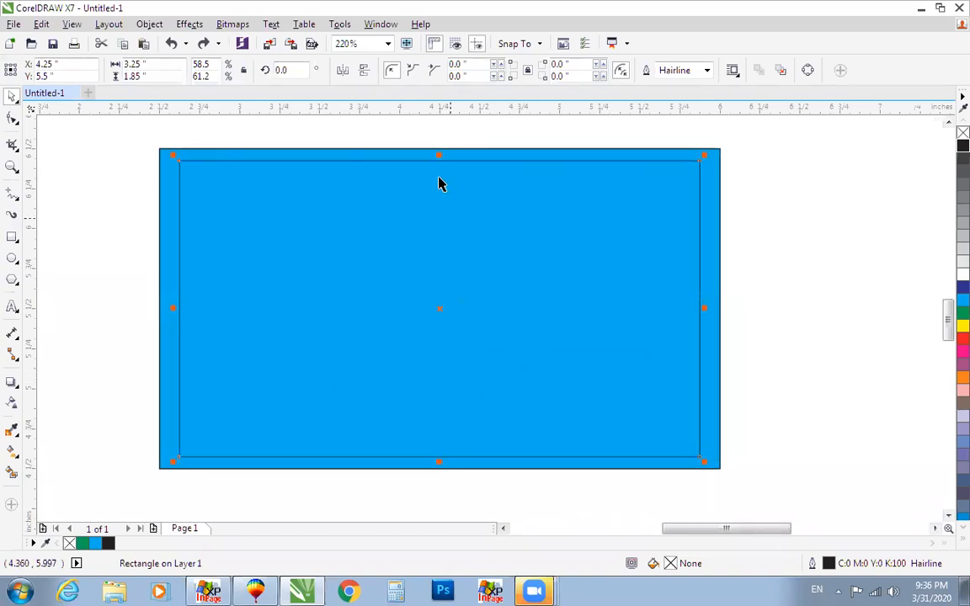
Step: Make two more trial strips from the inner rectangle along its bottom edge, the first about 0.33 inch high, and remove each one
{"action": "left_click_drag", "start_coordinate": [440, 155], "coordinate": [442, 403]}
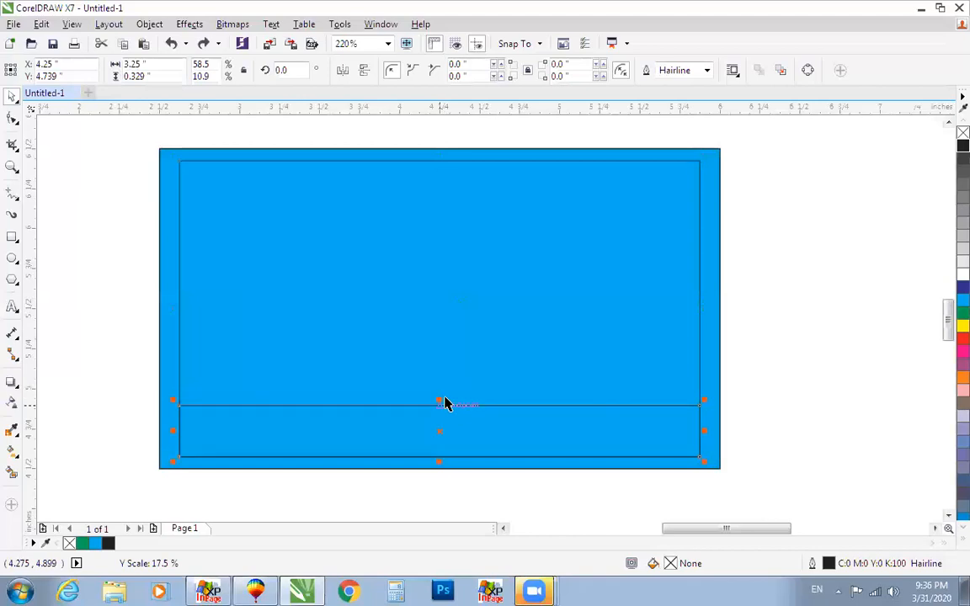
{"action": "key", "text": "ctrl+z"}
{"action": "left_click_drag", "start_coordinate": [439, 154], "coordinate": [448, 390]}
{"action": "left_click", "coordinate": [450, 386]}
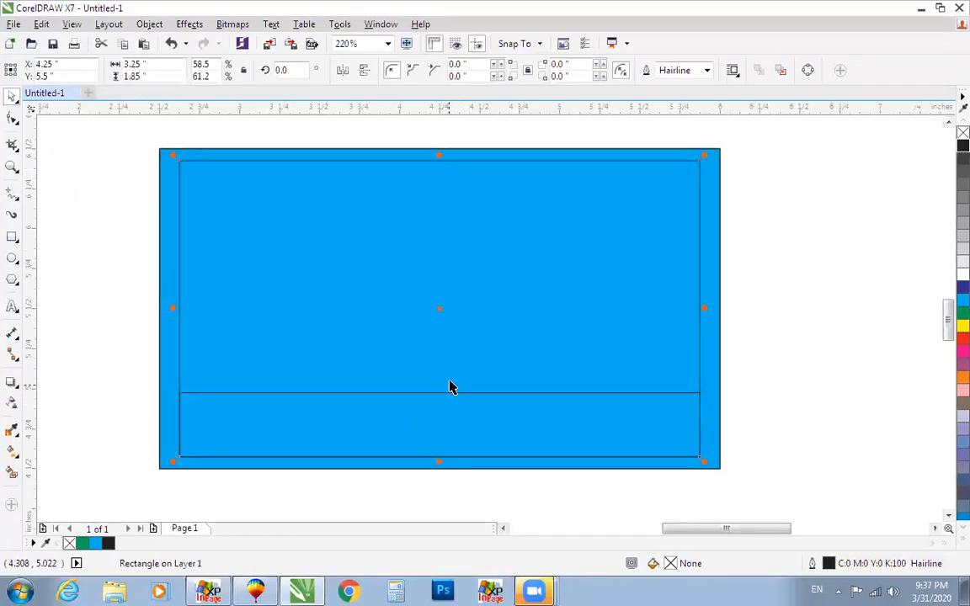
{"action": "left_click", "coordinate": [489, 387]}
{"action": "key", "text": "Delete"}
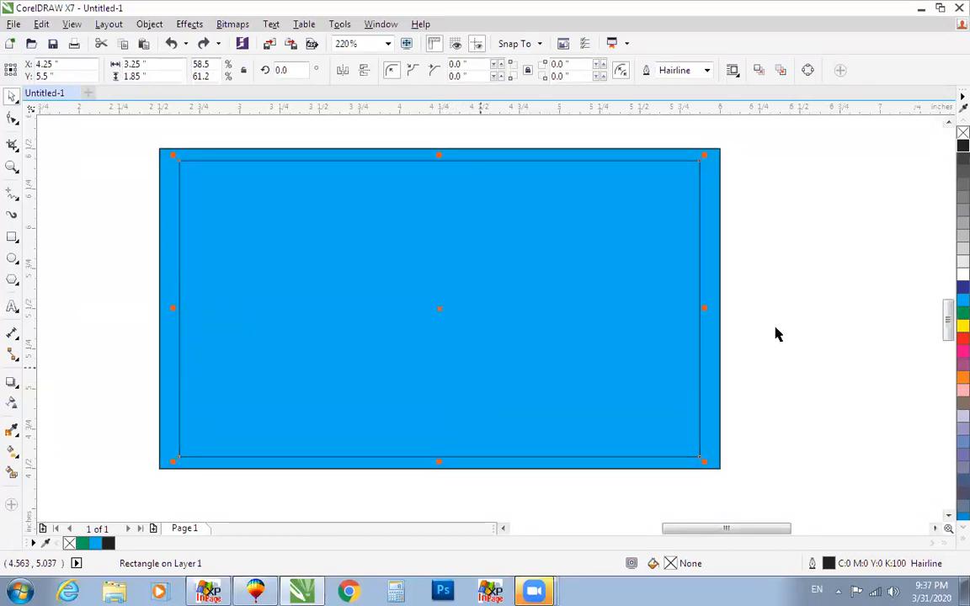
Step: Try a shortened copy of the inner rectangle, about 0.367 inch high, along its bottom edge, and undo it
{"action": "left_click", "coordinate": [775, 331]}
{"action": "left_click", "coordinate": [435, 170]}
{"action": "left_click_drag", "start_coordinate": [439, 156], "coordinate": [443, 393]}
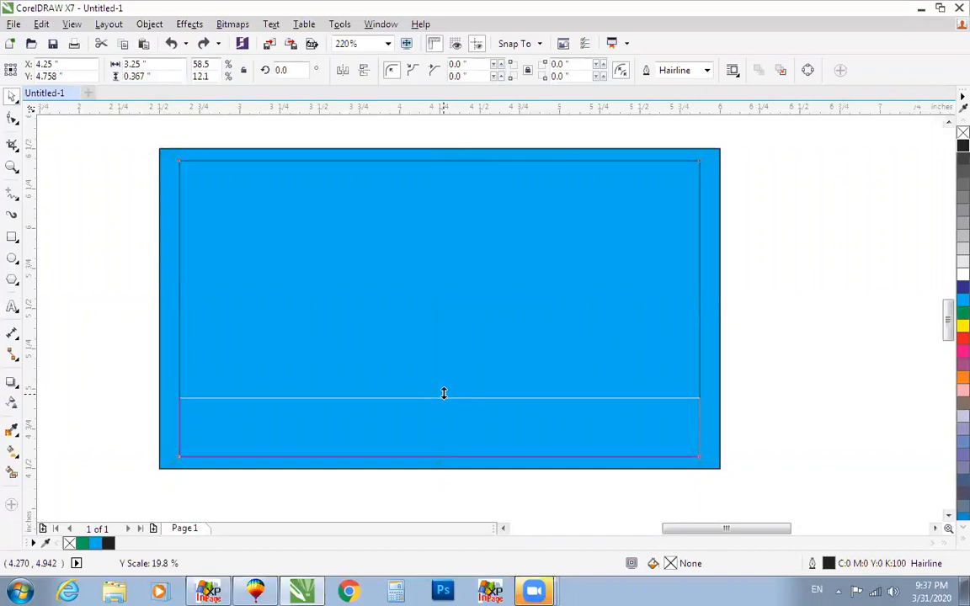
{"action": "left_click_drag", "start_coordinate": [443, 393], "coordinate": [443, 393]}
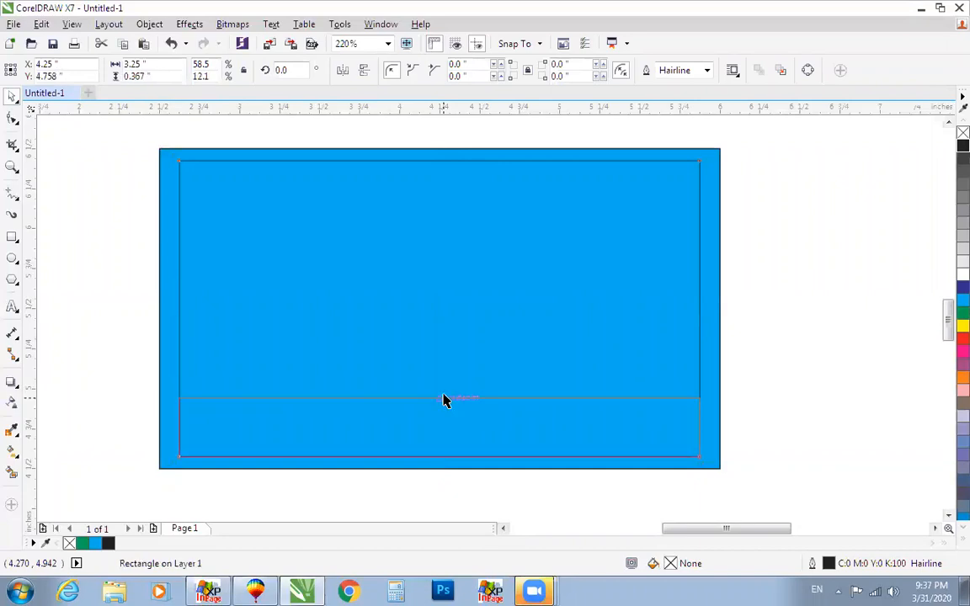
{"action": "key", "text": "ctrl+z"}
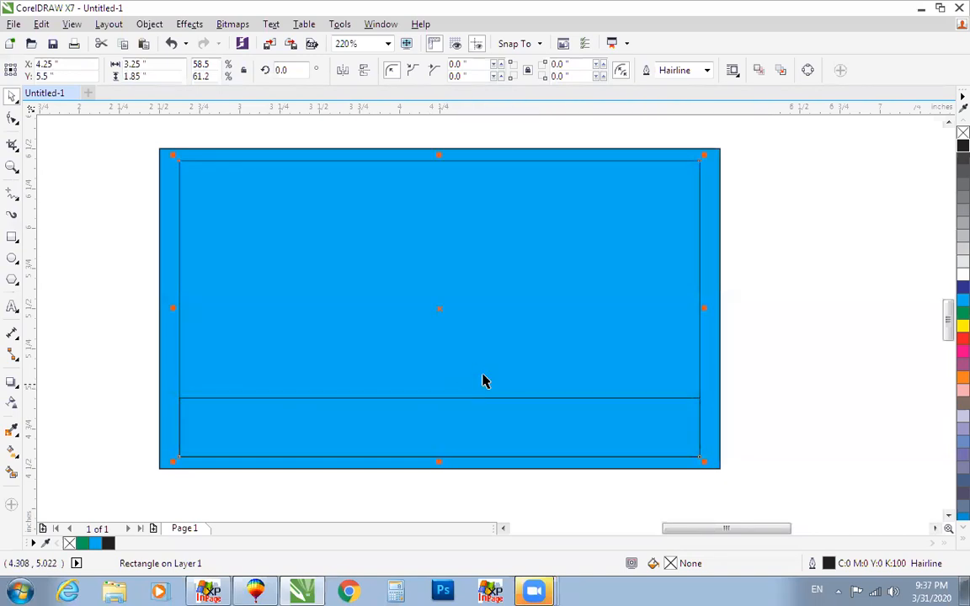
Step: Delete the inner frame rectangle and the blue card rectangle from the page
{"action": "key", "text": "Delete"}
{"action": "left_click", "coordinate": [518, 186]}
{"action": "key", "text": "Delete"}
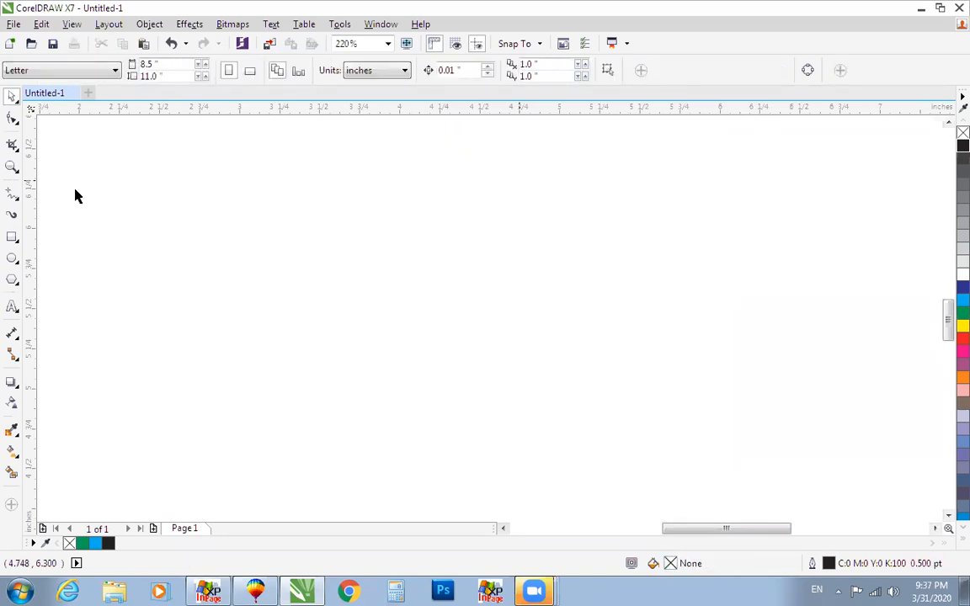
Step: Draw an unfilled rectangle about 2.3 inches wide and 1.387 inches high
{"action": "left_click", "coordinate": [12, 237]}
{"action": "left_click_drag", "start_coordinate": [294, 228], "coordinate": [662, 450]}
{"action": "key", "text": "space"}
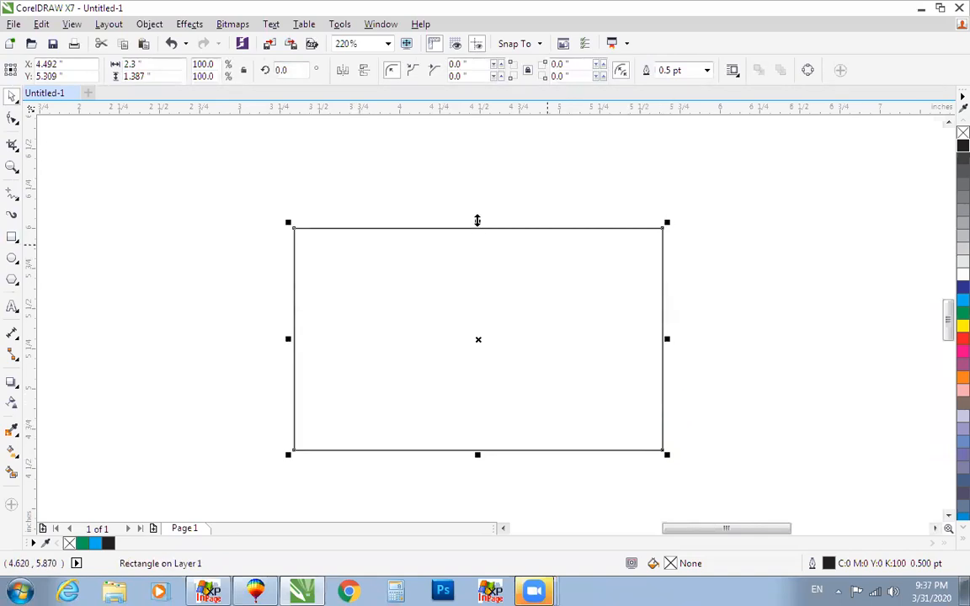
Step: Make two trial strips from shortened copies of the rectangle along its bottom edge, about 0.284 and 0.346 inch high, and delete each one
{"action": "left_click_drag", "start_coordinate": [477, 250], "coordinate": [479, 399]}
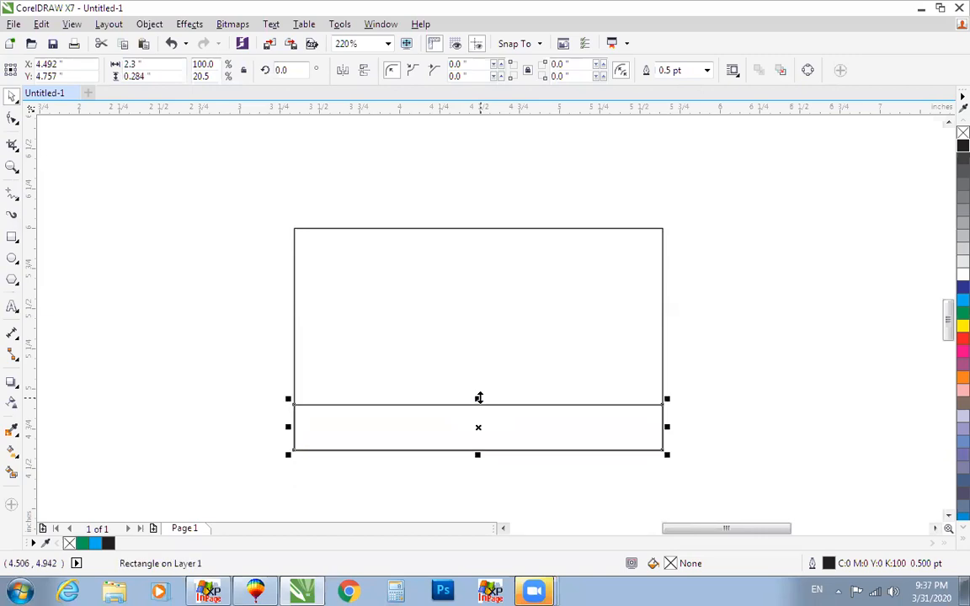
{"action": "key", "text": "Delete"}
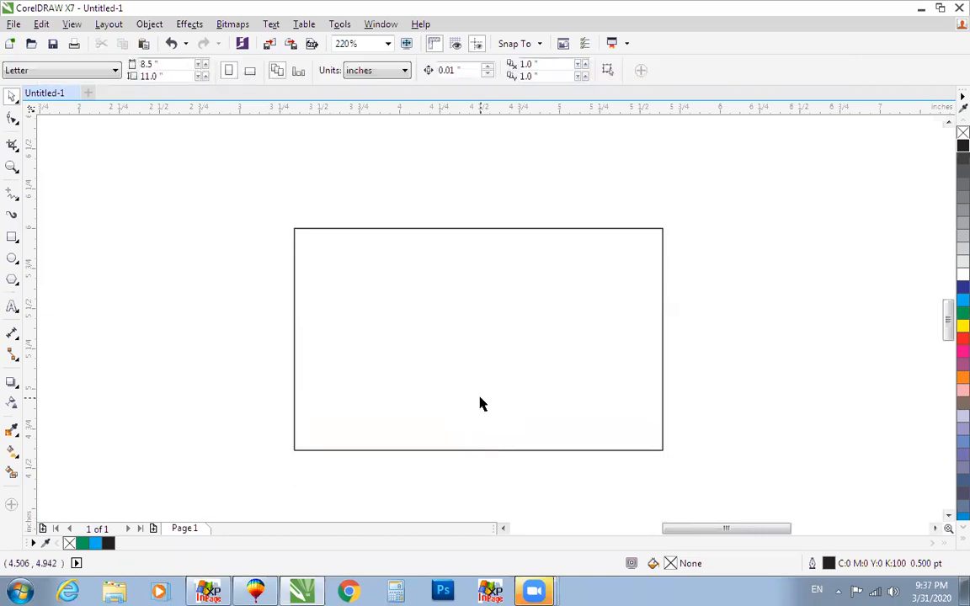
{"action": "left_click", "coordinate": [474, 227]}
{"action": "left_click_drag", "start_coordinate": [477, 228], "coordinate": [478, 394]}
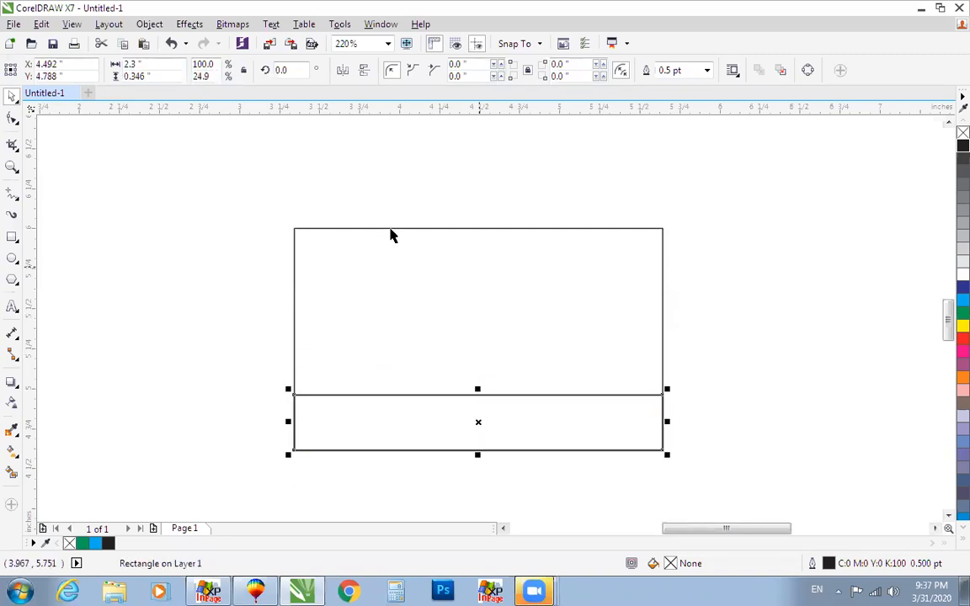
{"action": "left_click_drag", "start_coordinate": [507, 228], "coordinate": [621, 232]}
{"action": "key", "text": "ctrl+z"}
{"action": "left_click", "coordinate": [450, 394]}
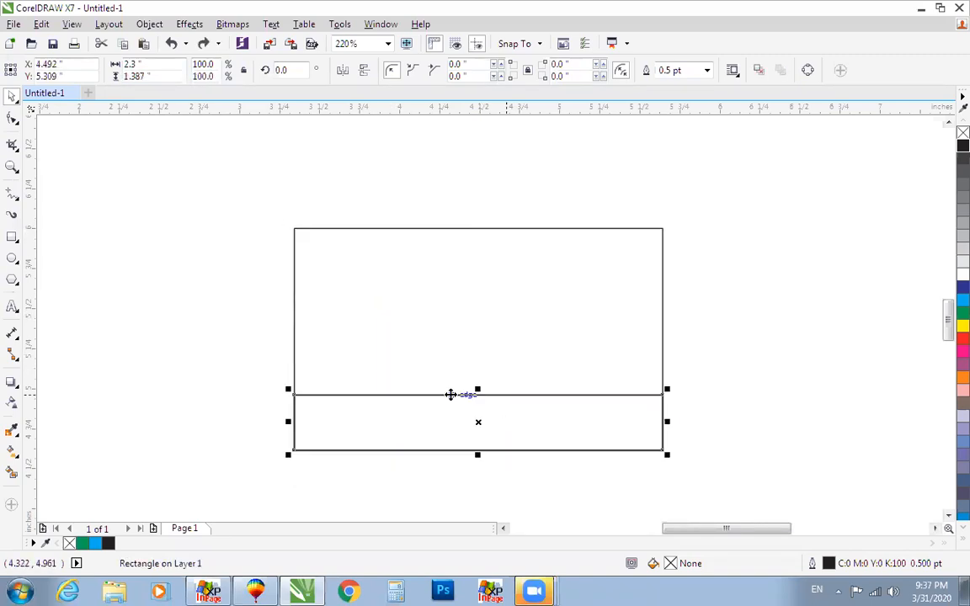
{"action": "key", "text": "Escape"}
{"action": "left_click", "coordinate": [451, 394]}
{"action": "key", "text": "Delete"}
Step: Make a trial strip about 0.327 inch high along the rectangle's bottom edge, try moving it sideways and undo that, and delete the strip
{"action": "left_click", "coordinate": [471, 228]}
{"action": "left_click_drag", "start_coordinate": [477, 222], "coordinate": [472, 396]}
{"action": "left_click_drag", "start_coordinate": [517, 424], "coordinate": [615, 426]}
{"action": "key", "text": "ctrl+z"}
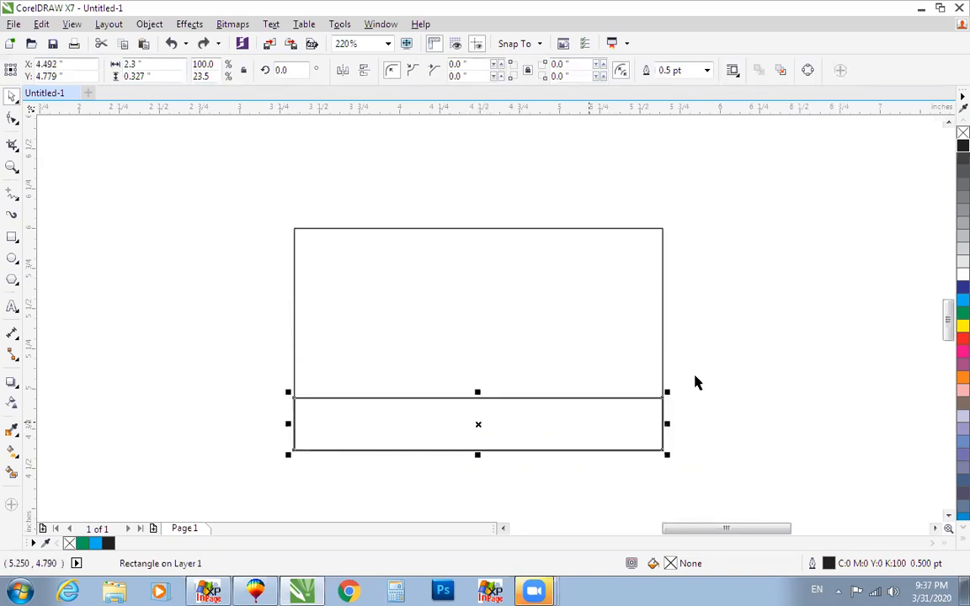
{"action": "key", "text": "Delete"}
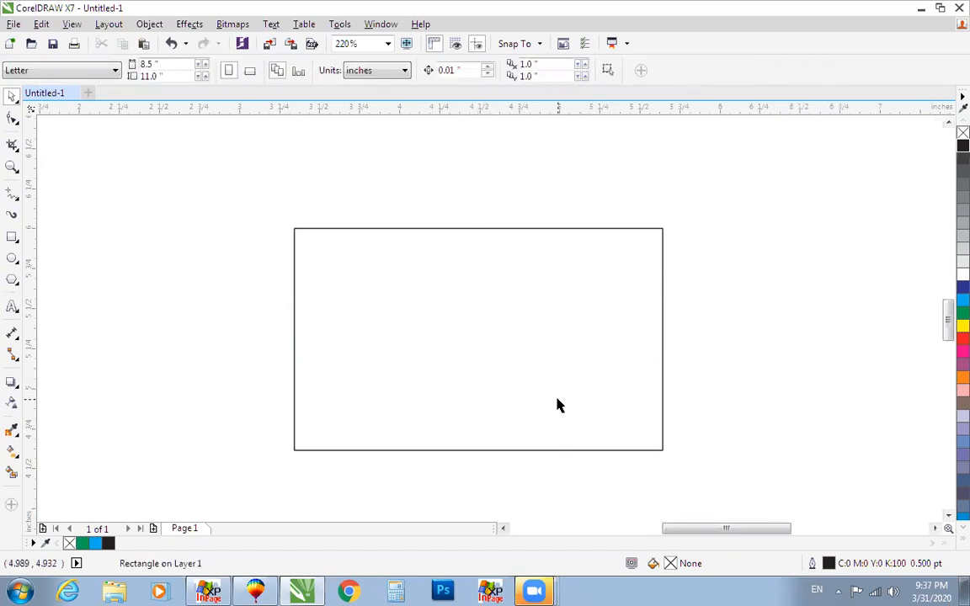
{"action": "key", "text": "ctrl+z"}
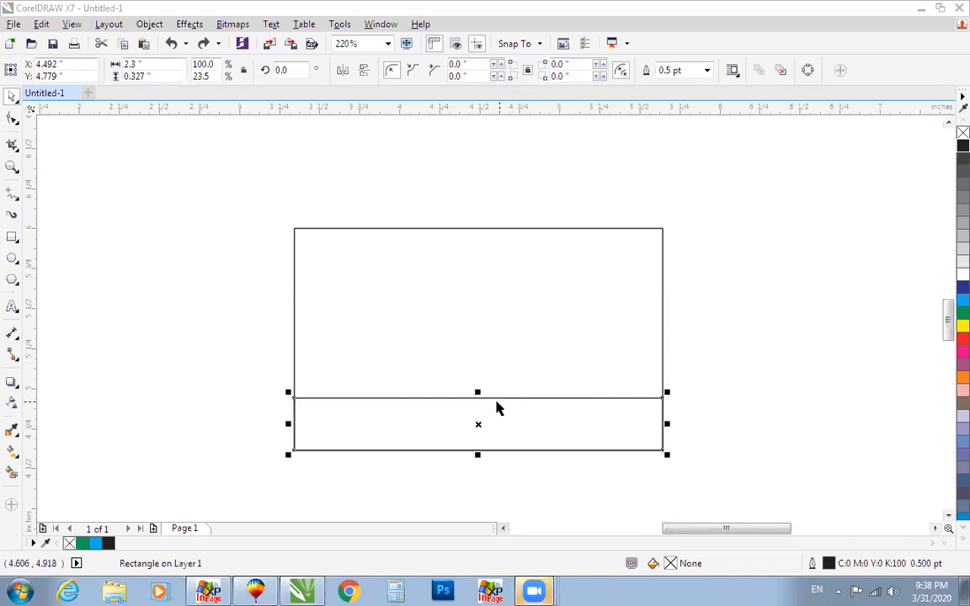
{"action": "key", "text": "Delete"}
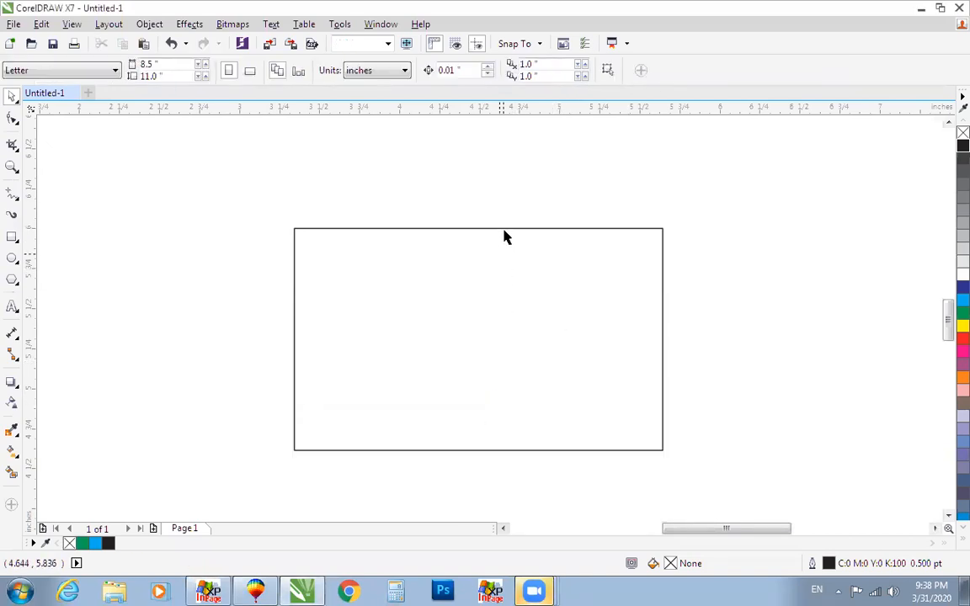
Step: Make two more trial strips along the rectangle's bottom edge, about 0.312 and 0.265 inch high, and remove each one
{"action": "left_click", "coordinate": [505, 228]}
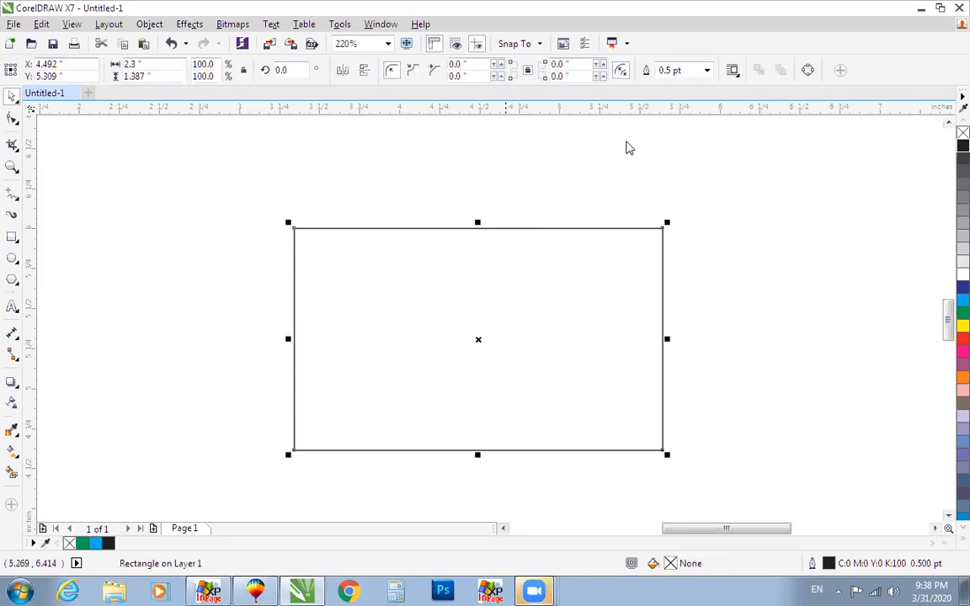
{"action": "left_click_drag", "start_coordinate": [477, 223], "coordinate": [485, 393]}
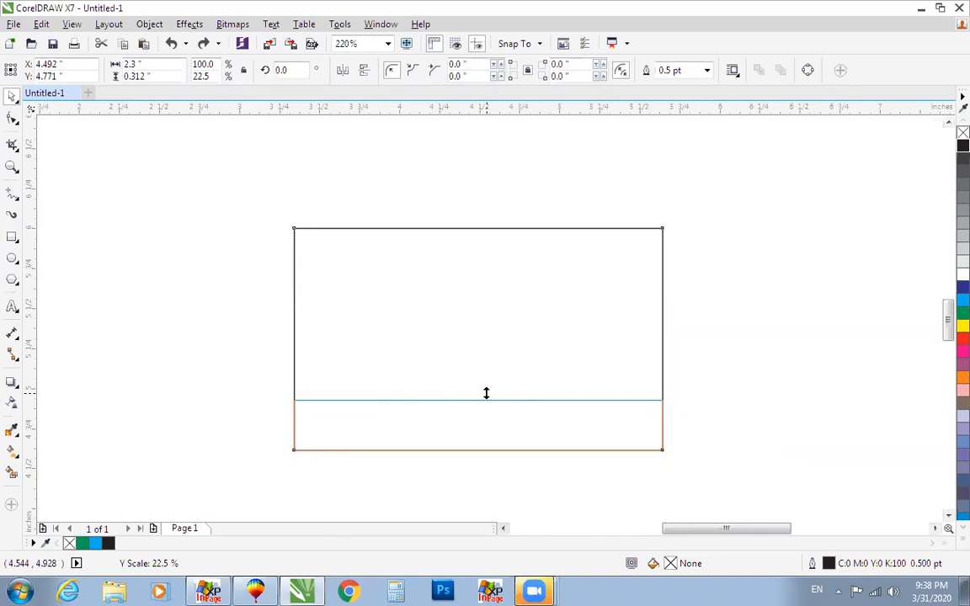
{"action": "left_click_drag", "start_coordinate": [486, 393], "coordinate": [485, 395]}
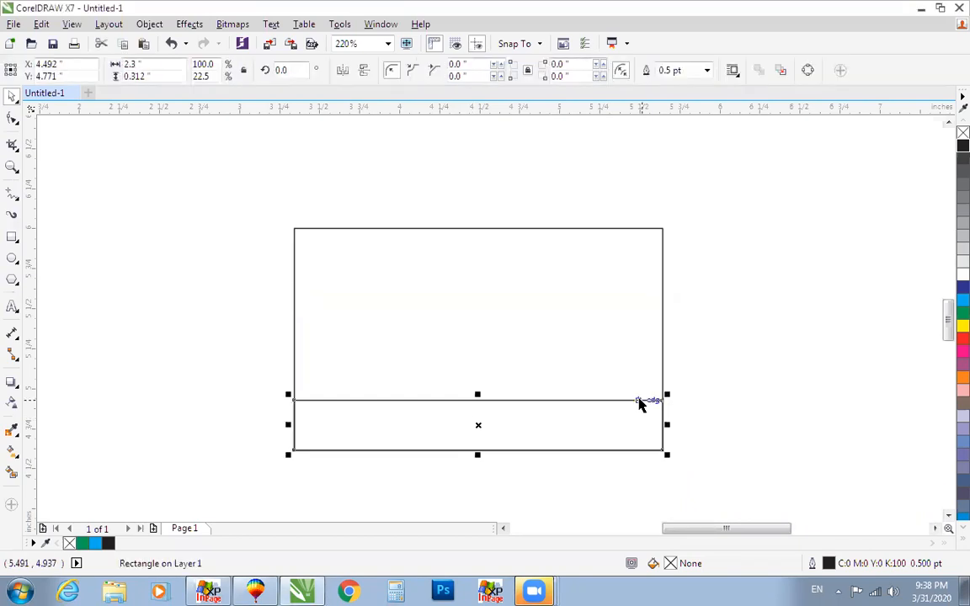
{"action": "key", "text": "Delete"}
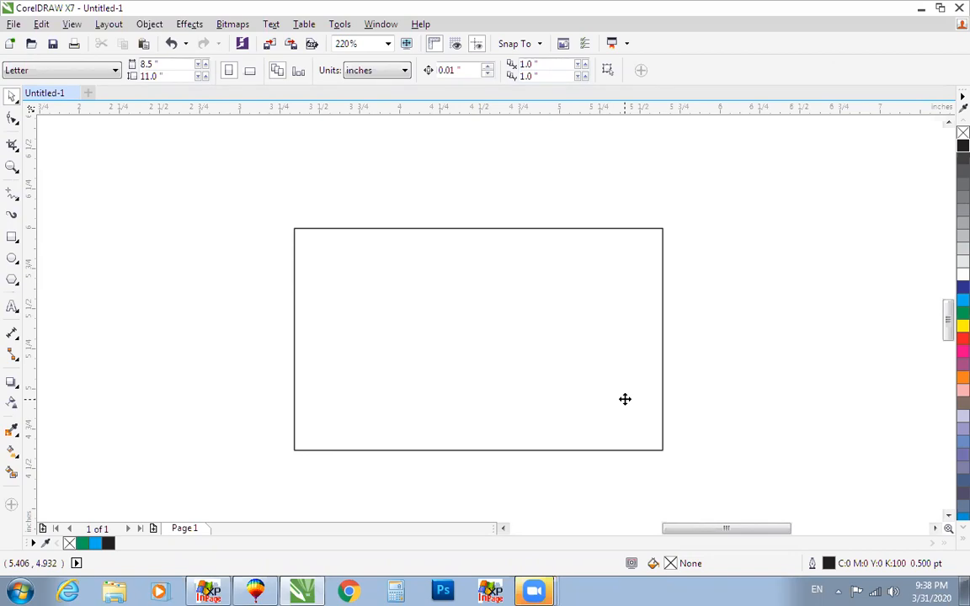
{"action": "left_click", "coordinate": [482, 229]}
{"action": "left_click_drag", "start_coordinate": [482, 228], "coordinate": [490, 407]}
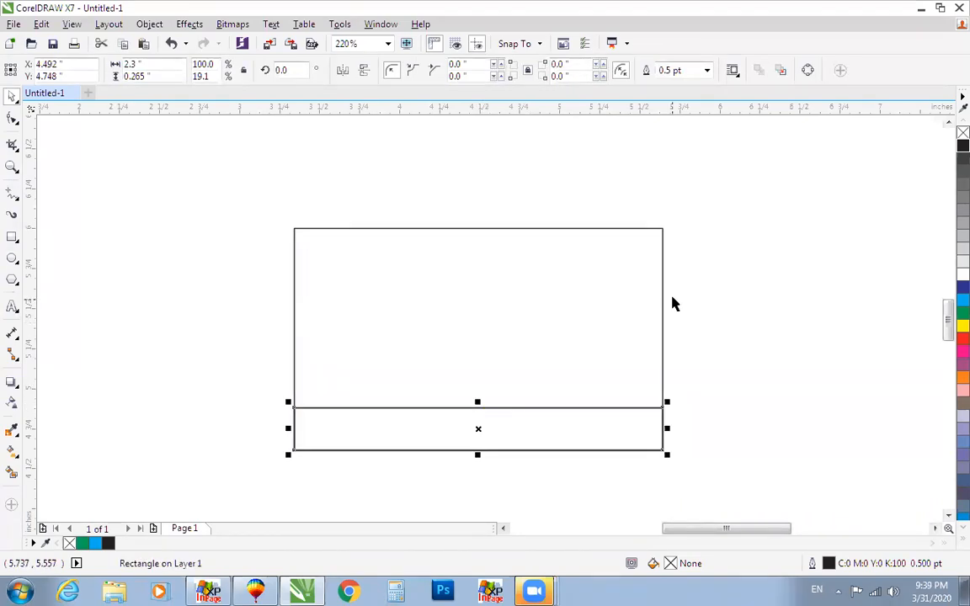
{"action": "key", "text": "ctrl+z"}
{"action": "left_click_drag", "start_coordinate": [740, 364], "coordinate": [195, 492]}
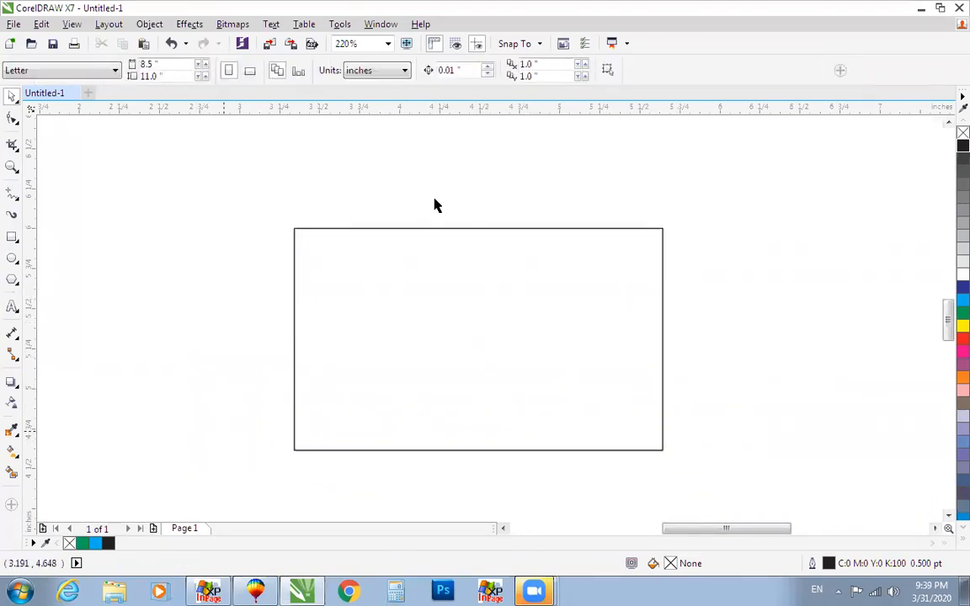
Step: Create a shortened copy of the rectangle as a strip about 0.227 inch high along its bottom edge
{"action": "left_click", "coordinate": [433, 229]}
{"action": "key", "text": "Delete"}
{"action": "key", "text": "ctrl+z"}
{"action": "left_click_drag", "start_coordinate": [476, 224], "coordinate": [492, 412]}
{"action": "right_click", "coordinate": [482, 412]}
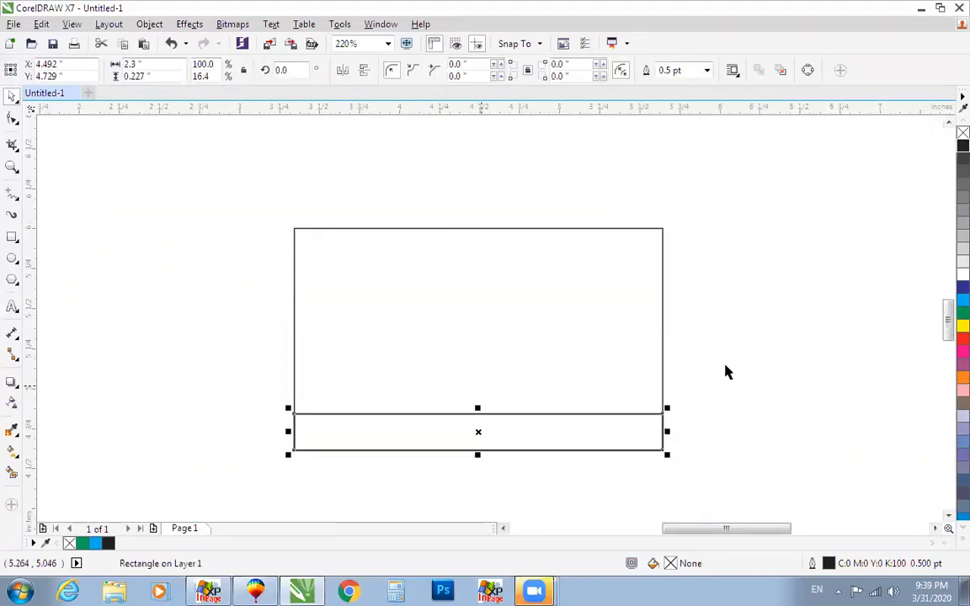
Step: Try a duplicate of the bottom strip offset up and to its right, and delete the duplicate
{"action": "left_click_drag", "start_coordinate": [653, 417], "coordinate": [768, 339]}
{"action": "right_click", "coordinate": [769, 339]}
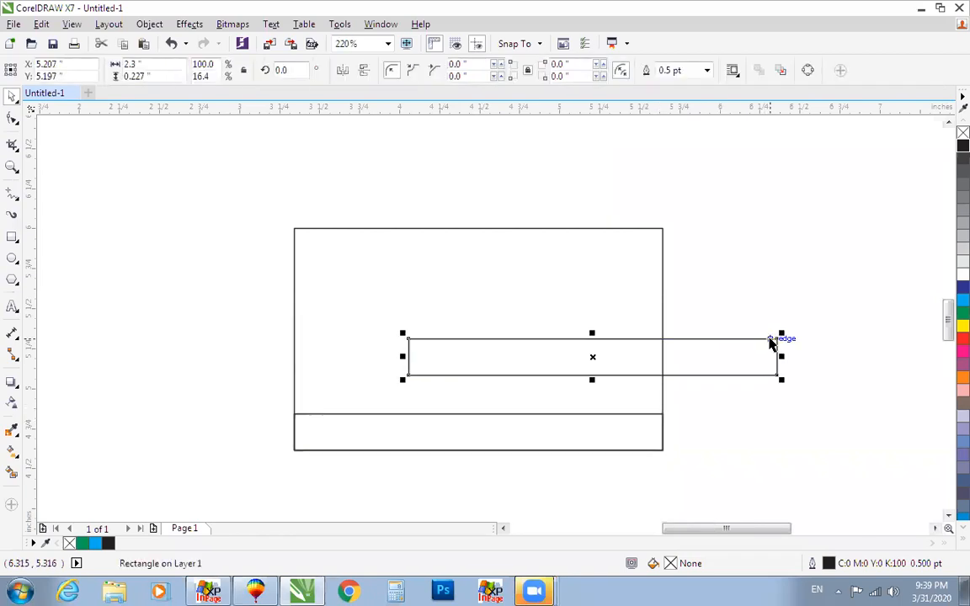
{"action": "key", "text": "Delete"}
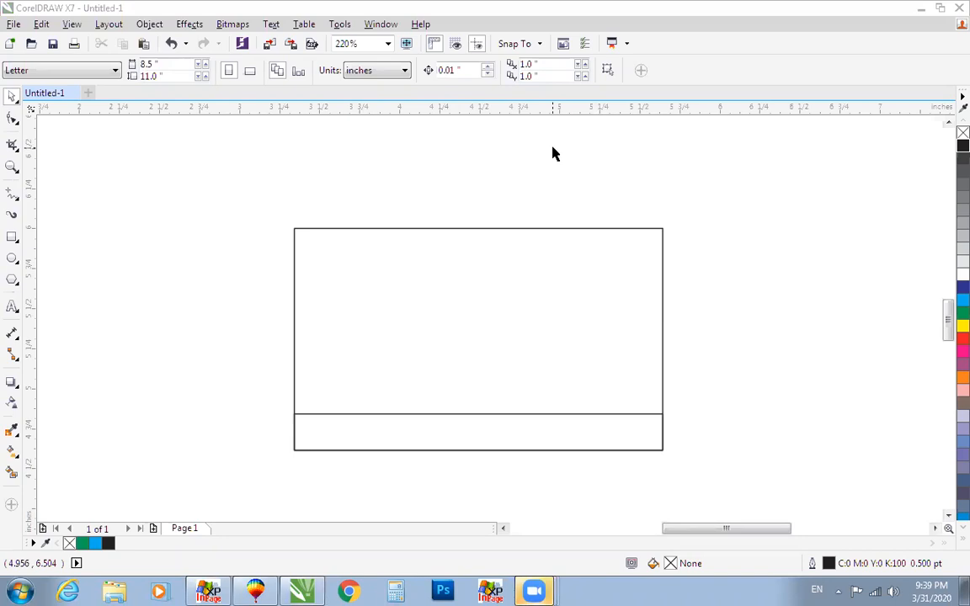
Step: Fill the large rectangle with red
{"action": "left_click", "coordinate": [556, 414]}
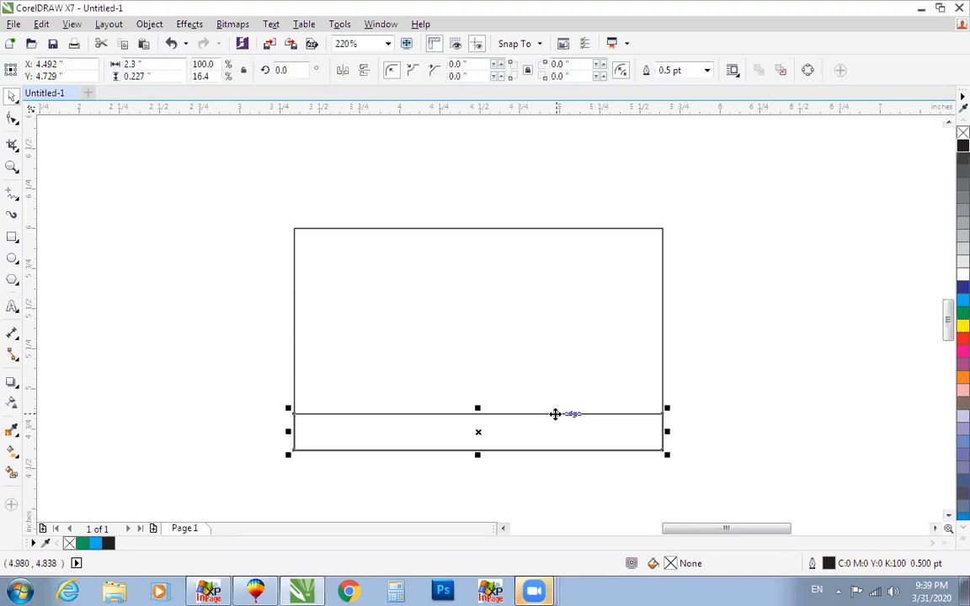
{"action": "left_click", "coordinate": [549, 227]}
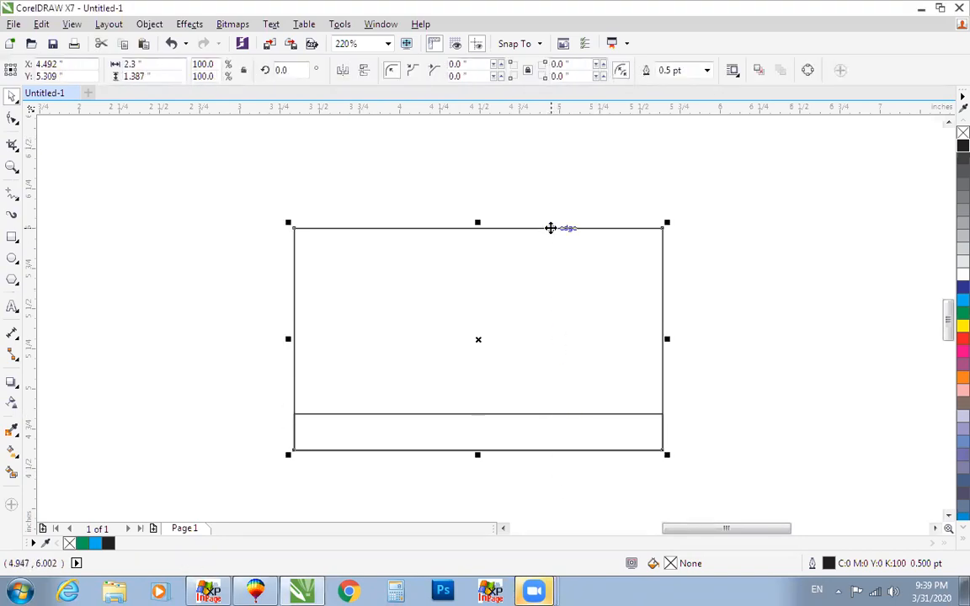
{"action": "mouse_move", "coordinate": [963, 338]}
{"action": "left_mouse_down"}
{"action": "mouse_move", "coordinate": [709, 424]}
{"action": "mouse_move", "coordinate": [637, 413]}
{"action": "left_mouse_up"}
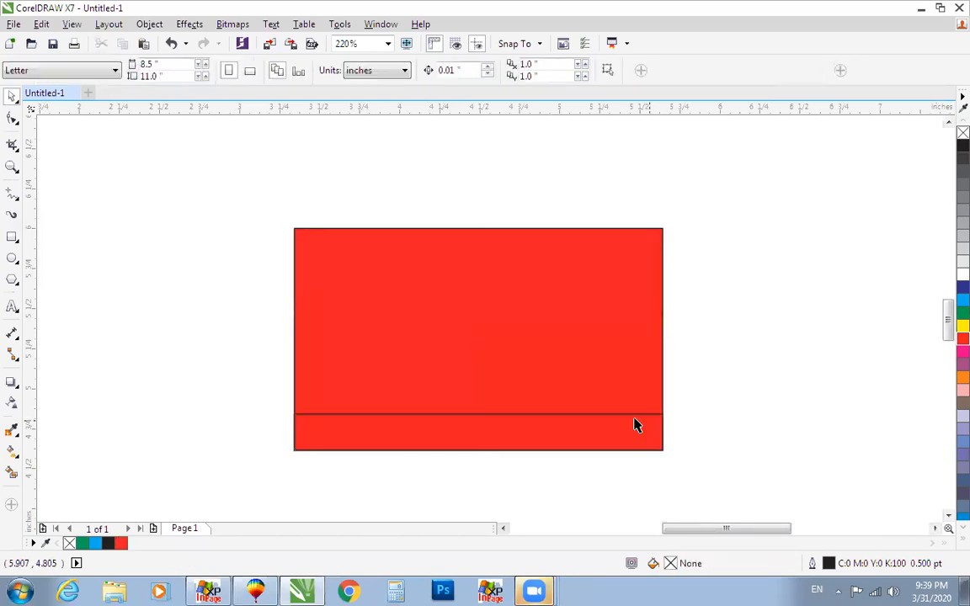
Step: Fill the bottom strip with cyan and remove its outline
{"action": "left_click", "coordinate": [637, 412]}
{"action": "left_click", "coordinate": [638, 412]}
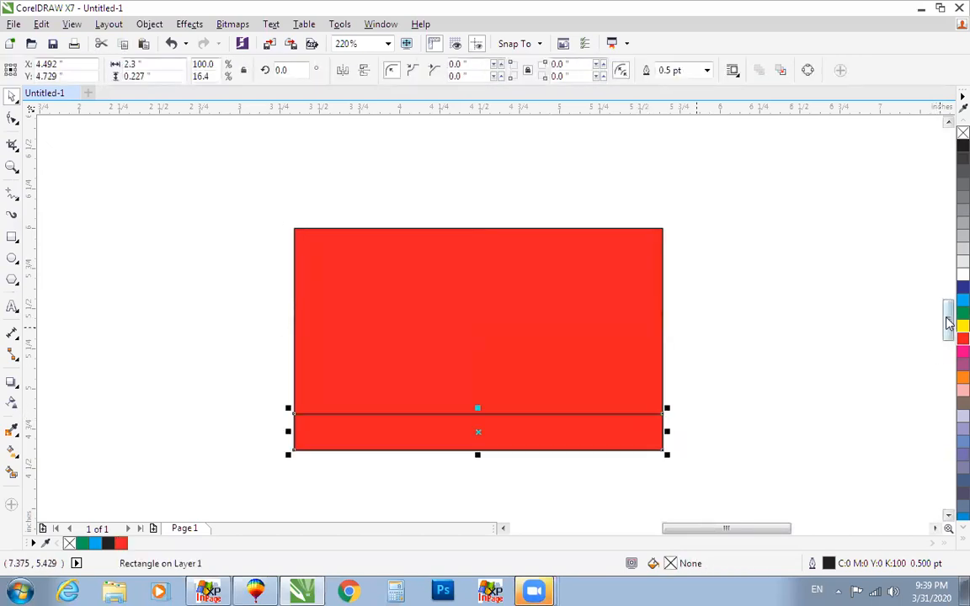
{"action": "left_click", "coordinate": [963, 299]}
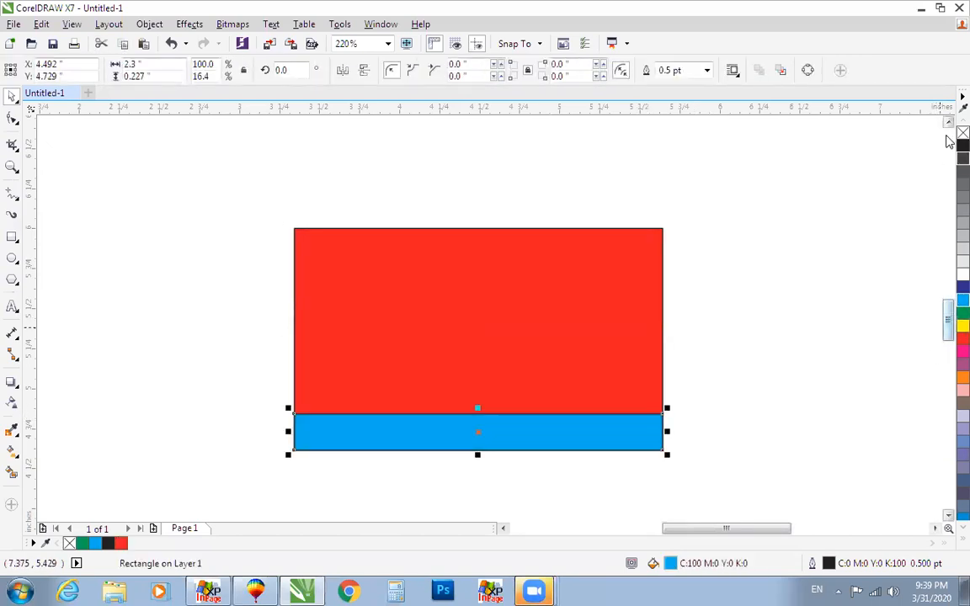
{"action": "left_click", "coordinate": [729, 338]}
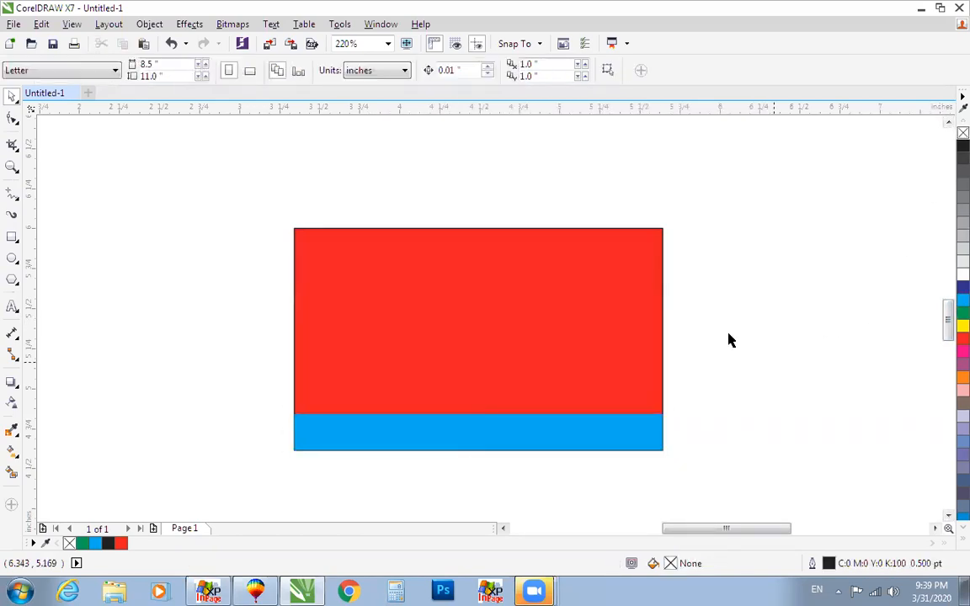
{"action": "left_click_drag", "start_coordinate": [628, 360], "coordinate": [637, 347]}
{"action": "key", "text": "ctrl+z"}
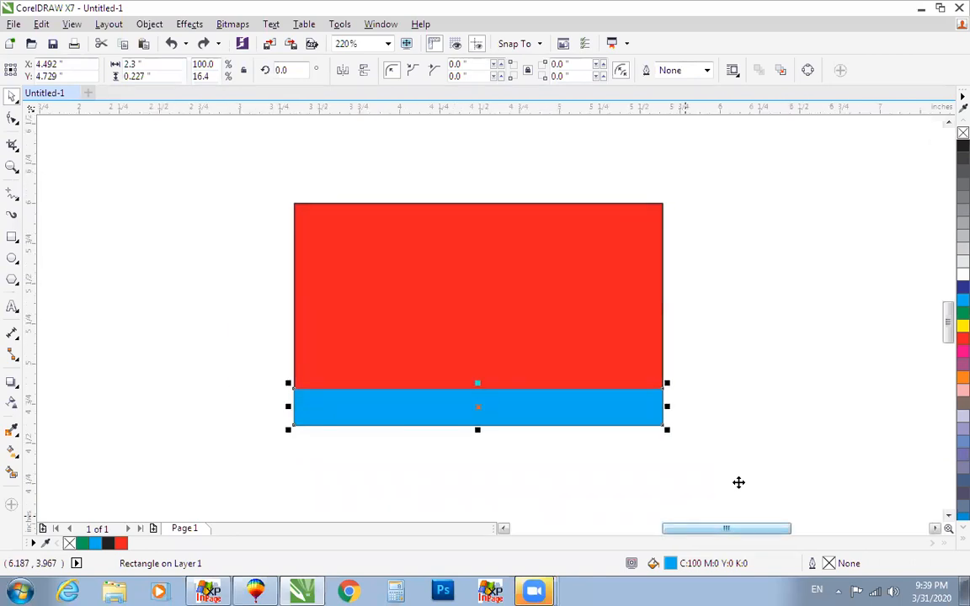
{"action": "key", "text": "F4"}
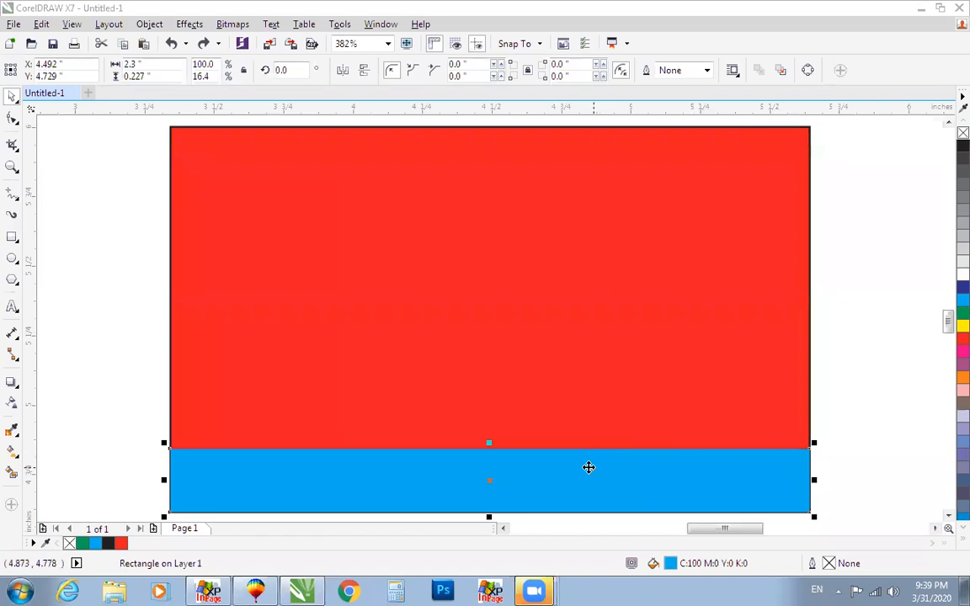
{"action": "left_click_drag", "start_coordinate": [659, 474], "coordinate": [659, 398]}
{"action": "key", "text": "Escape"}
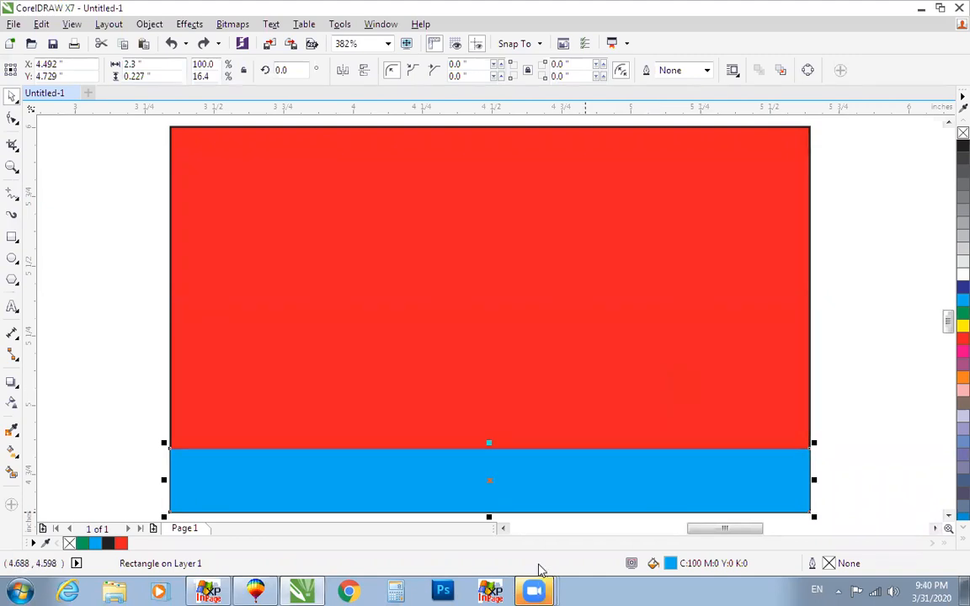
{"action": "mouse_move", "coordinate": [533, 590]}
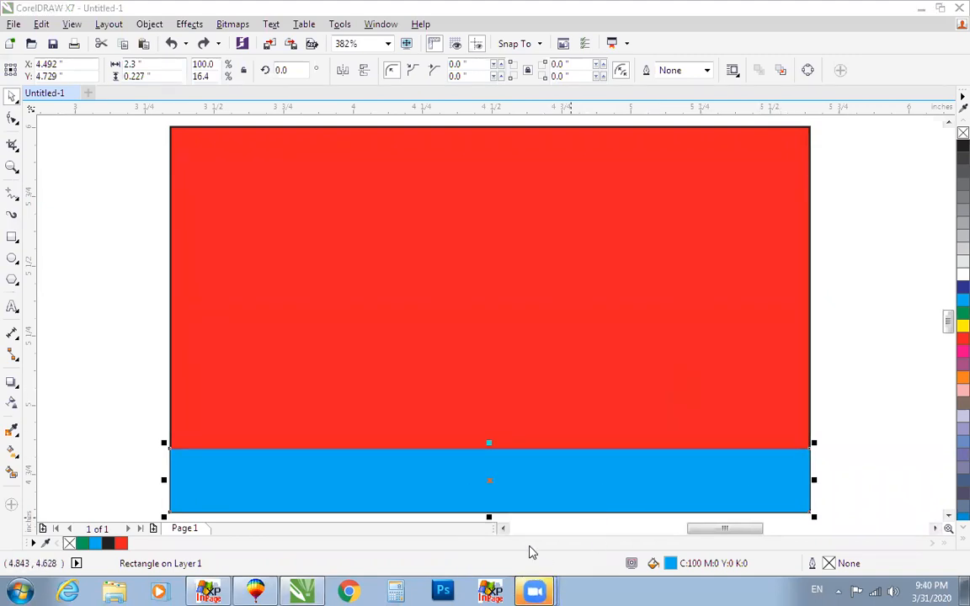
{"action": "left_click", "coordinate": [520, 539]}
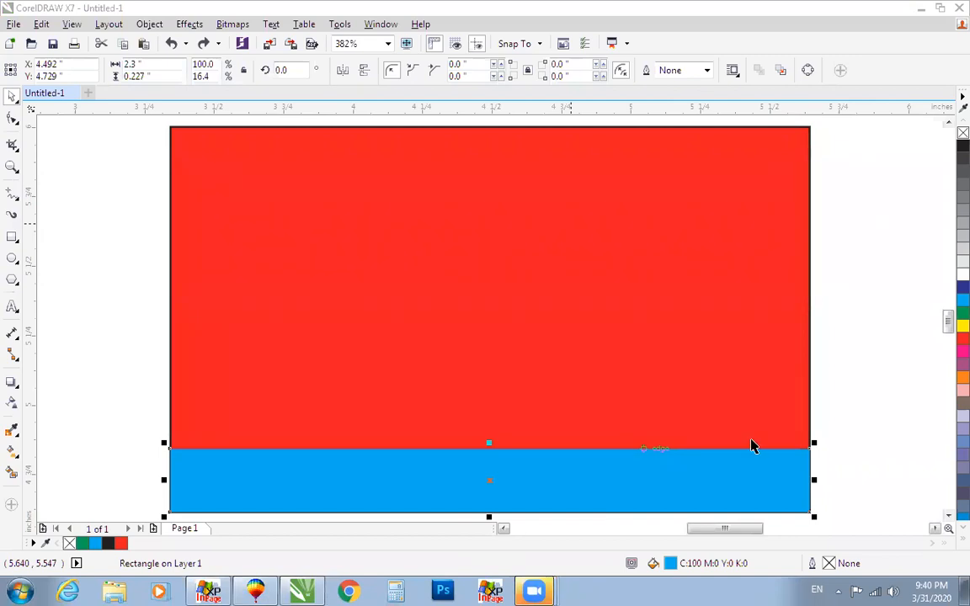
Step: Delete the cyan strip and the red rectangle from the page
{"action": "key", "text": "Delete"}
{"action": "left_click", "coordinate": [692, 361]}
{"action": "key", "text": "Delete"}
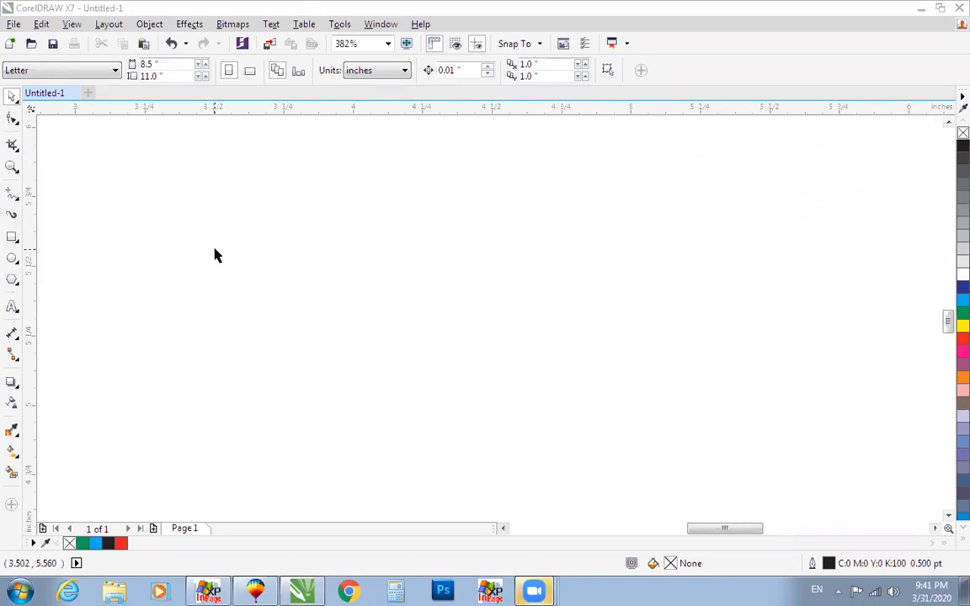
Step: Draw a new rectangle about 1.115 inches wide and 0.638 inch high in the middle of the empty view
{"action": "left_click", "coordinate": [12, 237]}
{"action": "left_click_drag", "start_coordinate": [289, 236], "coordinate": [599, 410]}
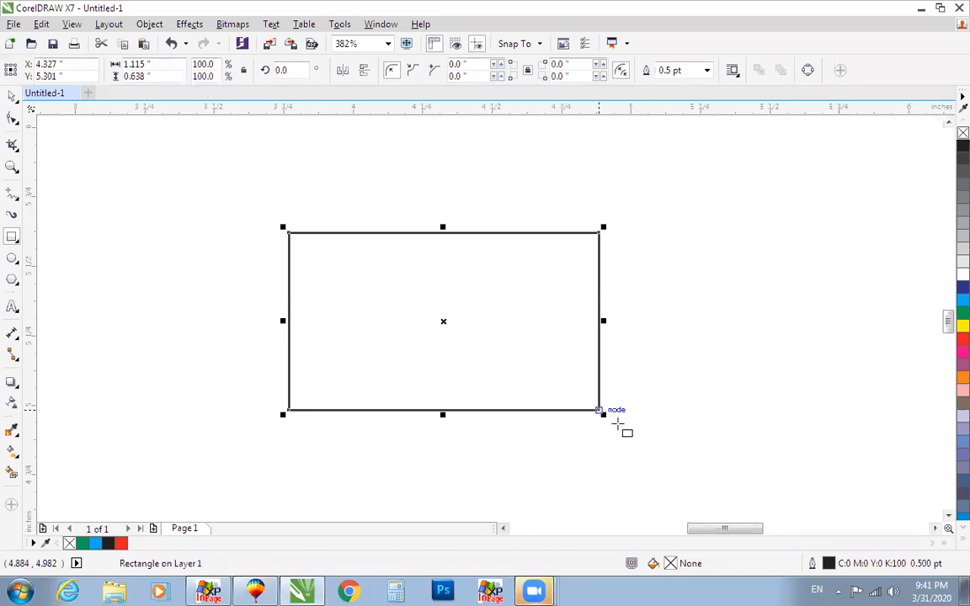
Step: Scale a copy of the rectangle down into a bottom strip about 0.099 inch high
{"action": "scroll", "coordinate": [623, 432], "scroll_direction": "down", "scroll_amount": 1}
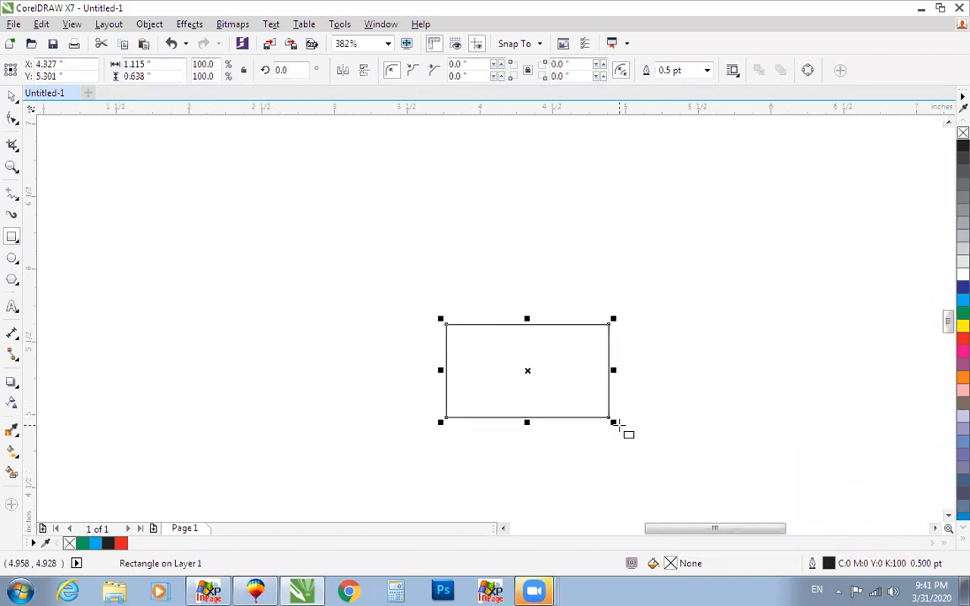
{"action": "key", "text": "shift+F2"}
{"action": "key", "text": "space"}
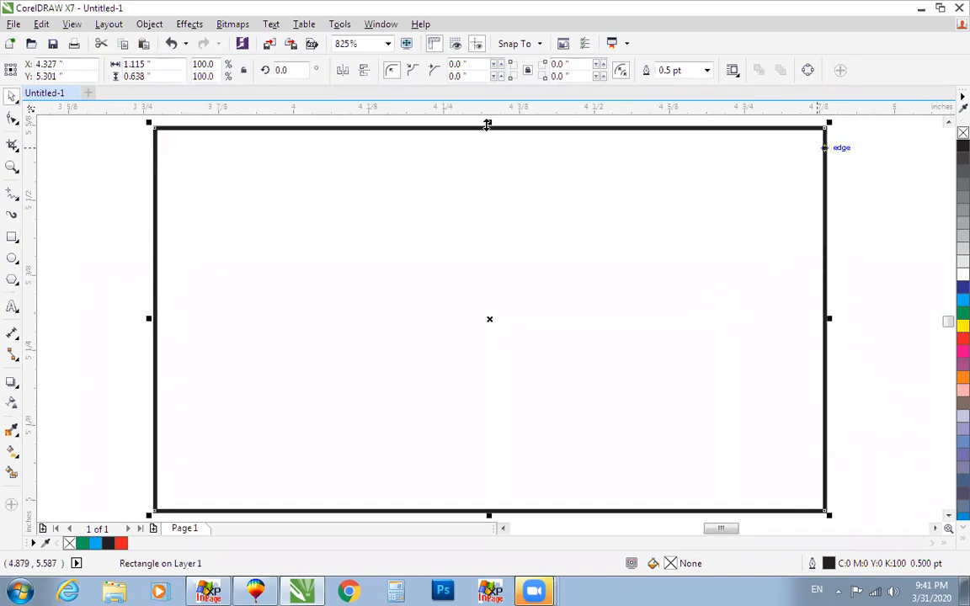
{"action": "left_click_drag", "start_coordinate": [489, 125], "coordinate": [497, 447]}
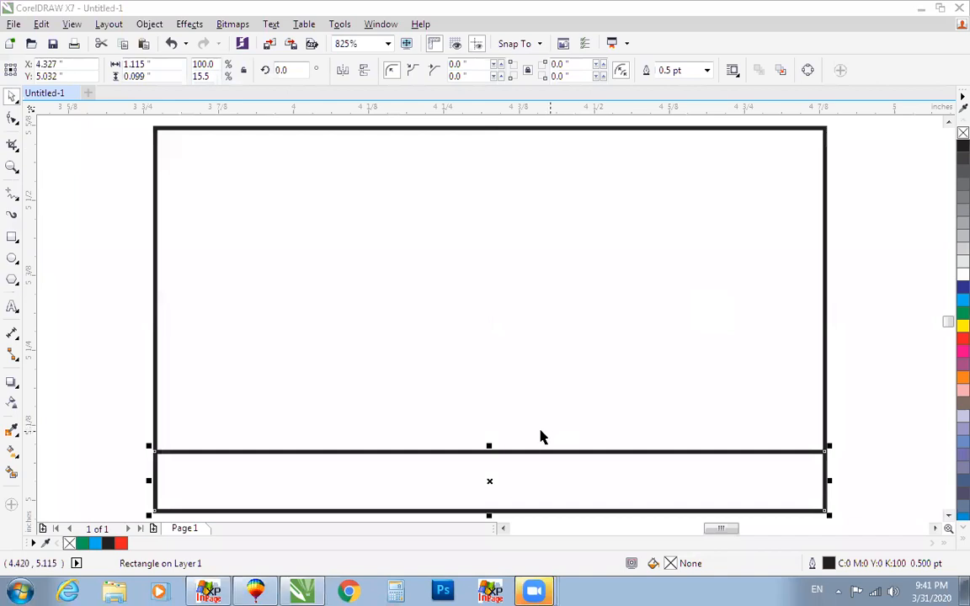
{"action": "left_click", "coordinate": [547, 404]}
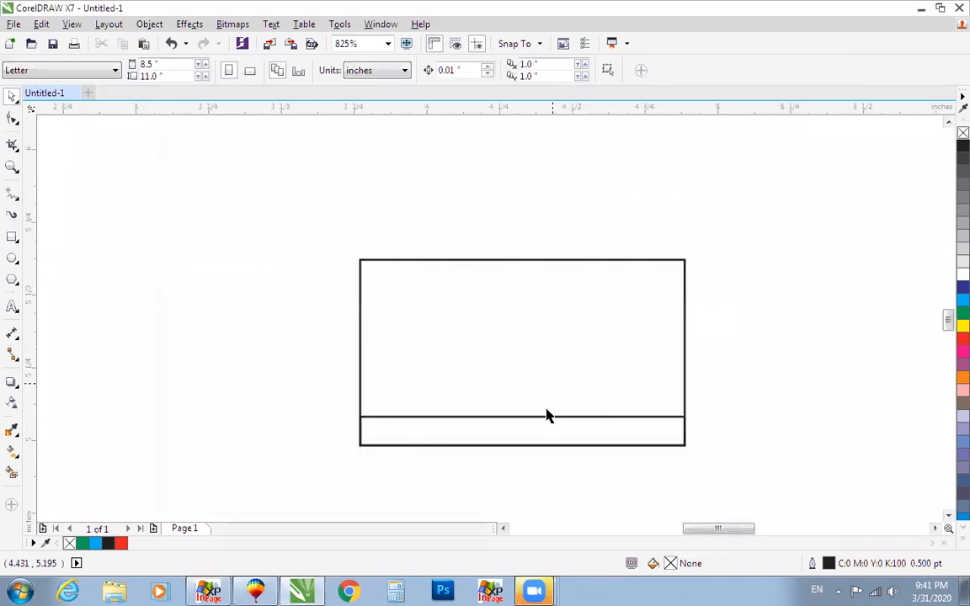
Step: Delete the bottom strip and the large rectangle
{"action": "left_click", "coordinate": [547, 452]}
{"action": "key", "text": "Delete"}
{"action": "left_click", "coordinate": [470, 132]}
{"action": "key", "text": "Delete"}
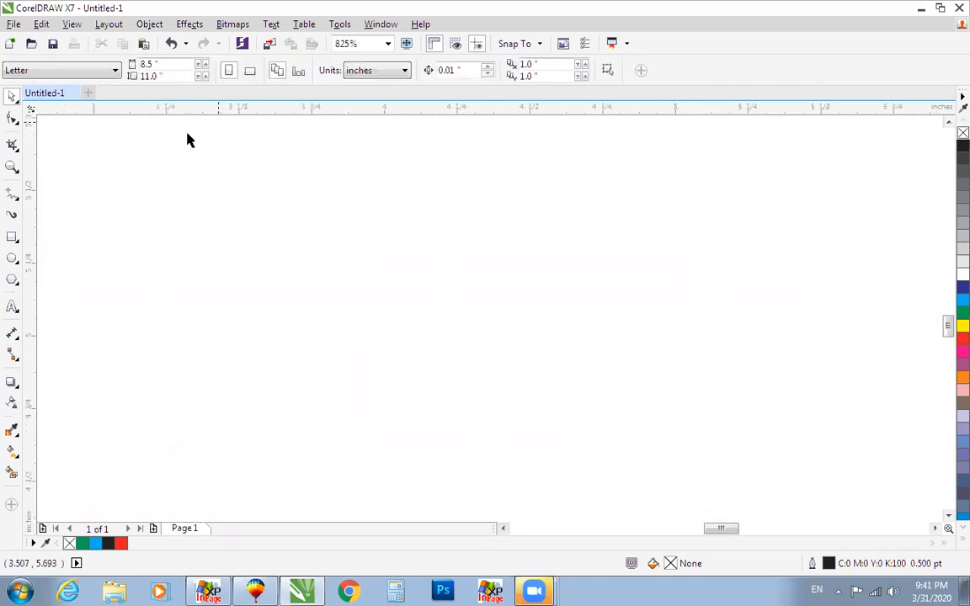
Step: Close the current document without saving it
{"action": "scroll", "coordinate": [318, 234], "scroll_direction": "down", "scroll_amount": 5}
{"action": "left_click", "coordinate": [74, 93]}
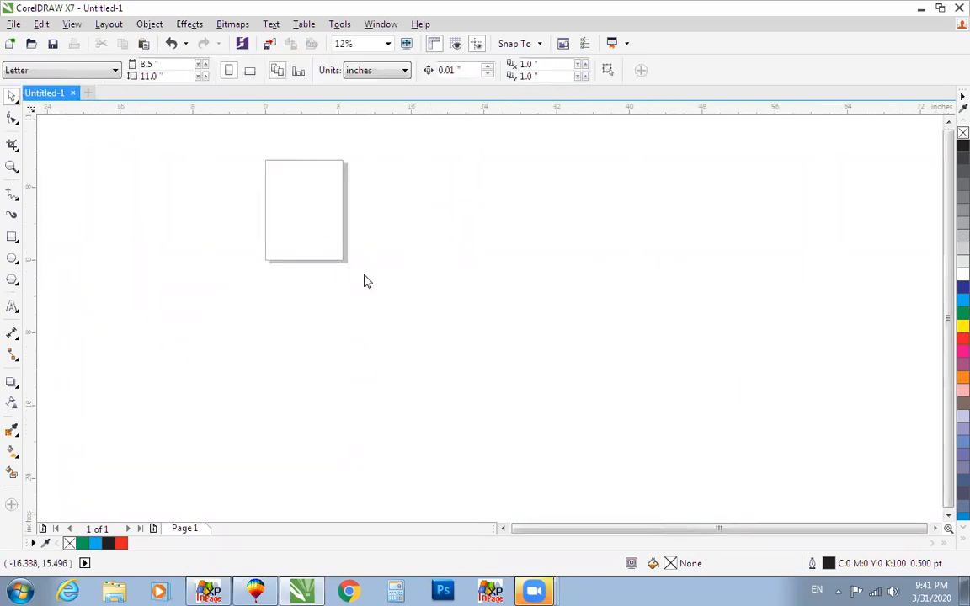
{"action": "left_click", "coordinate": [479, 323]}
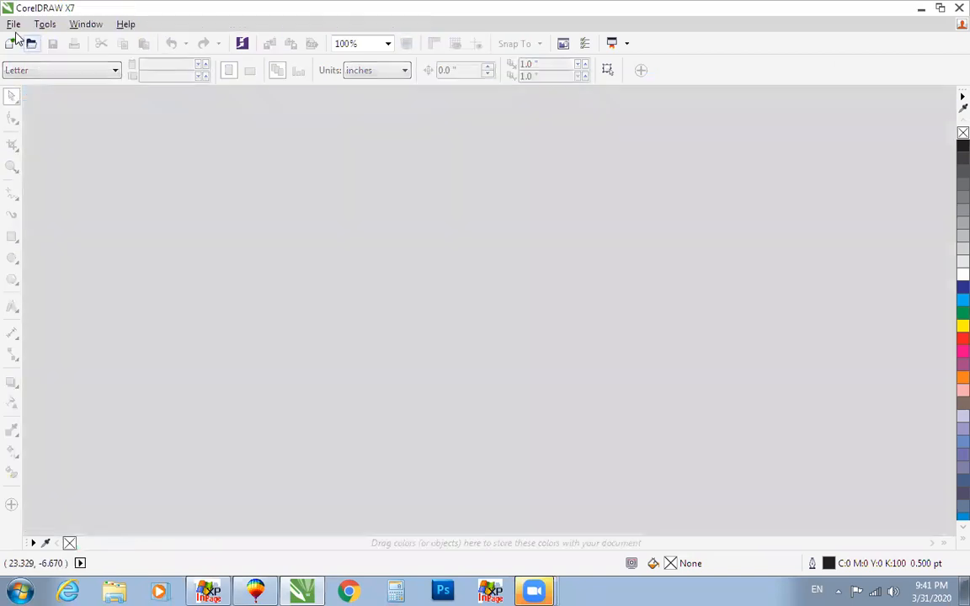
Step: Create a new blank Letter document and draw a rectangle about 5.736 by 3.482 inches, centred on the page
{"action": "left_click", "coordinate": [14, 23]}
{"action": "key", "text": "ctrl+n"}
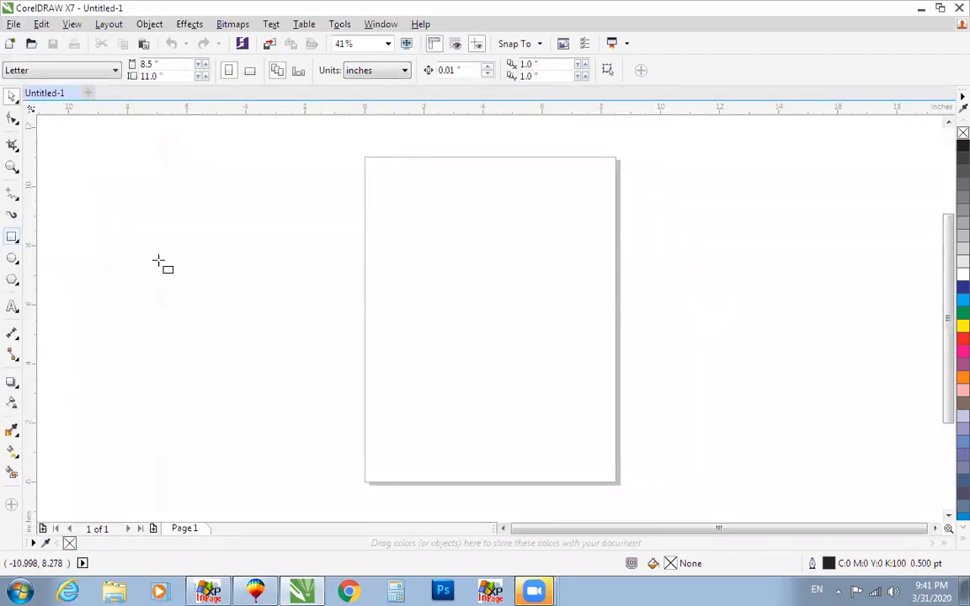
{"action": "left_click_drag", "start_coordinate": [387, 250], "coordinate": [553, 351]}
{"action": "key", "text": "p"}
Step: Scale a copy of the rectangle down into a bottom strip, replacing the first attempt with one about 0.96 inch high
{"action": "left_click_drag", "start_coordinate": [489, 262], "coordinate": [490, 338]}
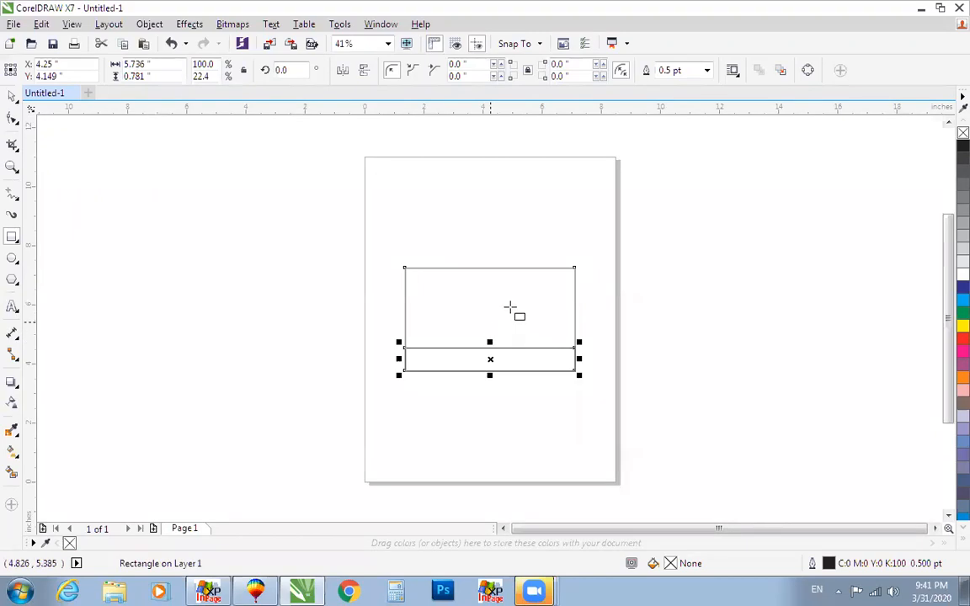
{"action": "key", "text": "Delete"}
{"action": "key", "text": "space"}
{"action": "left_click", "coordinate": [491, 266]}
{"action": "left_click_drag", "start_coordinate": [489, 262], "coordinate": [489, 336]}
{"action": "key", "text": "z"}
{"action": "right_click", "coordinate": [593, 302]}
{"action": "left_click", "coordinate": [593, 301]}
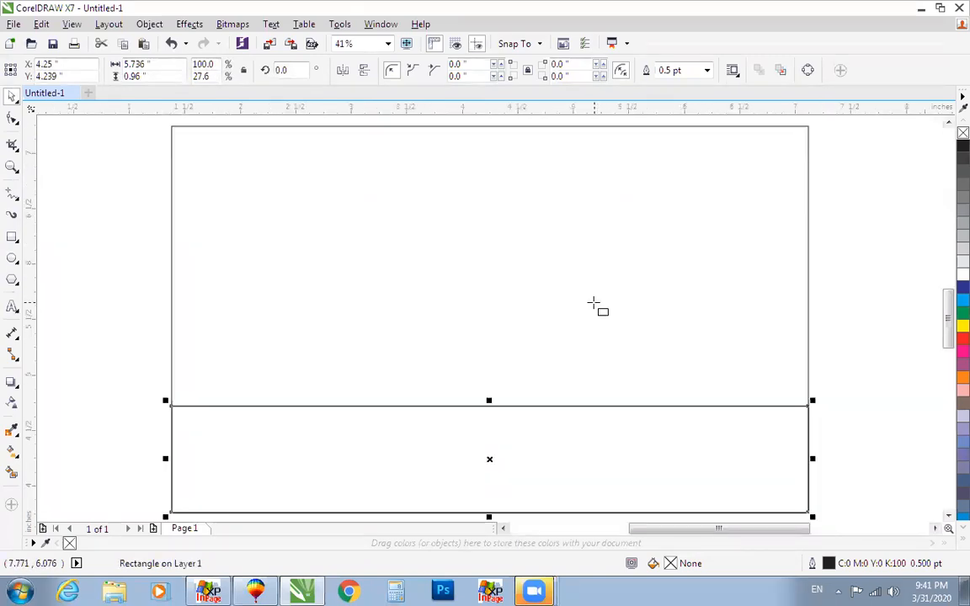
{"action": "key", "text": "space"}
{"action": "scroll", "coordinate": [715, 306], "scroll_direction": "down", "scroll_amount": 2}
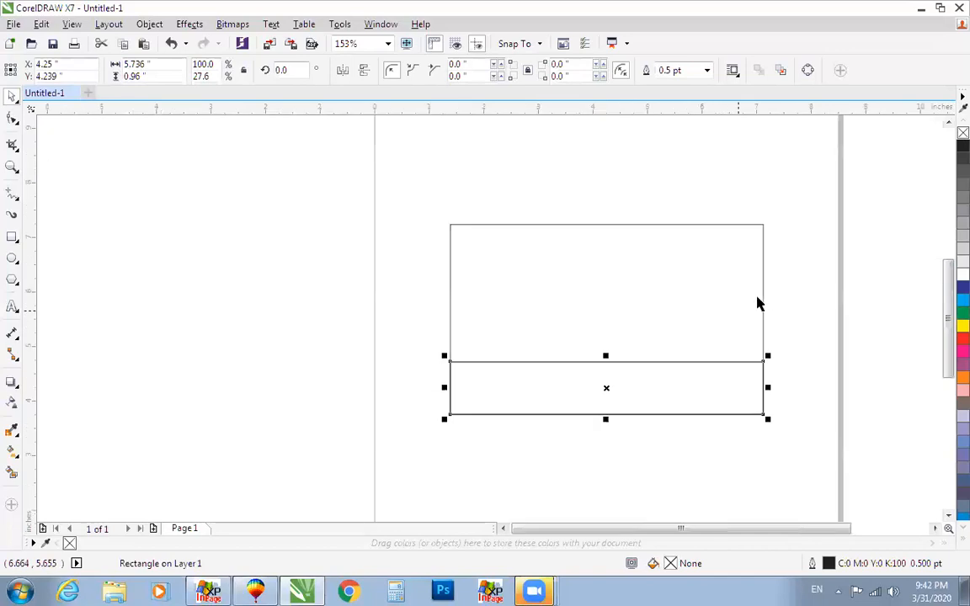
Step: Fill the large rectangle with cyan
{"action": "key", "text": "Escape"}
{"action": "left_click", "coordinate": [763, 300]}
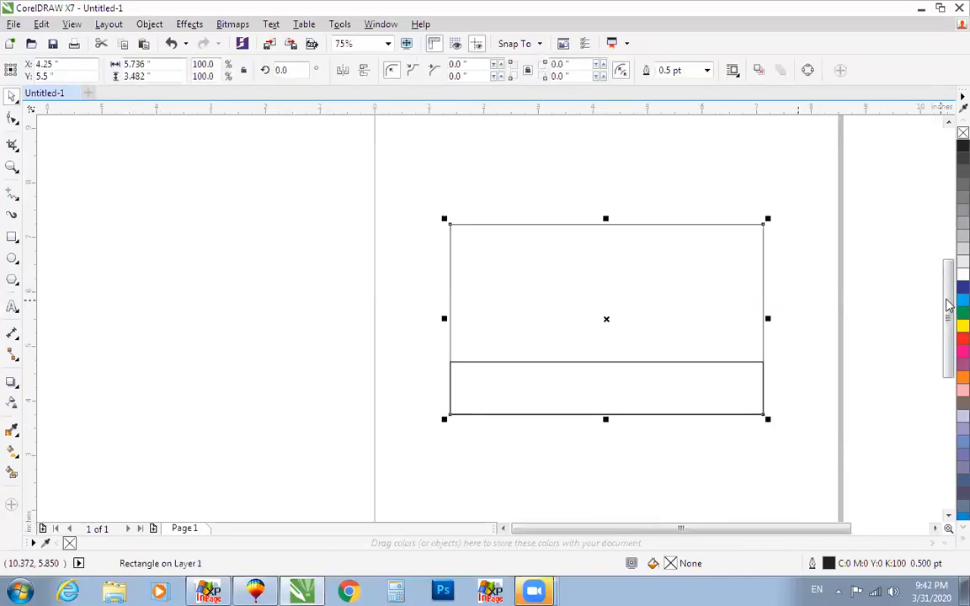
{"action": "left_click", "coordinate": [962, 299]}
Step: Fill the bottom strip with red and remove its outline
{"action": "left_click_drag", "start_coordinate": [856, 345], "coordinate": [390, 450]}
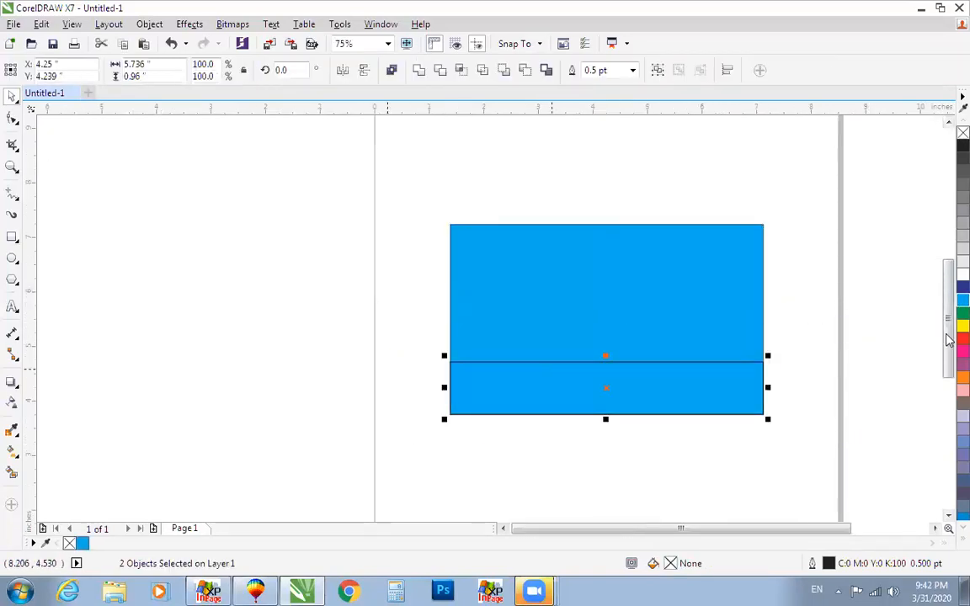
{"action": "left_click", "coordinate": [962, 338]}
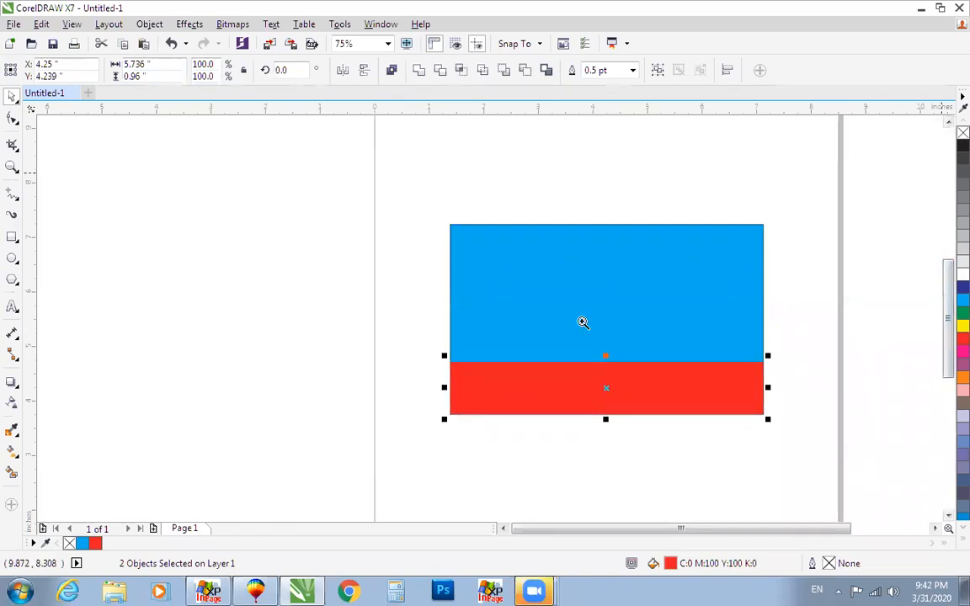
{"action": "scroll", "coordinate": [783, 465], "scroll_direction": "up", "scroll_amount": 3}
{"action": "scroll", "coordinate": [799, 412], "scroll_direction": "down", "scroll_amount": 2}
{"action": "scroll", "coordinate": [815, 368], "scroll_direction": "up", "scroll_amount": 1}
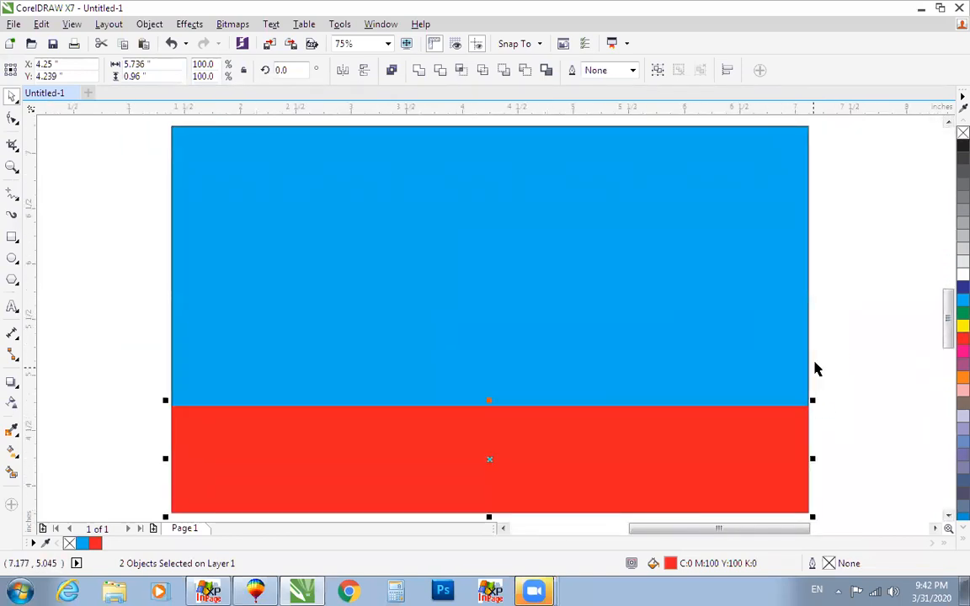
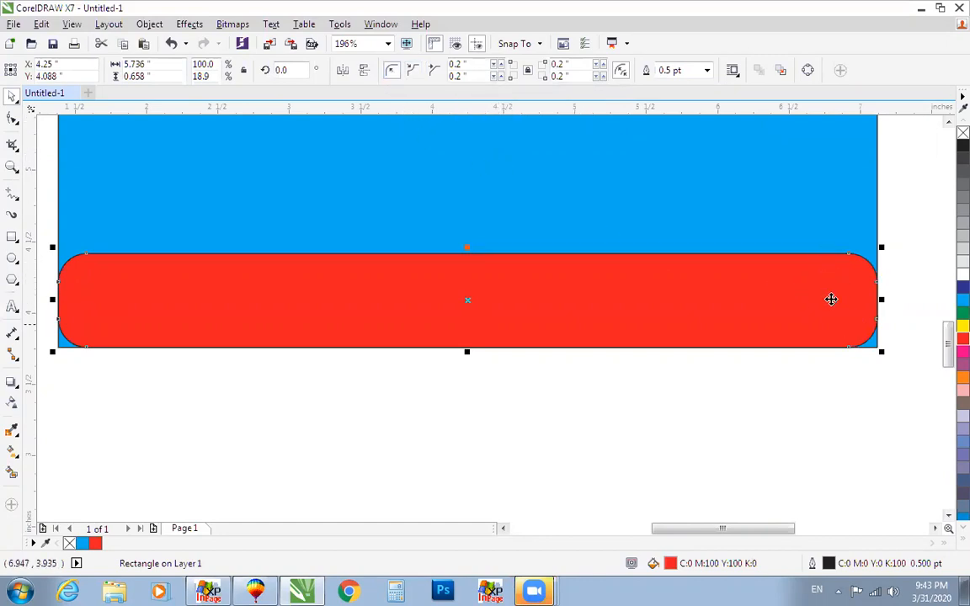
Step: Change the red strip's corners to scalloped and reset their radius to 0 inches
{"action": "left_click", "coordinate": [412, 70]}
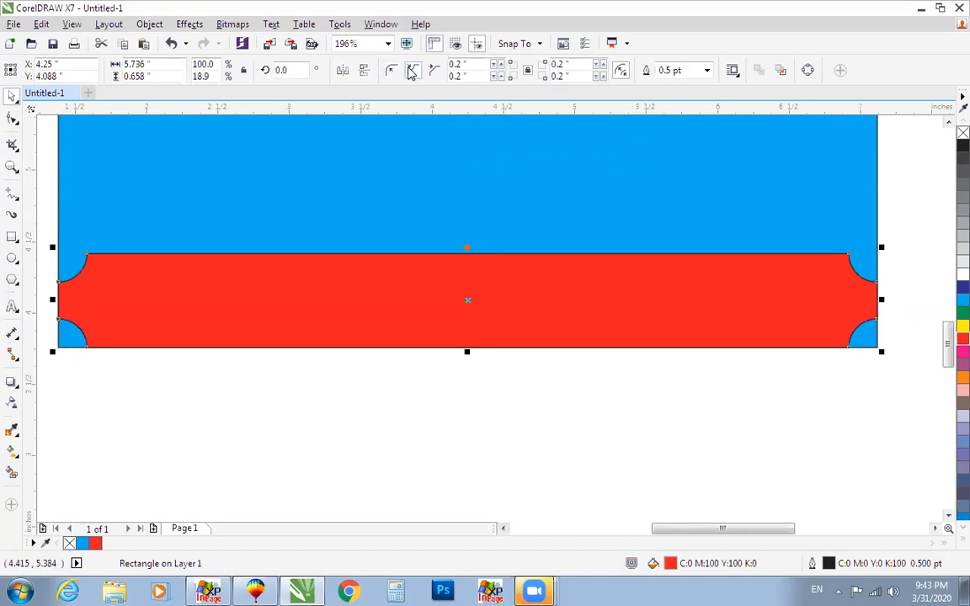
{"action": "double_click", "coordinate": [484, 66]}
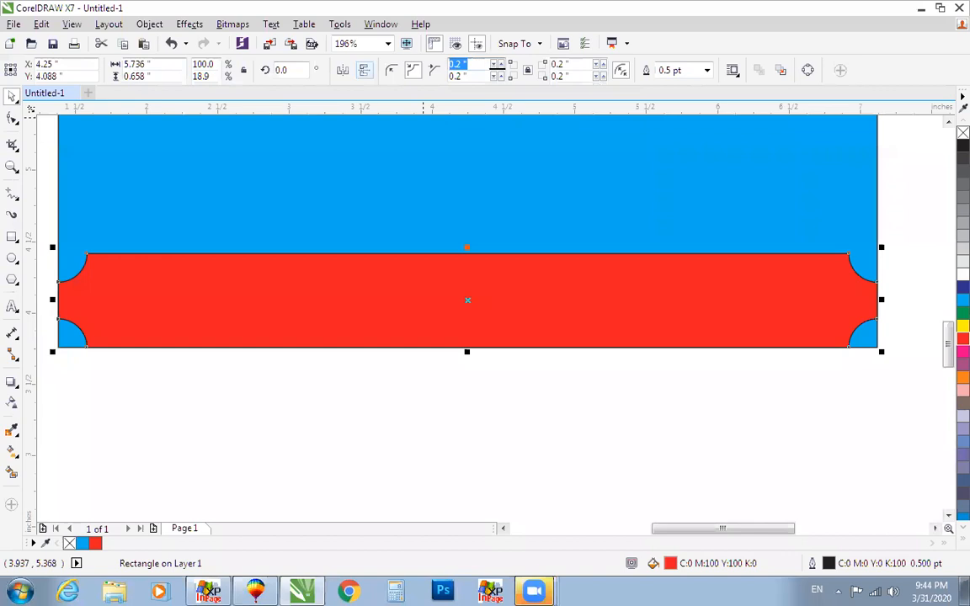
{"action": "type", "text": "0"}
{"action": "key", "text": "Return"}
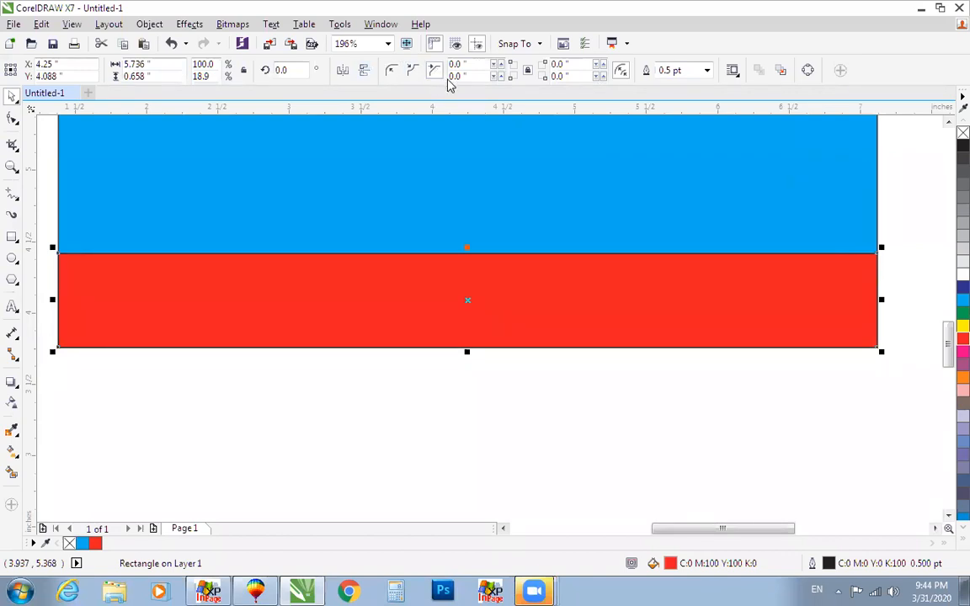
Step: Apply a 5-inch chamfer to all four corners of the red strip
{"action": "key", "text": "BackSpace"}
{"action": "key", "text": "BackSpace"}
{"action": "key", "text": "BackSpace"}
{"action": "key", "text": "BackSpace"}
{"action": "key", "text": "BackSpace"}
{"action": "key", "text": "Return"}
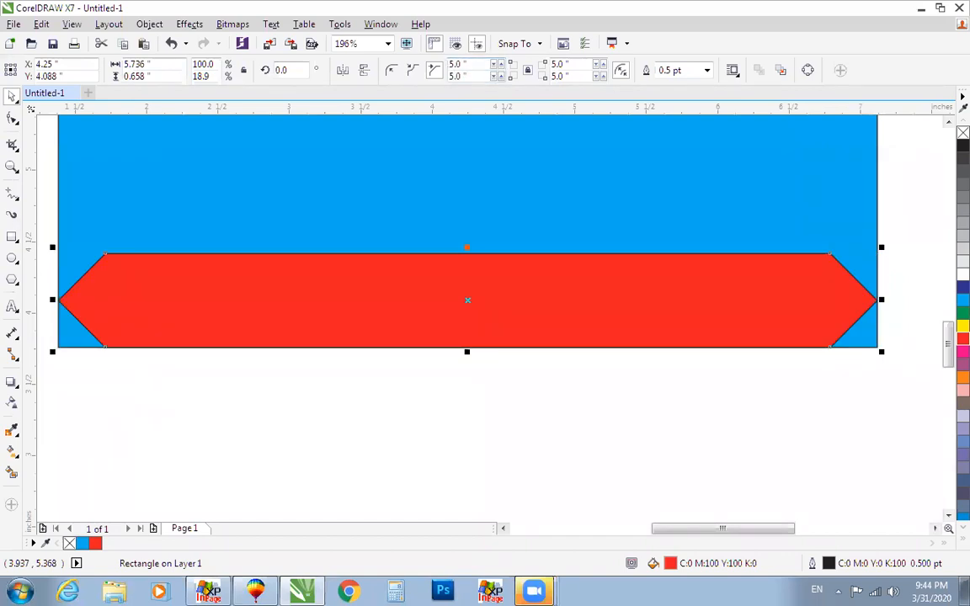
Step: Change the strip's chamfered corners to scalloped and after that to round
{"action": "left_click", "coordinate": [412, 71]}
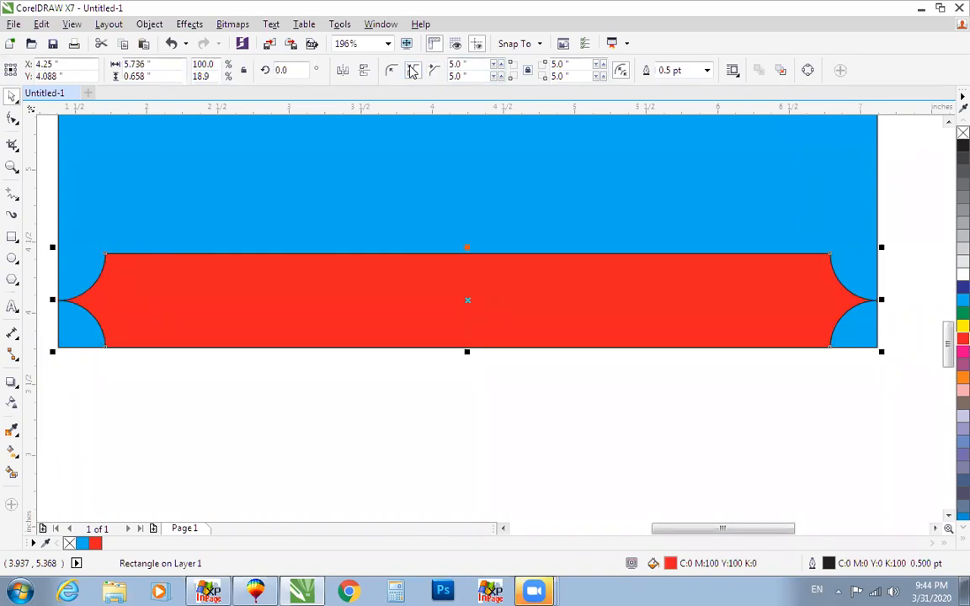
{"action": "left_click", "coordinate": [389, 73]}
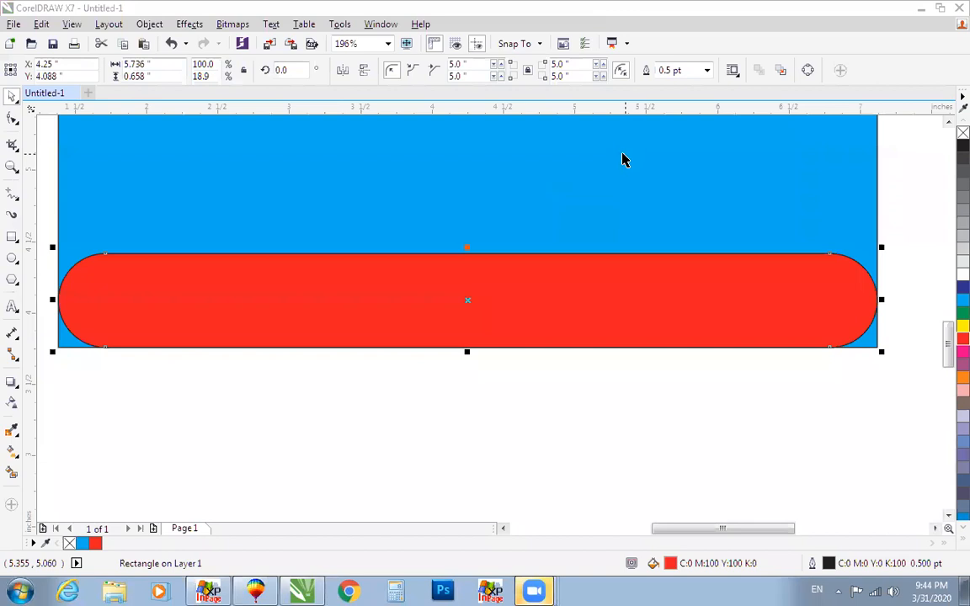
{"action": "left_click", "coordinate": [784, 255]}
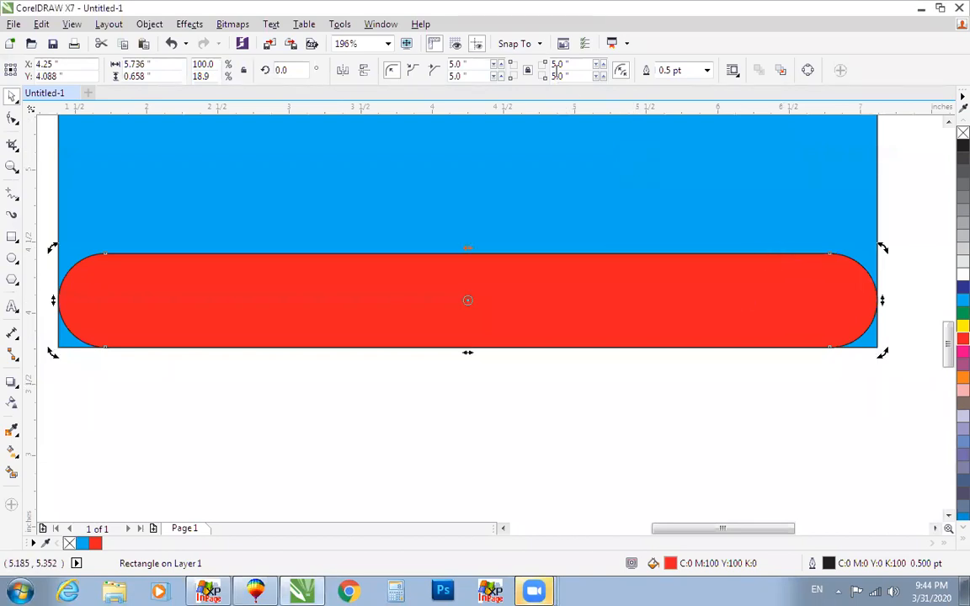
Step: Set the corner radius of the red strip back to 0 inches and deselect it
{"action": "double_click", "coordinate": [455, 64]}
{"action": "type", "text": "0"}
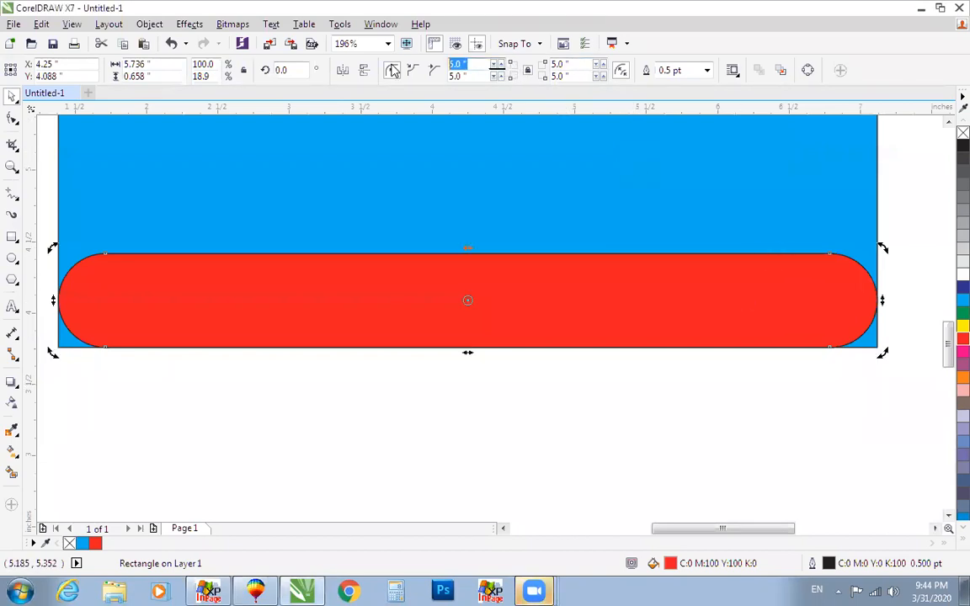
{"action": "key", "text": "Return"}
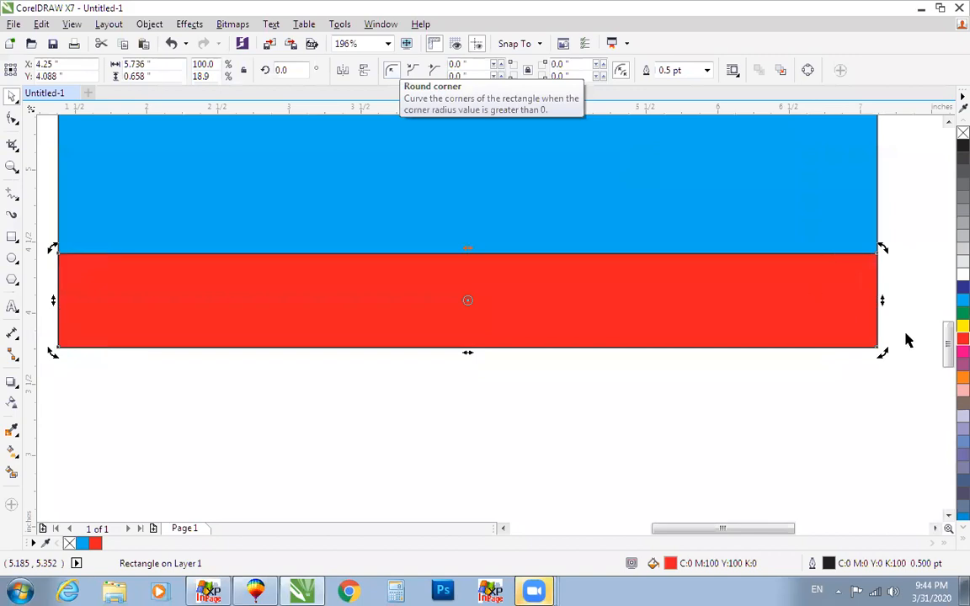
{"action": "left_click", "coordinate": [674, 353]}
{"action": "scroll", "coordinate": [669, 341], "scroll_direction": "down", "scroll_amount": 3}
{"action": "scroll", "coordinate": [712, 219], "scroll_direction": "up", "scroll_amount": 2}
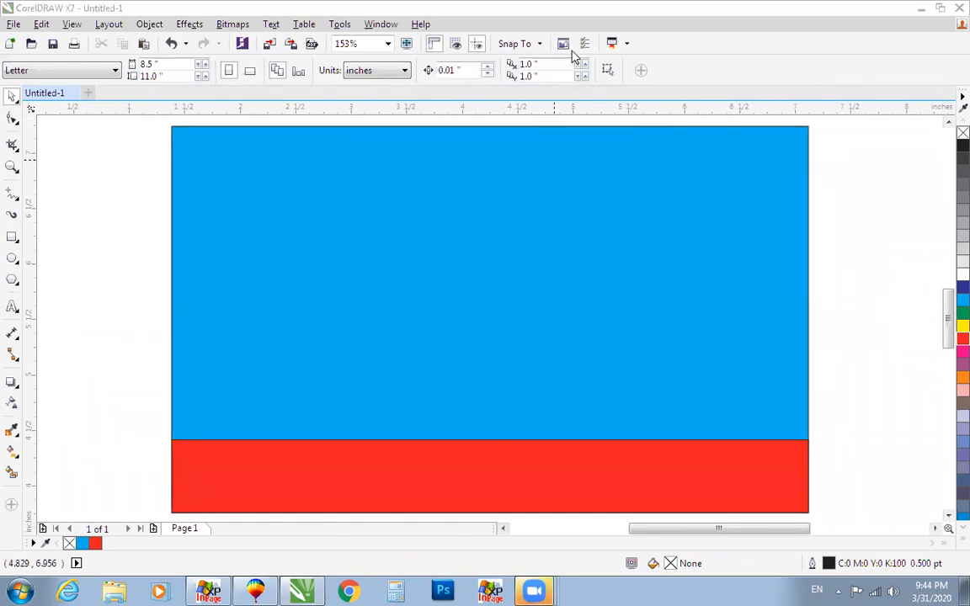
Step: Try rounding all four corners of the red strip with a 5-inch radius, and undo it
{"action": "key", "text": "Tab"}
{"action": "type", "text": "5"}
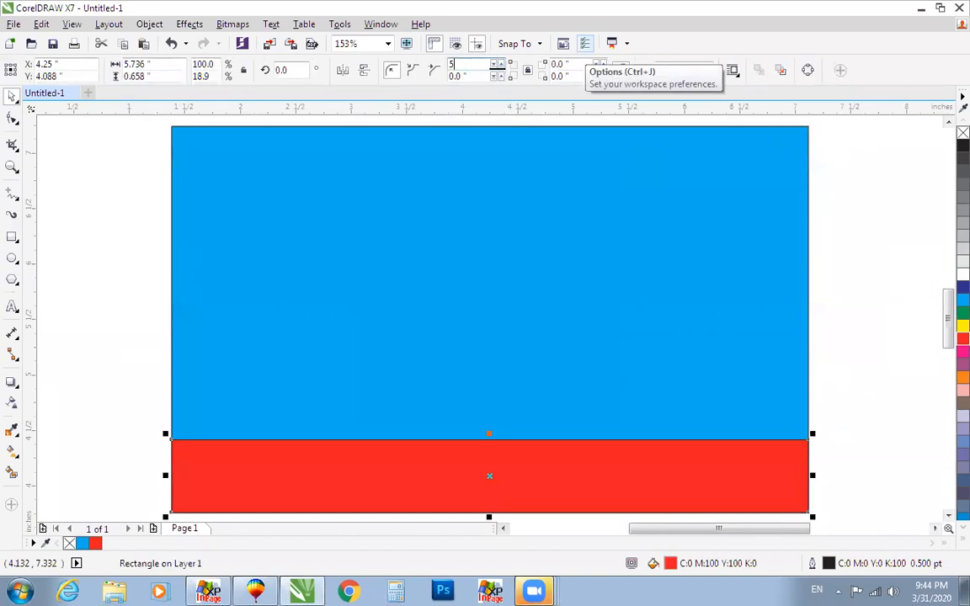
{"action": "key", "text": "Return"}
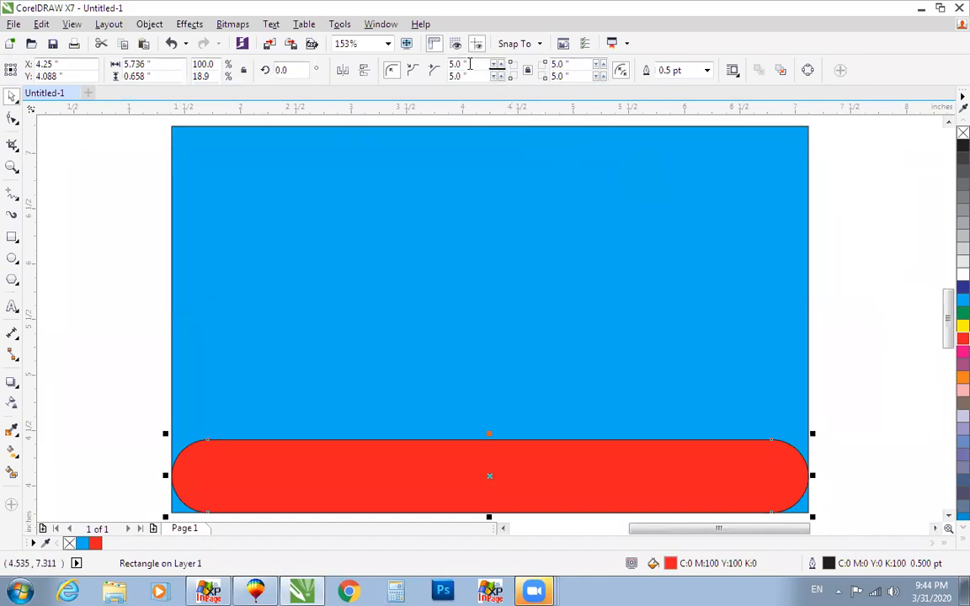
{"action": "key", "text": "ctrl+z"}
{"action": "key", "text": "ctrl+z"}
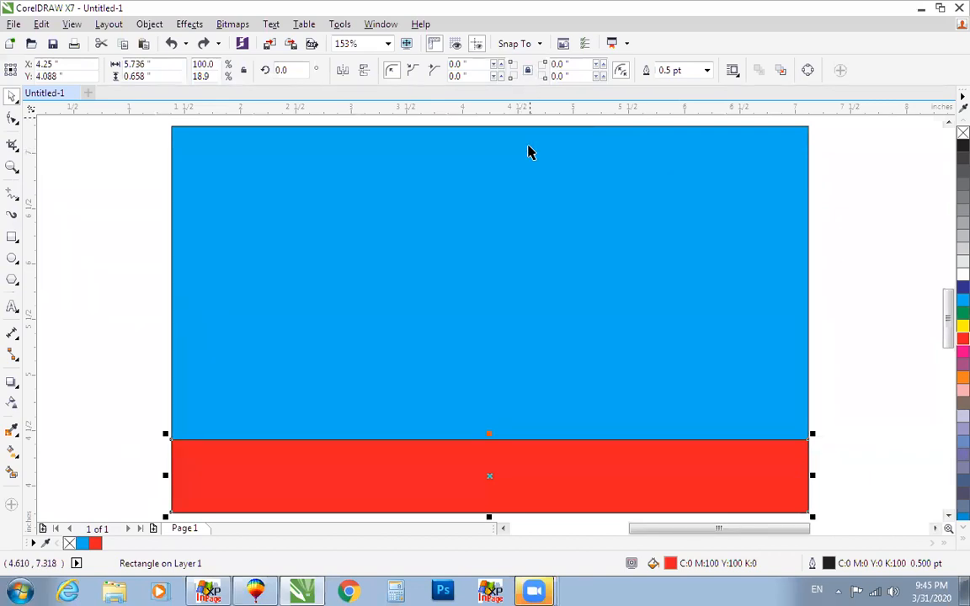
Step: Round only the top-left and bottom-right corners of the red strip with a 5-inch radius
{"action": "left_click", "coordinate": [459, 64]}
{"action": "type", "text": "5"}
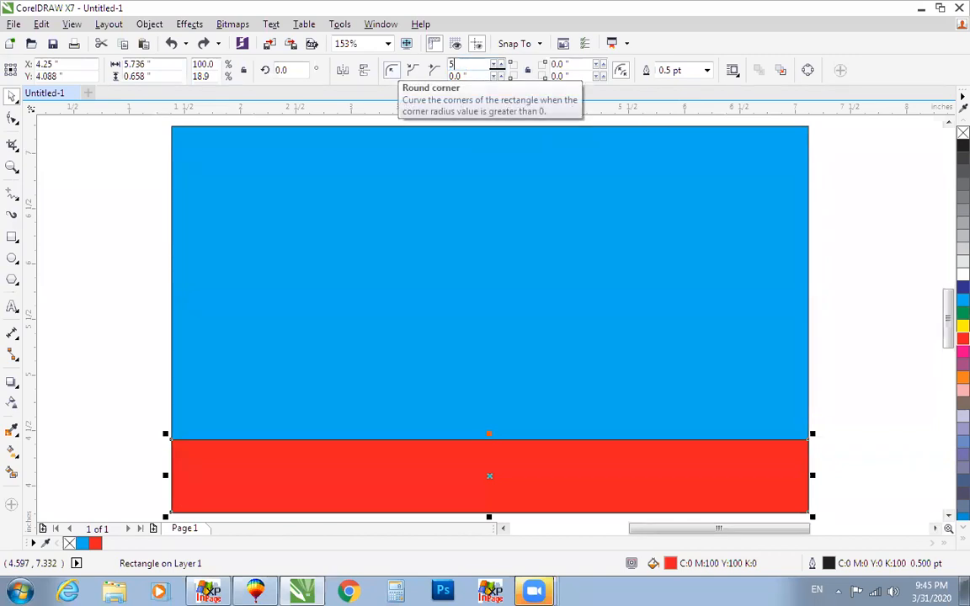
{"action": "key", "text": "Return"}
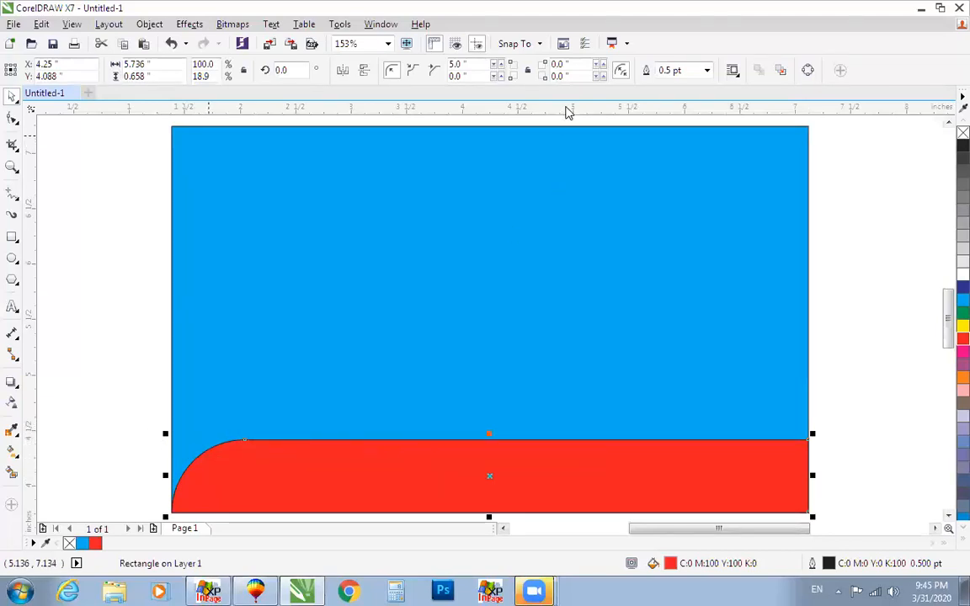
{"action": "double_click", "coordinate": [555, 76]}
{"action": "type", "text": "5"}
{"action": "key", "text": "Return"}
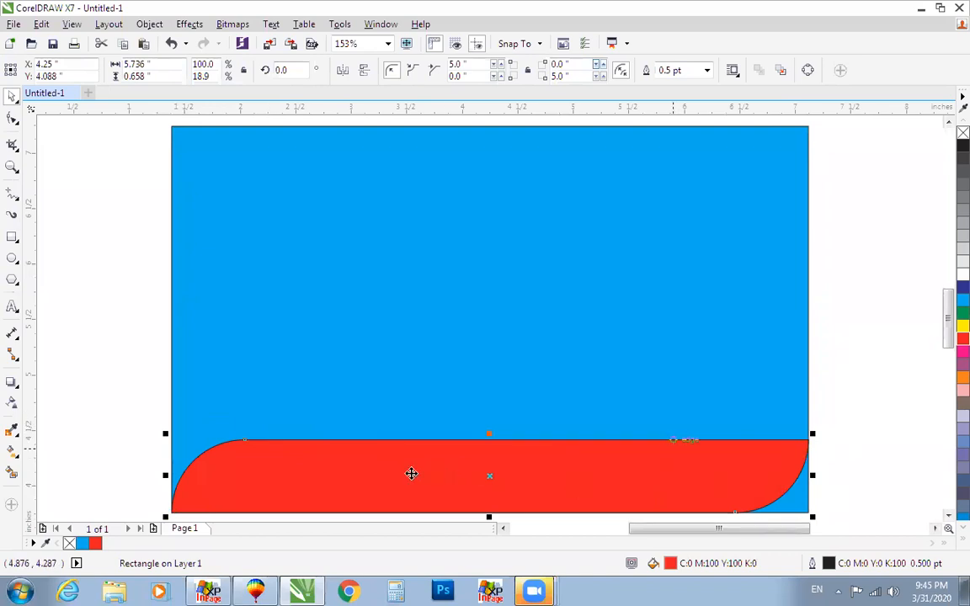
Step: Try the scalloped and chamfered corner styles on the red strip, leaving it chamfered
{"action": "left_click", "coordinate": [413, 71]}
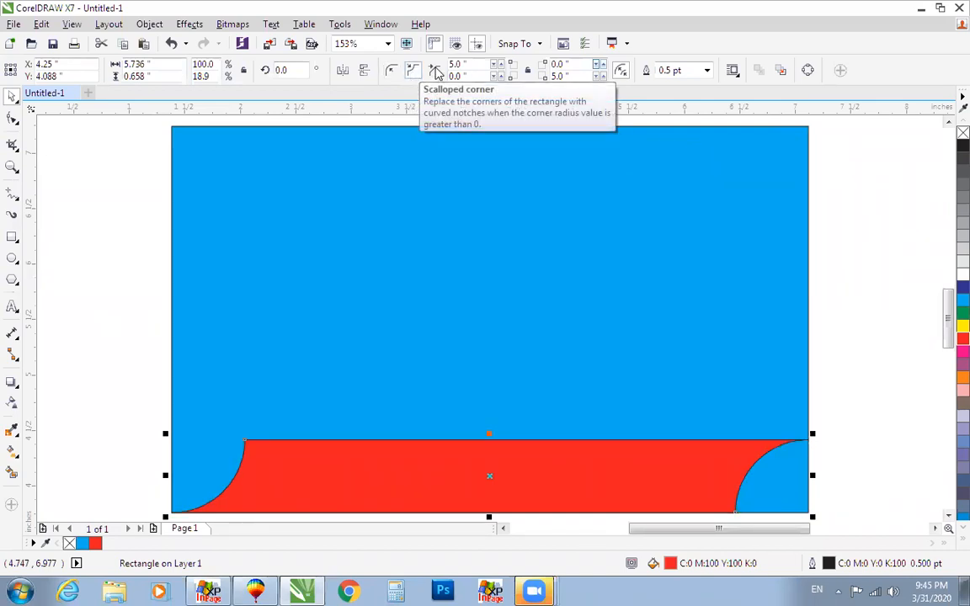
{"action": "left_click", "coordinate": [435, 71]}
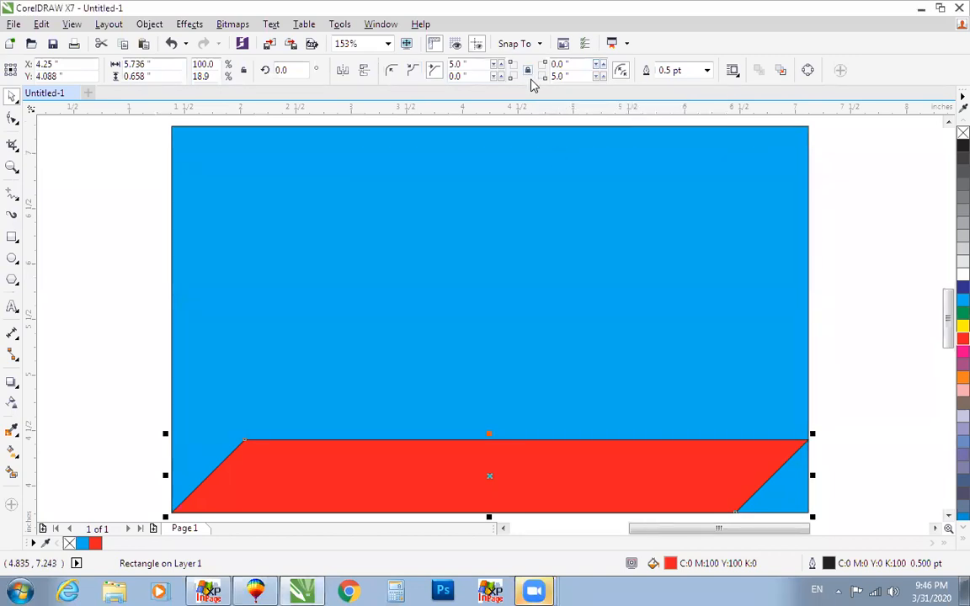
{"action": "left_click", "coordinate": [411, 72]}
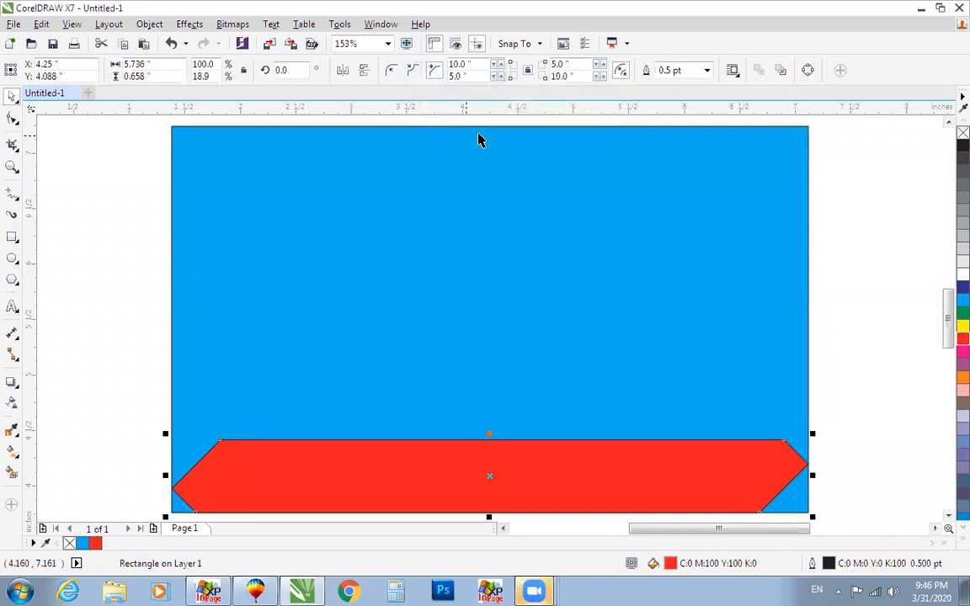
Step: Undo the corner style and corner radius changes on the red strip until its corners are square
{"action": "left_click", "coordinate": [579, 74]}
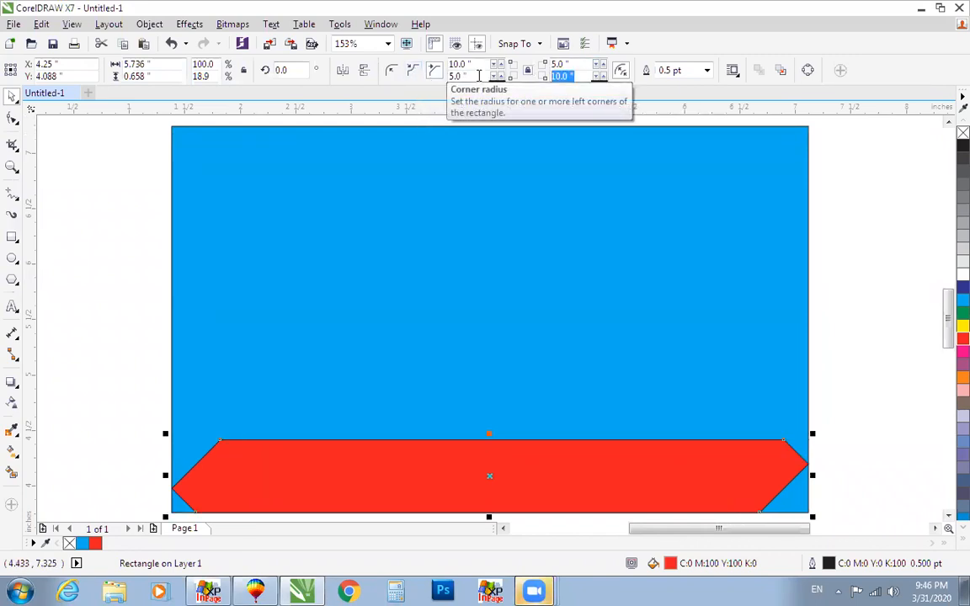
{"action": "key", "text": "ctrl+z"}
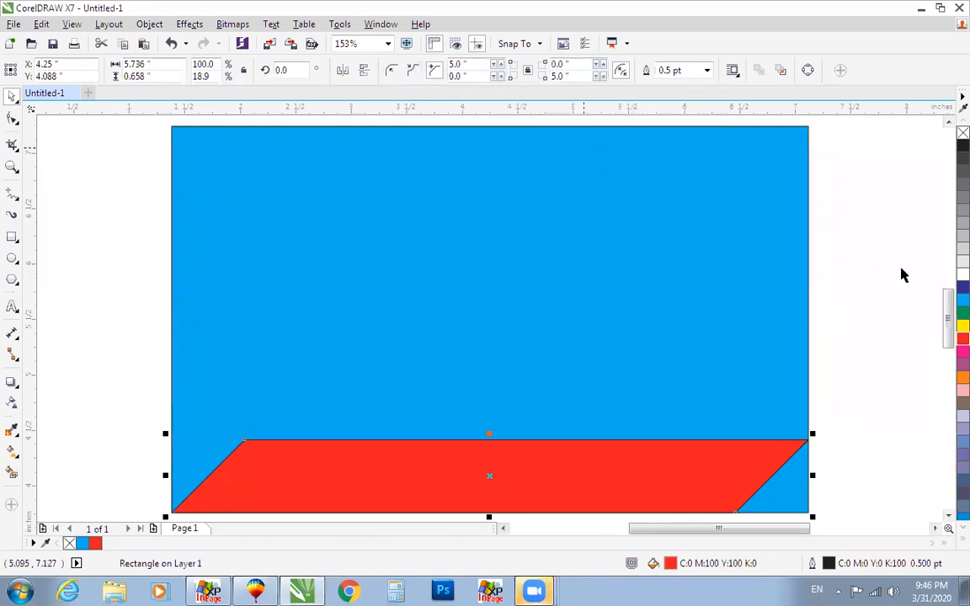
{"action": "key", "text": "ctrl+z"}
{"action": "key", "text": "ctrl+z"}
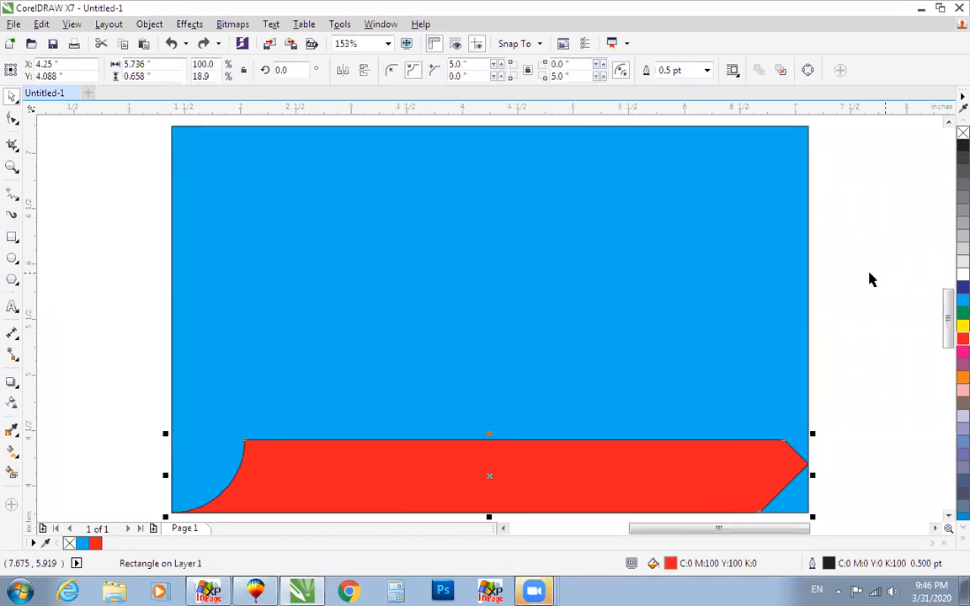
{"action": "key", "text": "ctrl+z"}
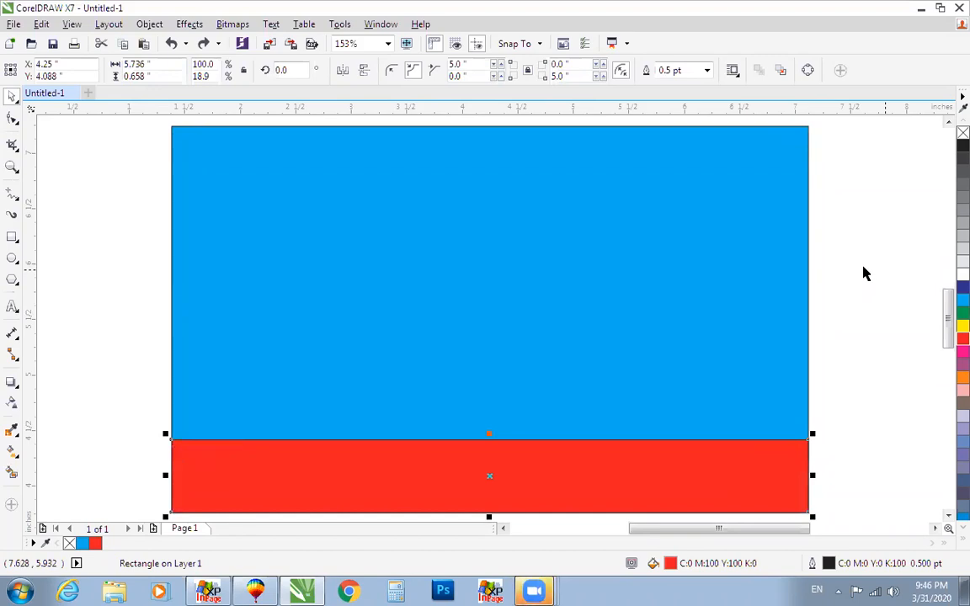
{"action": "key", "text": "ctrl+z"}
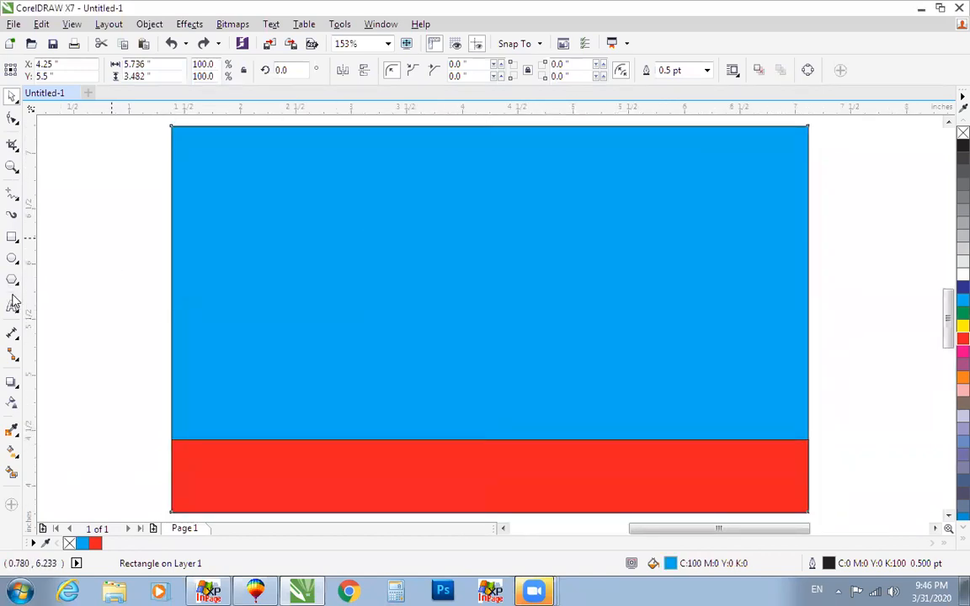
Step: Add the artistic text PRINT MEDIA in 24 pt Arial, starting just outside the blue rectangle's left edge
{"action": "left_click", "coordinate": [12, 307]}
{"action": "left_click", "coordinate": [90, 304]}
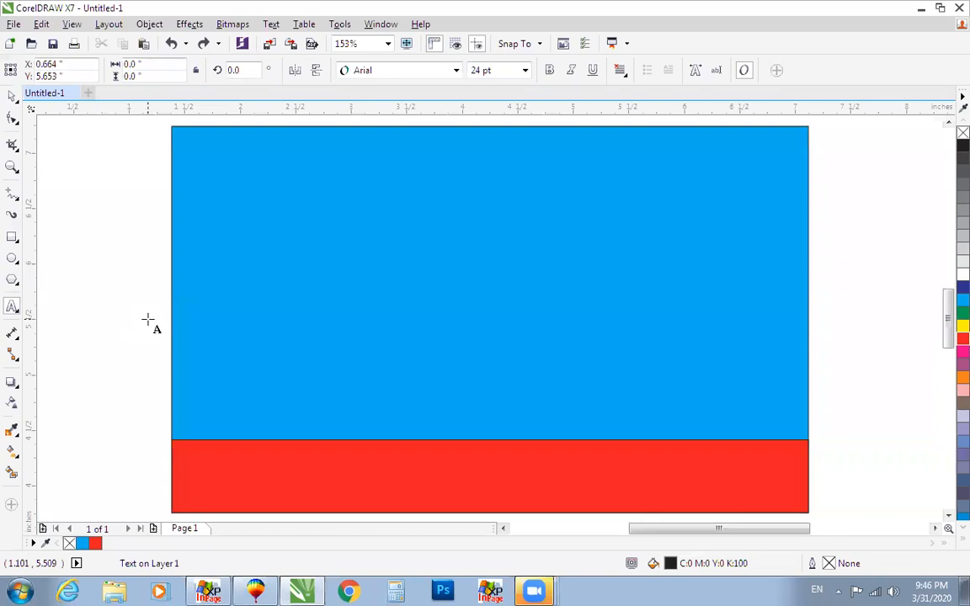
{"action": "type", "text": "PRINT "}
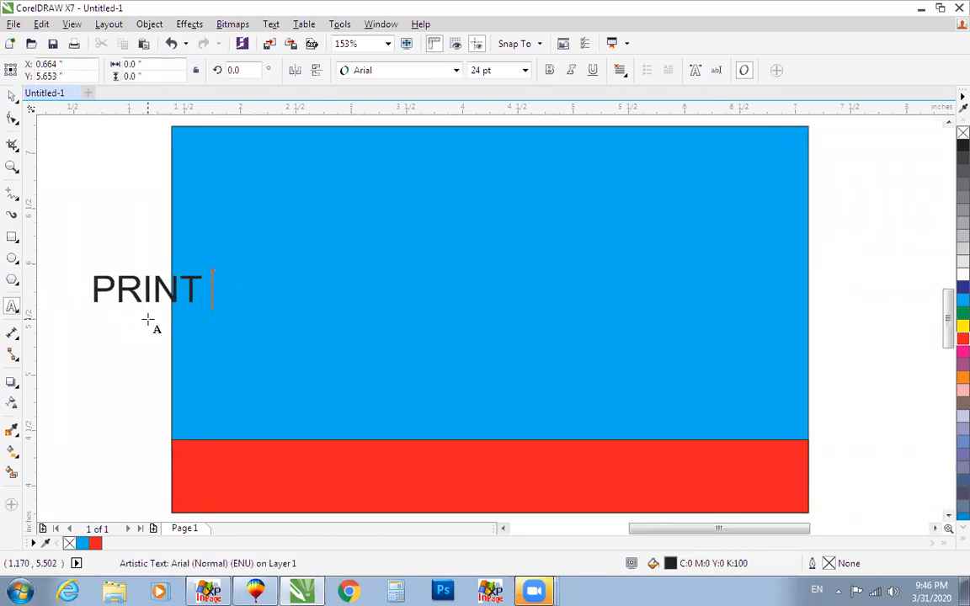
{"action": "type", "text": "MEDIA"}
{"action": "key", "text": "ctrl+space"}
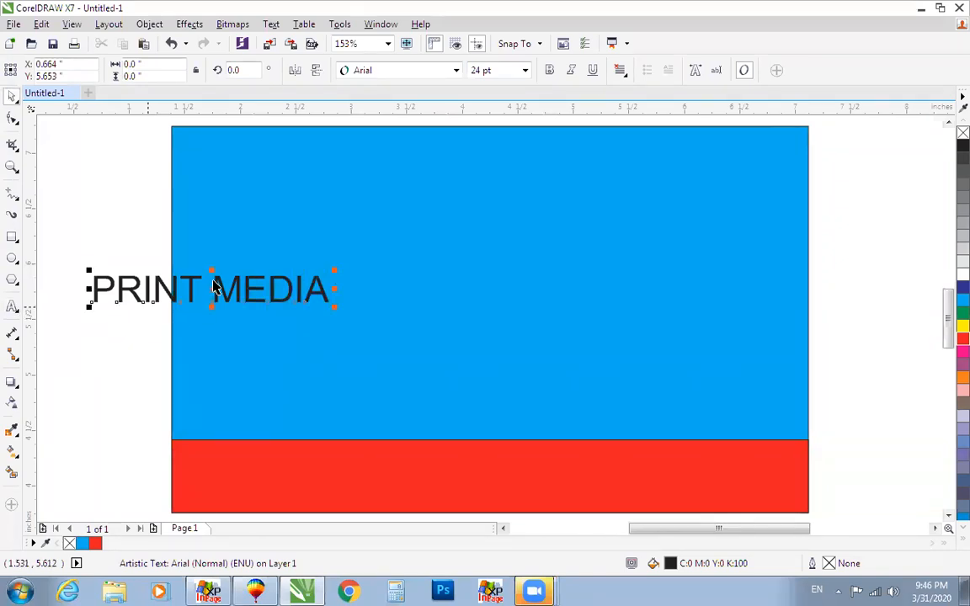
Step: Try the PRINT MEDIA text at several positions on the card, and place it outside the card's upper left edge
{"action": "left_click_drag", "start_coordinate": [216, 286], "coordinate": [294, 188]}
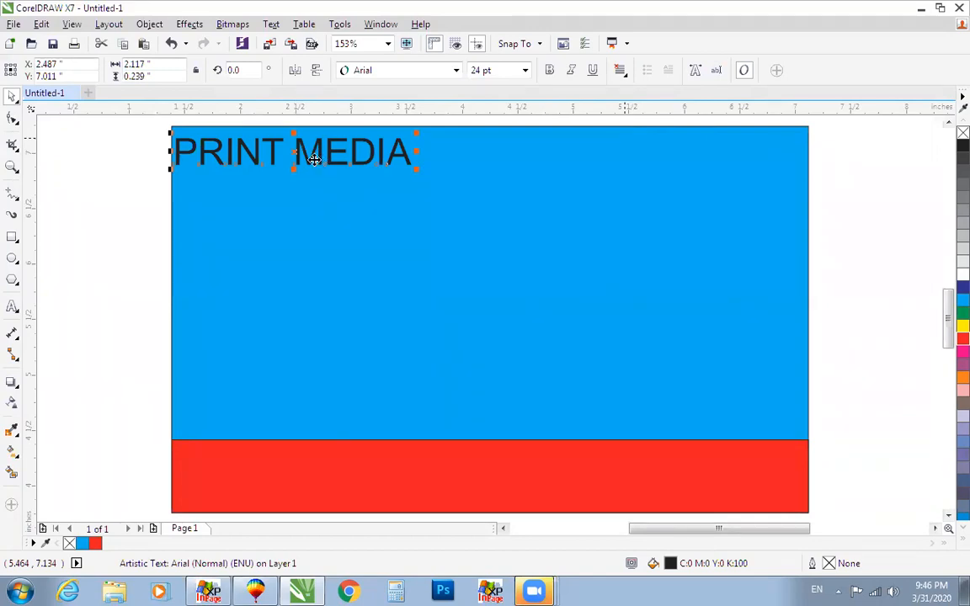
{"action": "left_click_drag", "start_coordinate": [308, 160], "coordinate": [473, 296]}
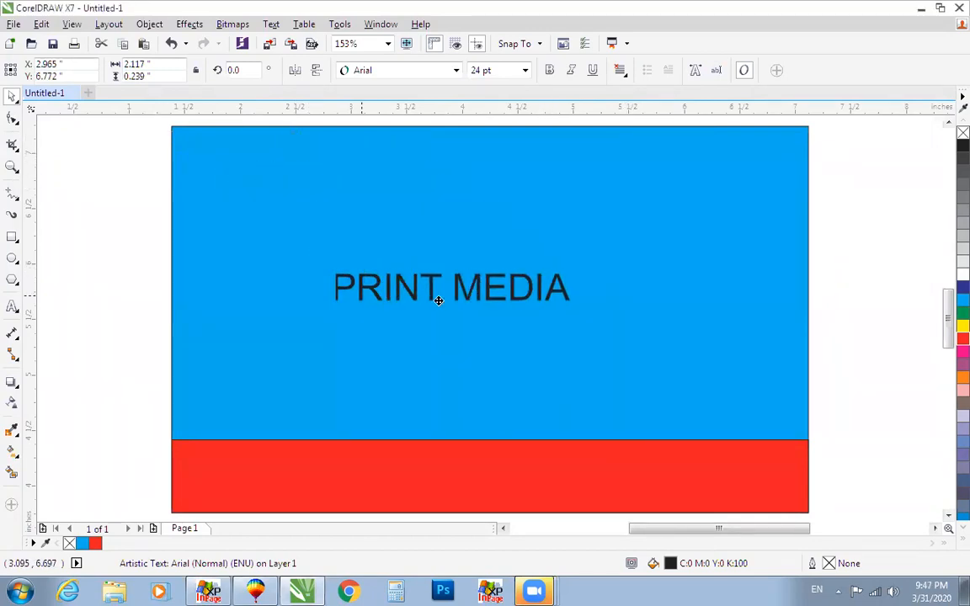
{"action": "left_click_drag", "start_coordinate": [203, 266], "coordinate": [205, 266]}
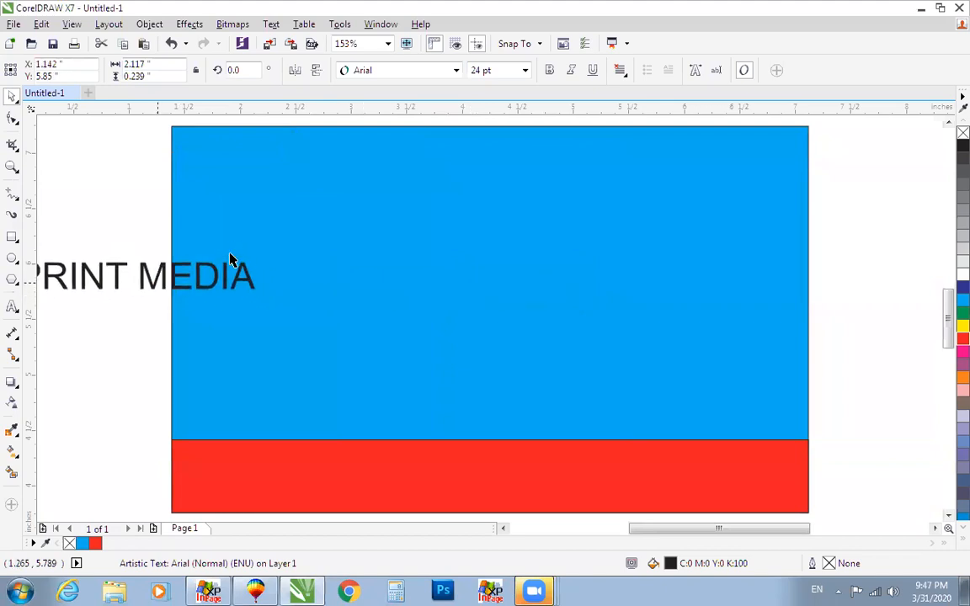
{"action": "scroll", "coordinate": [204, 266], "scroll_direction": "down", "scroll_amount": 3}
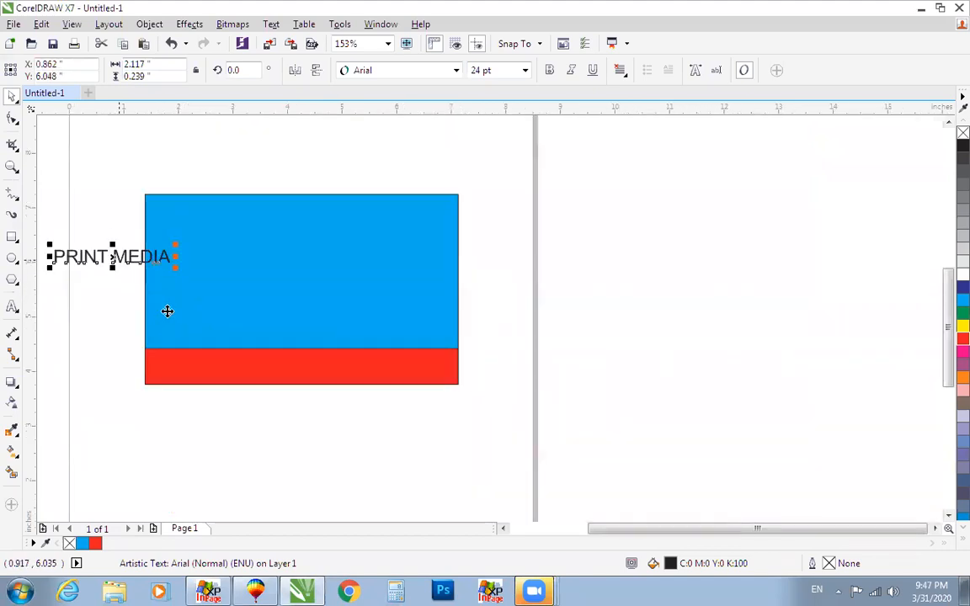
{"action": "scroll", "coordinate": [166, 310], "scroll_direction": "up", "scroll_amount": 3}
{"action": "left_click_drag", "start_coordinate": [166, 211], "coordinate": [110, 169]}
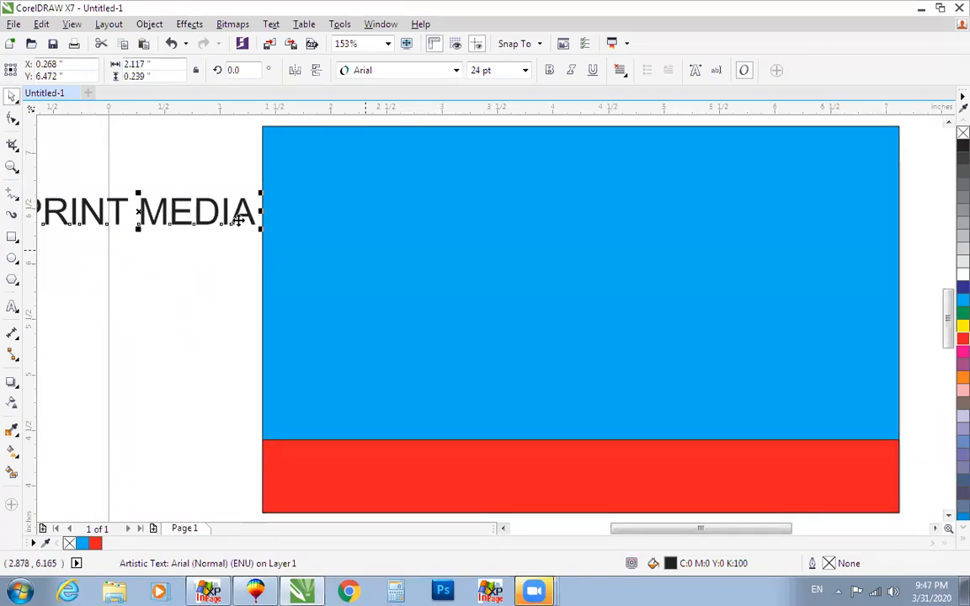
{"action": "key", "text": "F10"}
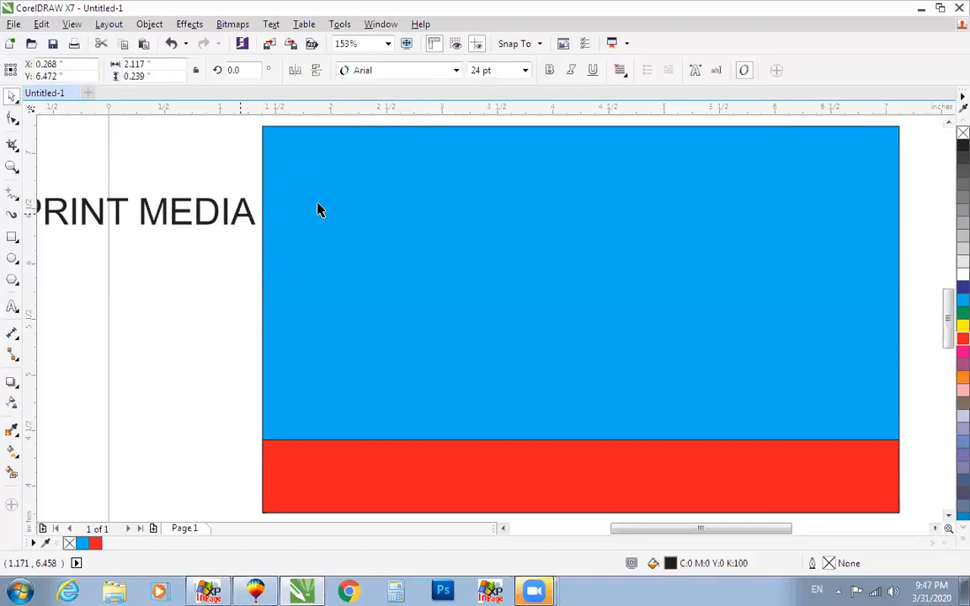
{"action": "key", "text": "ctrl+z"}
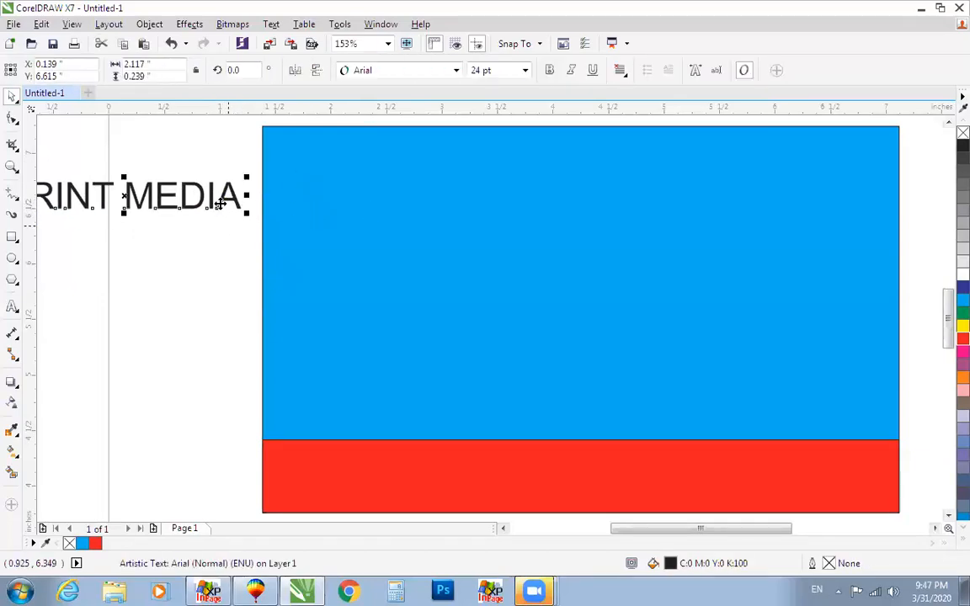
{"action": "key", "text": "Escape"}
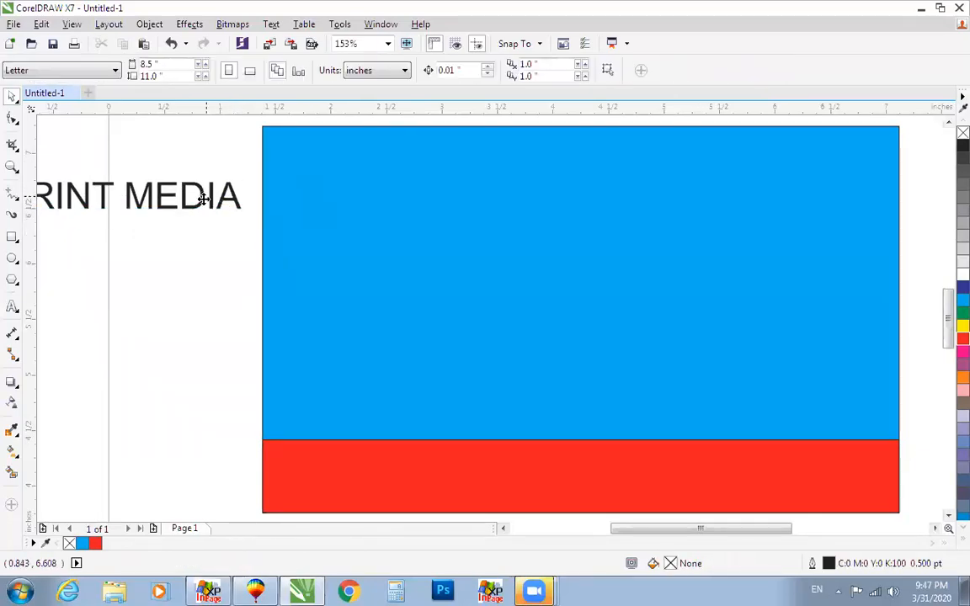
Step: Align the PRINT MEDIA text to the horizontal and vertical centre of the red strip
{"action": "left_click", "coordinate": [203, 197]}
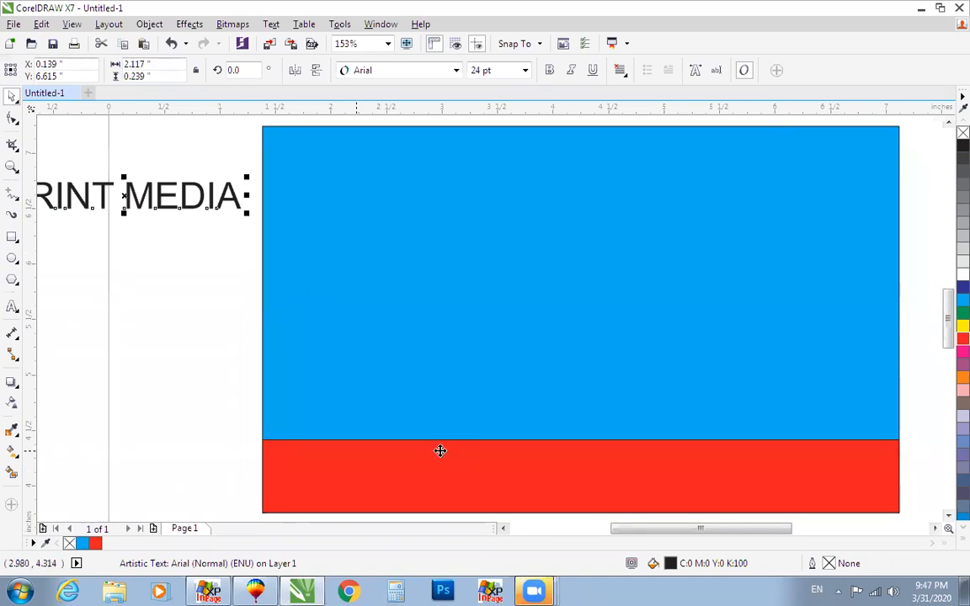
{"action": "left_click", "coordinate": [491, 444], "text": "shift"}
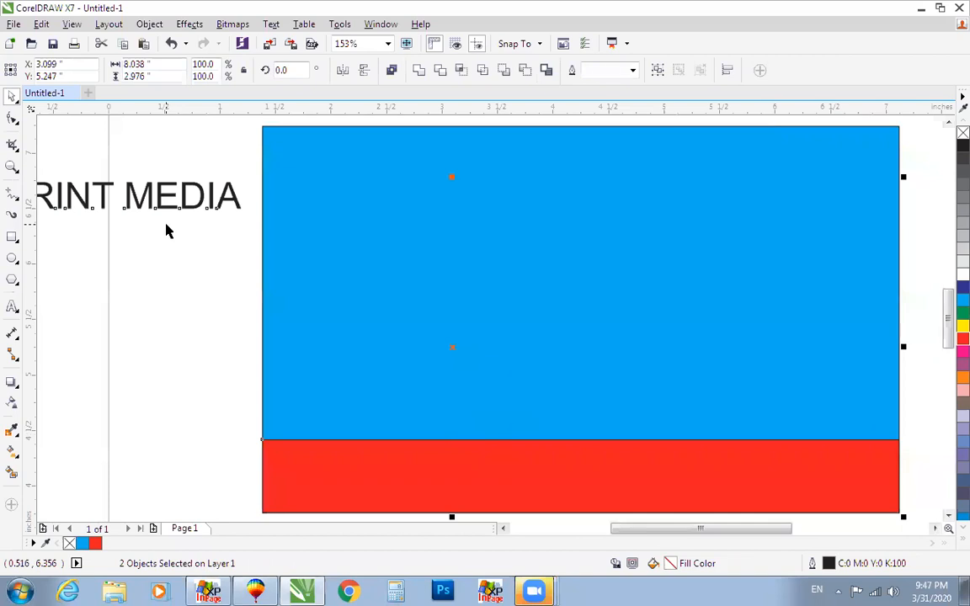
{"action": "left_click_drag", "start_coordinate": [166, 200], "coordinate": [150, 178]}
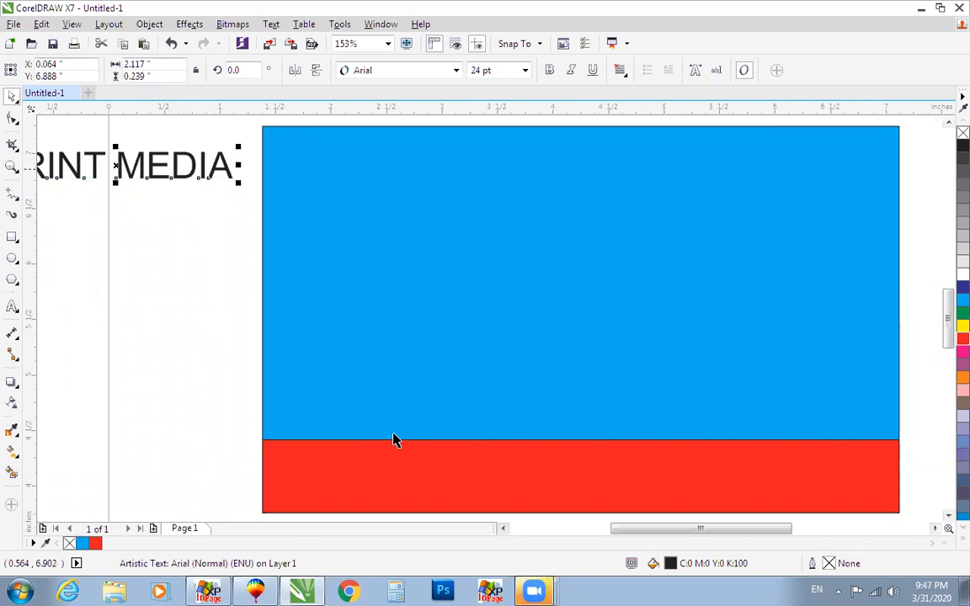
{"action": "left_click", "coordinate": [383, 476]}
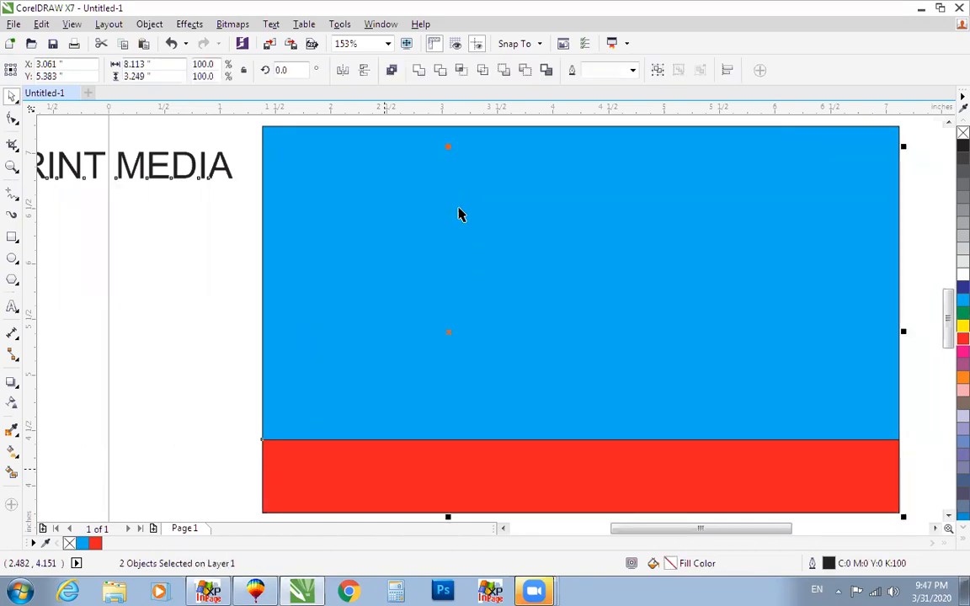
{"action": "key", "text": "F4"}
{"action": "left_click", "coordinate": [163, 178], "text": "shift"}
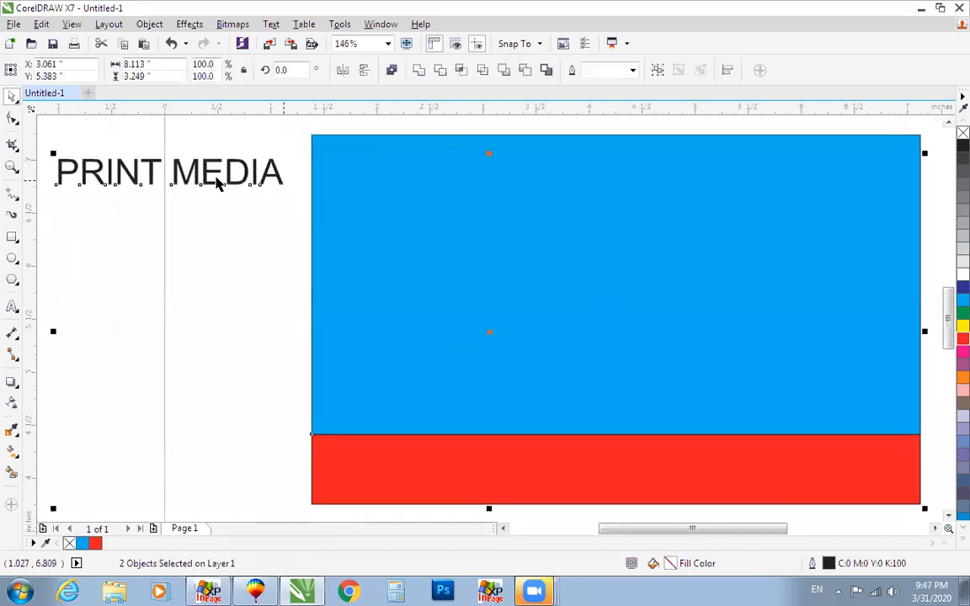
{"action": "scroll", "coordinate": [216, 185], "scroll_direction": "down", "scroll_amount": 2}
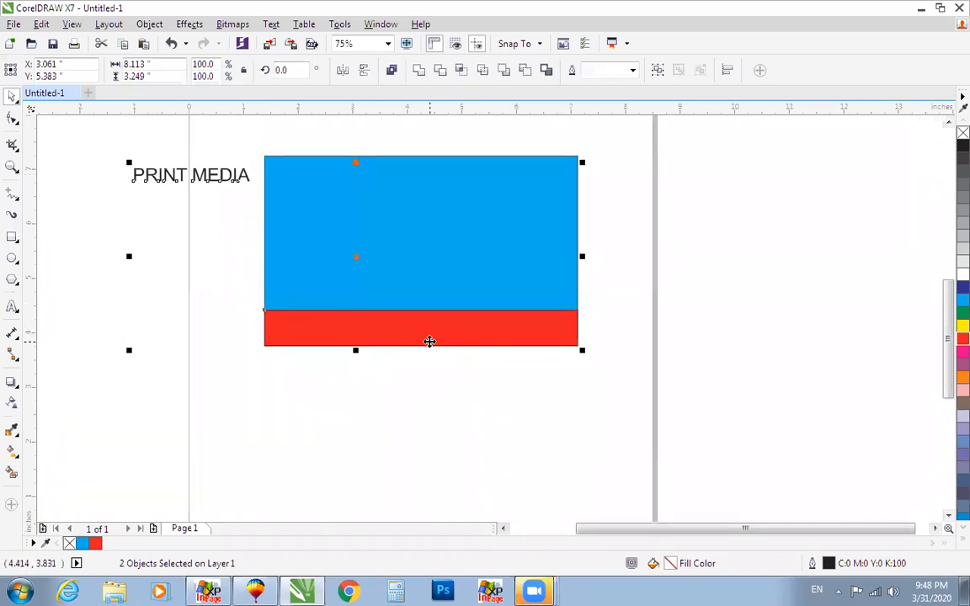
{"action": "key", "text": "c"}
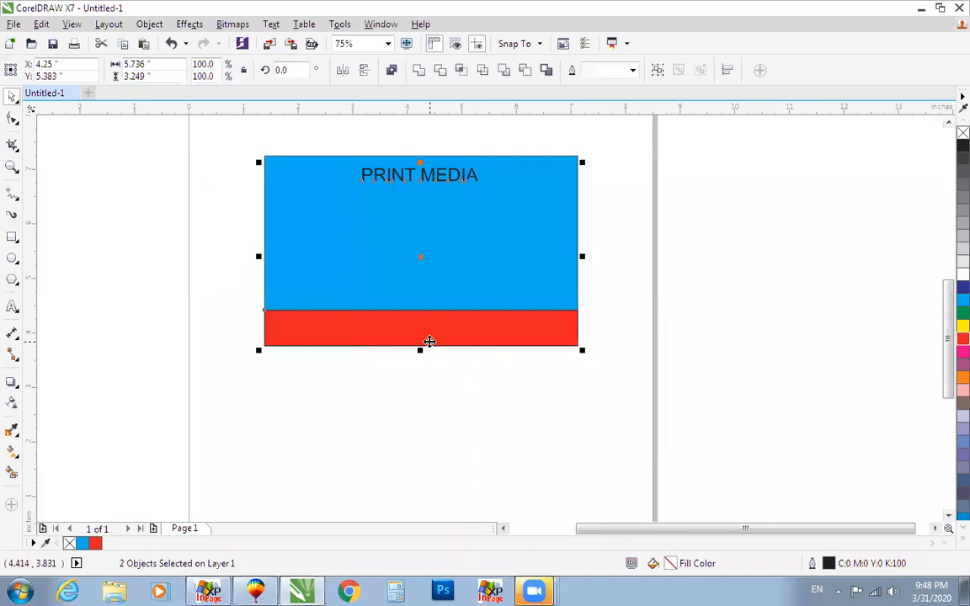
{"action": "key", "text": "e"}
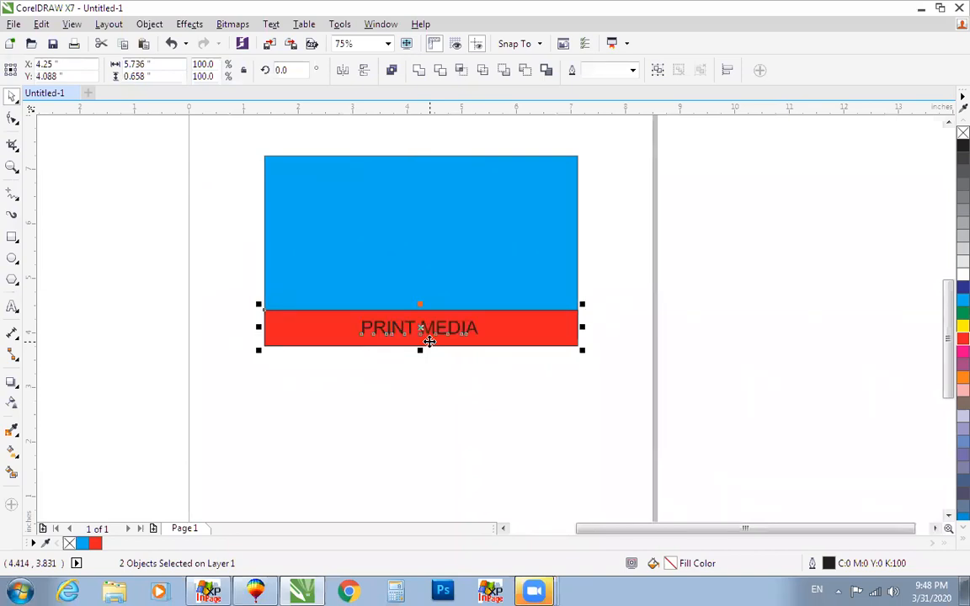
{"action": "scroll", "coordinate": [430, 341], "scroll_direction": "down", "scroll_amount": 2}
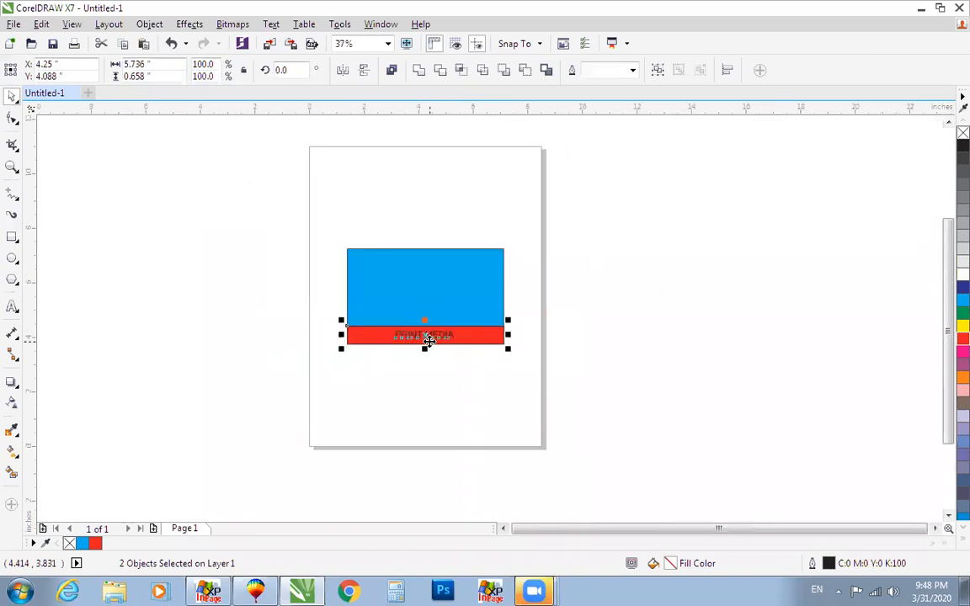
{"action": "key", "text": "F4"}
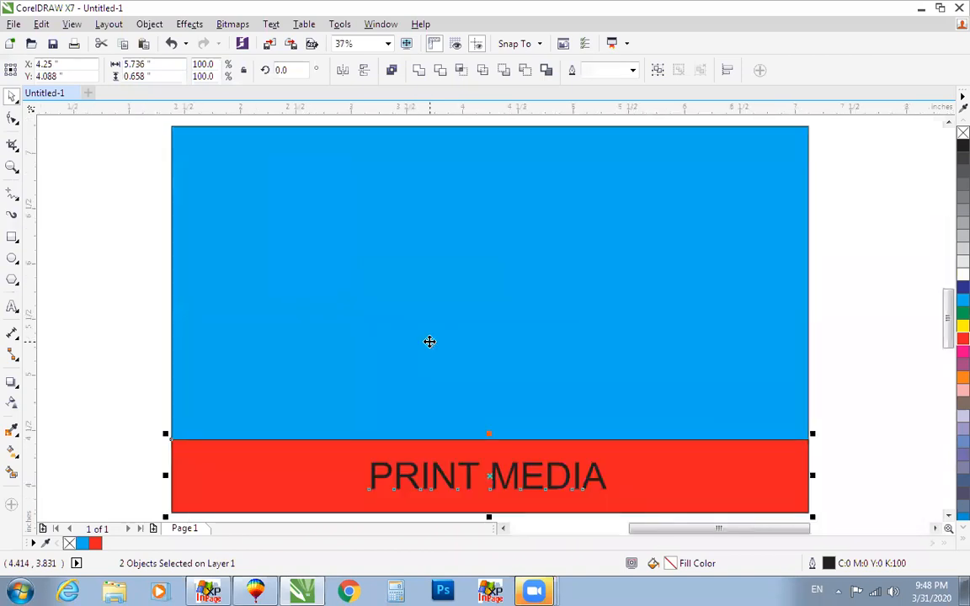
Step: Place a copy of the PRINT MEDIA text outside the page to the right of the card
{"action": "left_click", "coordinate": [898, 400]}
{"action": "left_click_drag", "start_coordinate": [568, 488], "coordinate": [872, 410]}
{"action": "scroll", "coordinate": [547, 480], "scroll_direction": "down", "scroll_amount": 3}
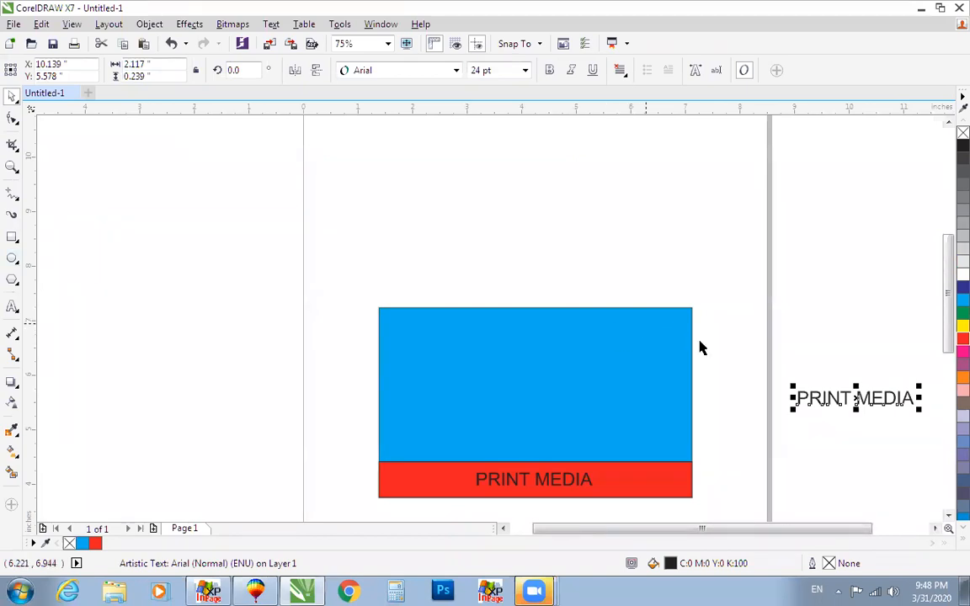
{"action": "key", "text": "Escape"}
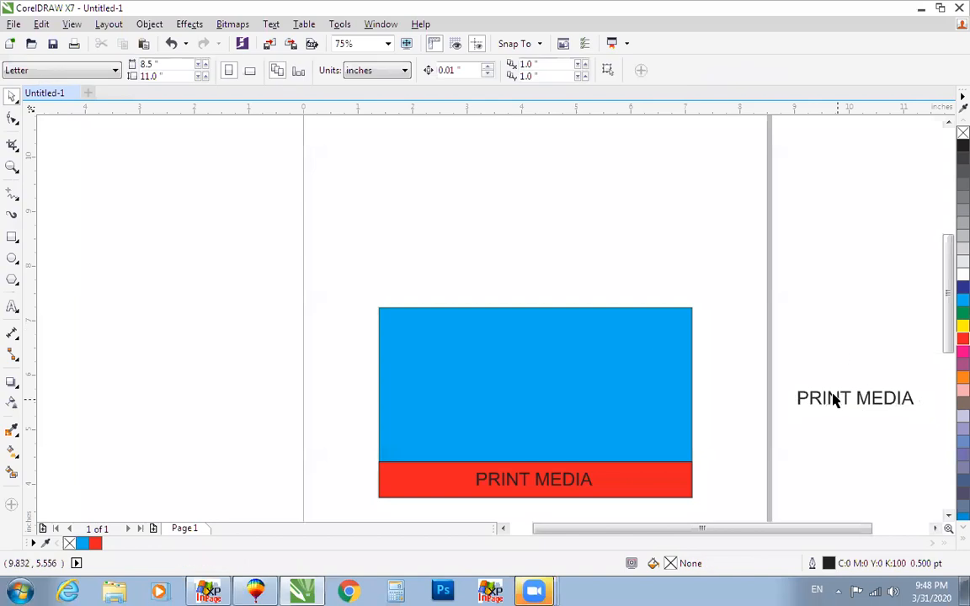
Step: Align the copied PRINT MEDIA text to the horizontal and vertical centre of the blue rectangle, and deselect everything
{"action": "key", "text": "F8"}
{"action": "left_click", "coordinate": [833, 398]}
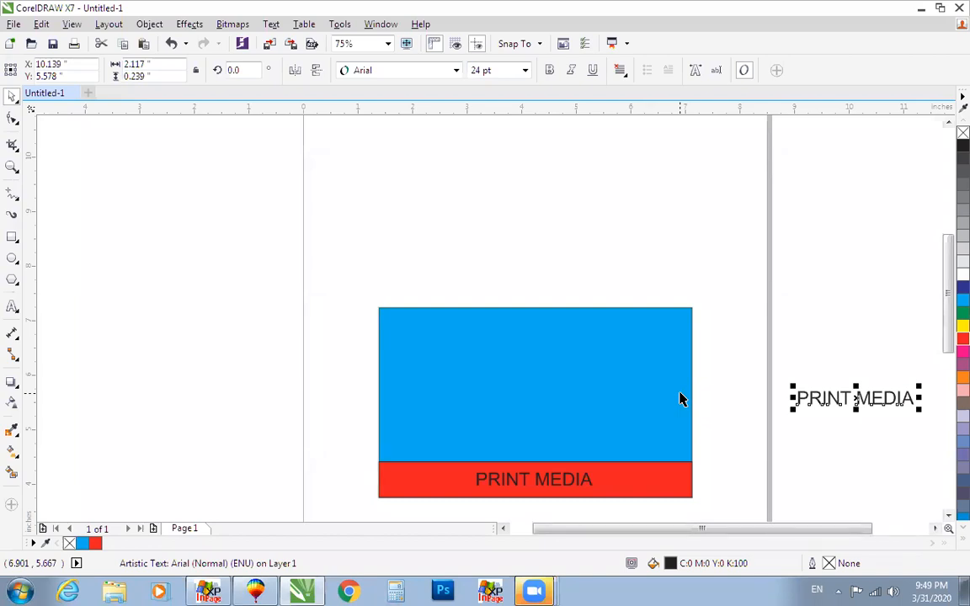
{"action": "left_click", "coordinate": [631, 391], "text": "shift"}
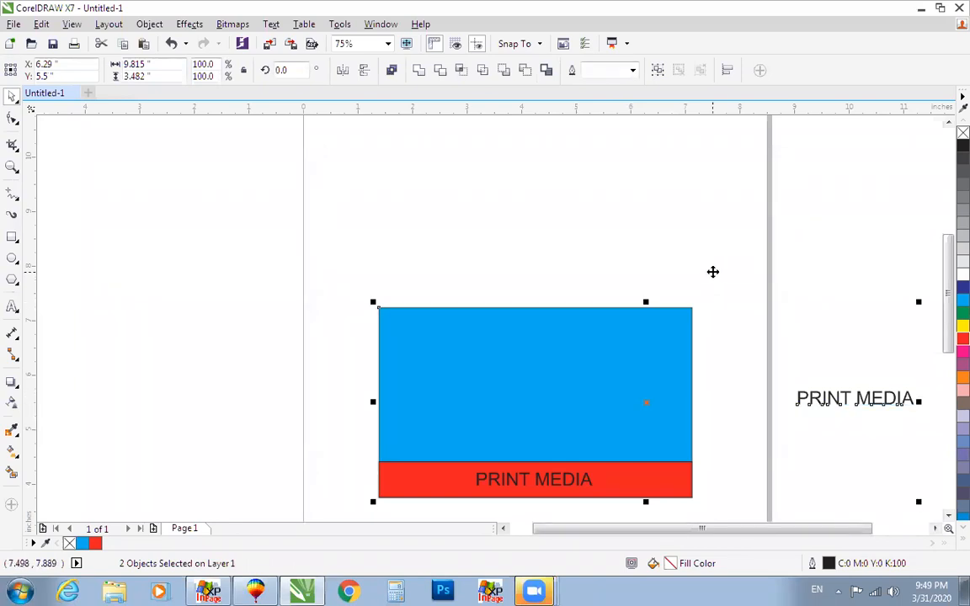
{"action": "key", "text": "c"}
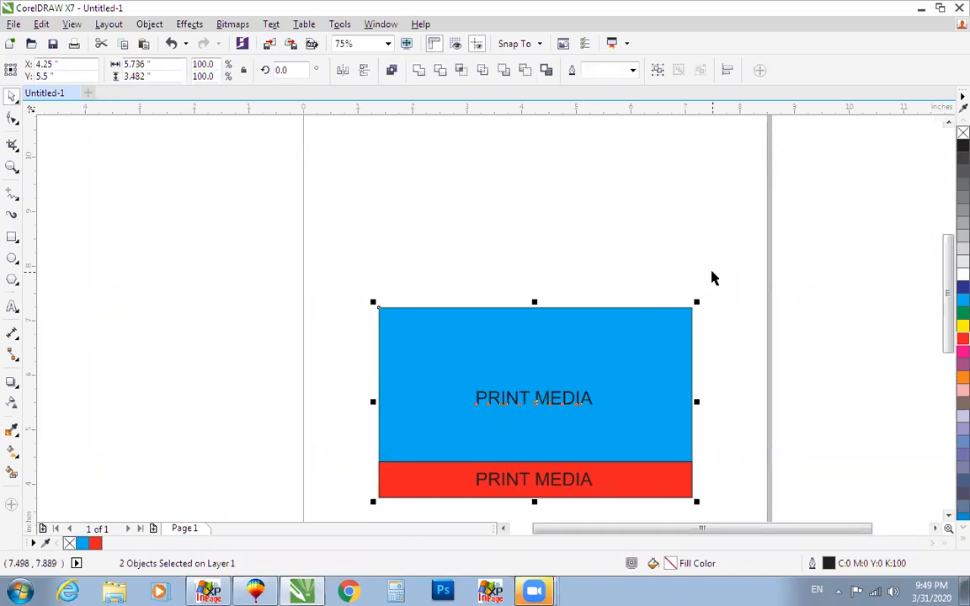
{"action": "key", "text": "e"}
{"action": "key", "text": "Escape"}
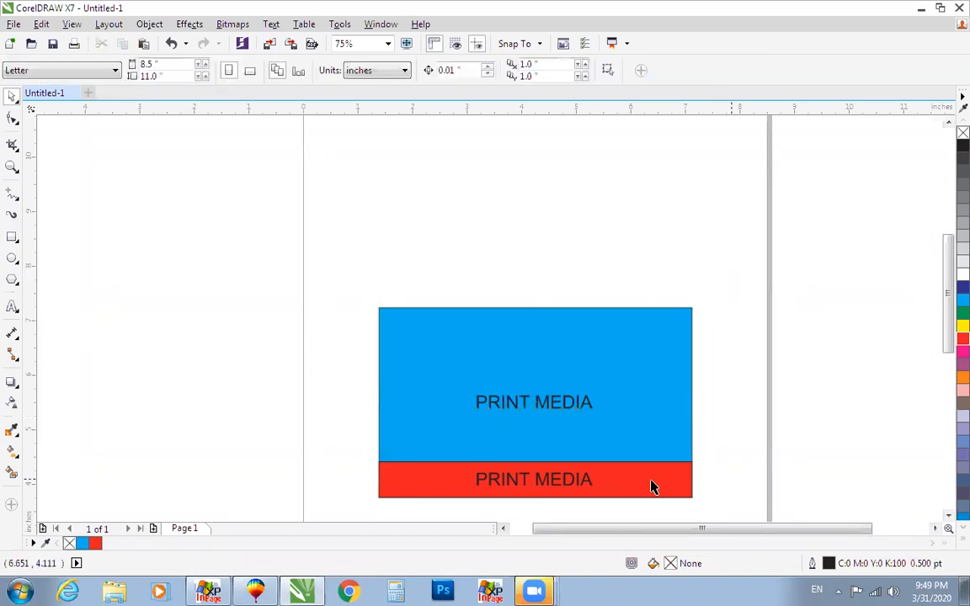
Step: Check the placement of both PRINT MEDIA texts on the card by selecting the red strip and each text
{"action": "left_click", "coordinate": [653, 486]}
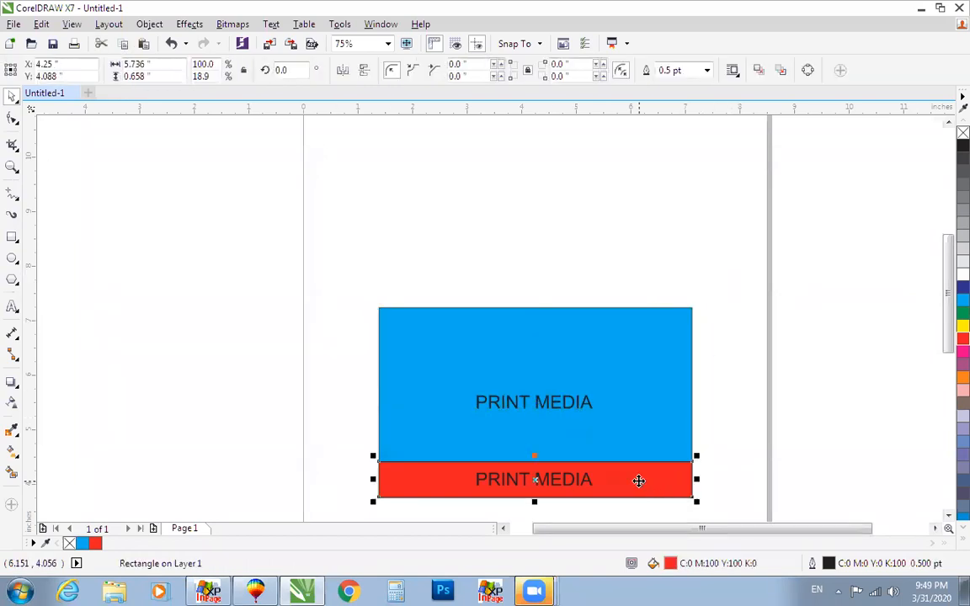
{"action": "left_click", "coordinate": [548, 478]}
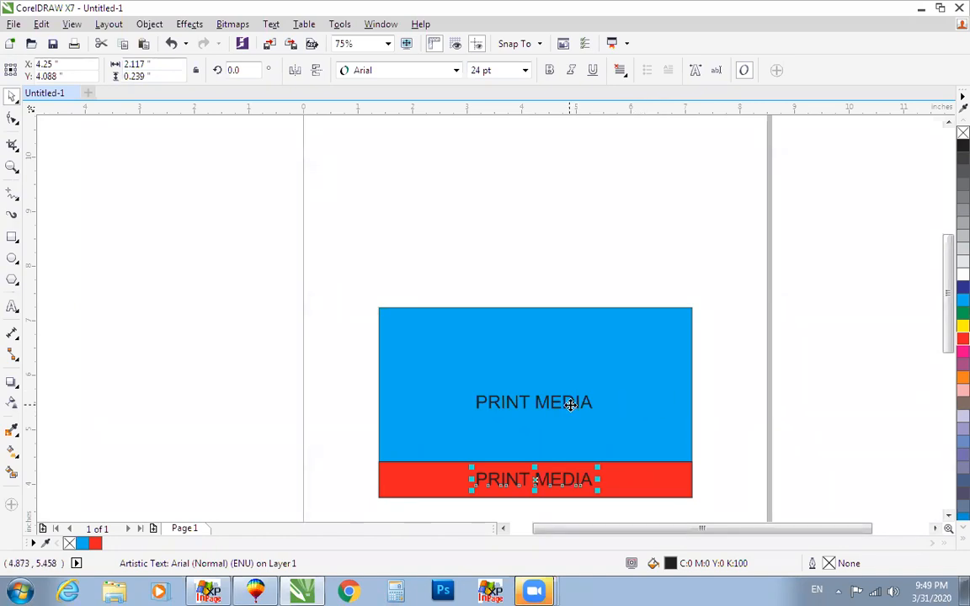
{"action": "left_click", "coordinate": [565, 407]}
{"action": "left_click", "coordinate": [571, 411]}
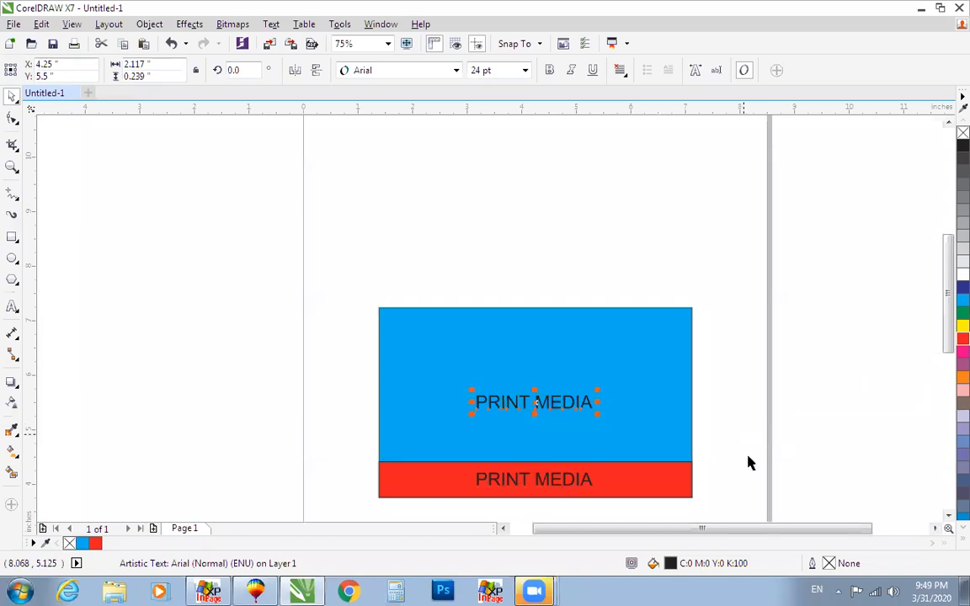
Step: Try moving the red strip with its PRINT MEDIA text above the blue rectangle, and undo the moves
{"action": "left_click_drag", "start_coordinate": [729, 456], "coordinate": [332, 510]}
{"action": "left_click_drag", "start_coordinate": [501, 489], "coordinate": [474, 244]}
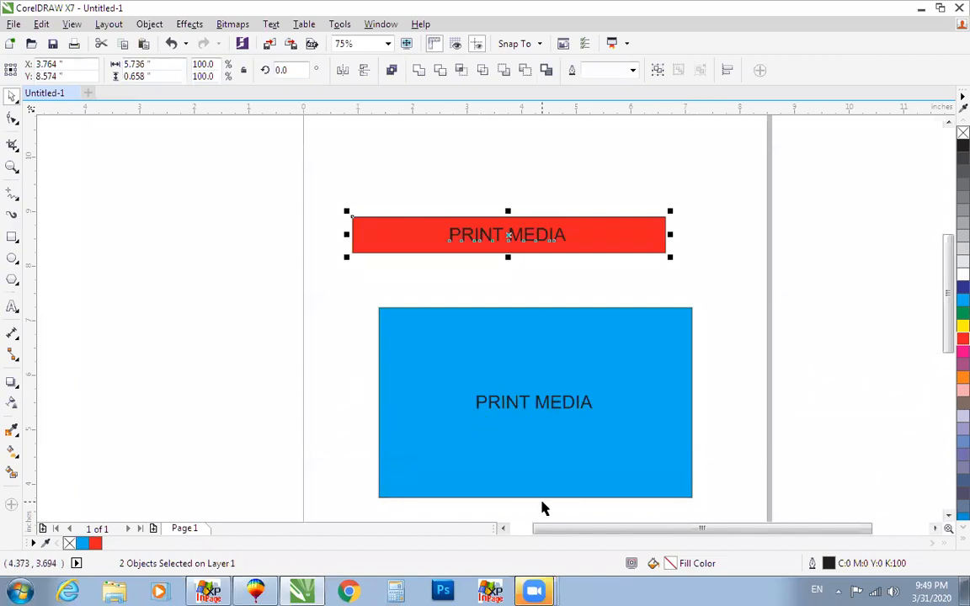
{"action": "key", "text": "ctrl+z"}
{"action": "left_click", "coordinate": [522, 251]}
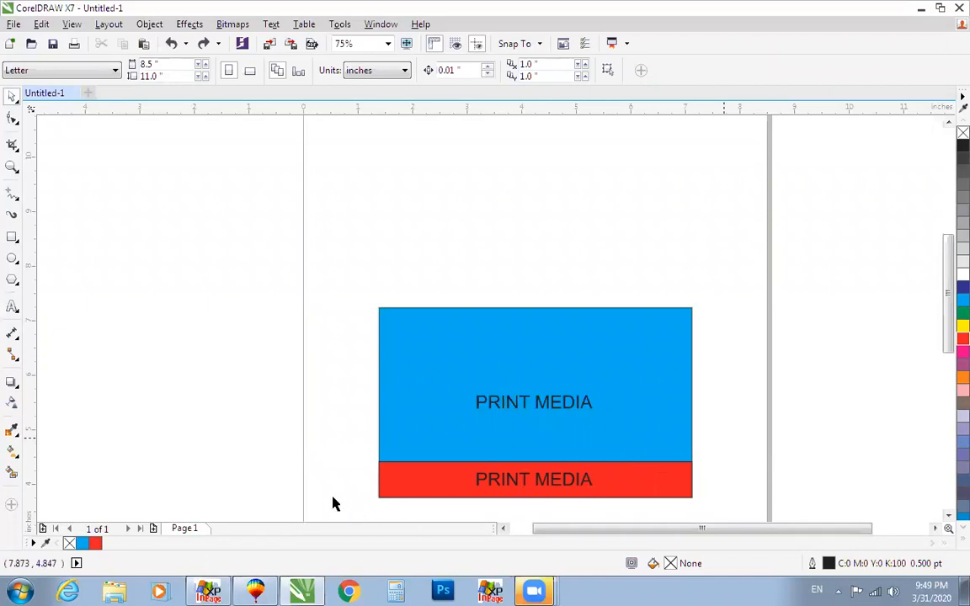
{"action": "left_click_drag", "start_coordinate": [332, 503], "coordinate": [731, 402]}
{"action": "left_click_drag", "start_coordinate": [530, 446], "coordinate": [499, 191]}
{"action": "left_click_drag", "start_coordinate": [352, 418], "coordinate": [755, 501]}
{"action": "key", "text": "Delete"}
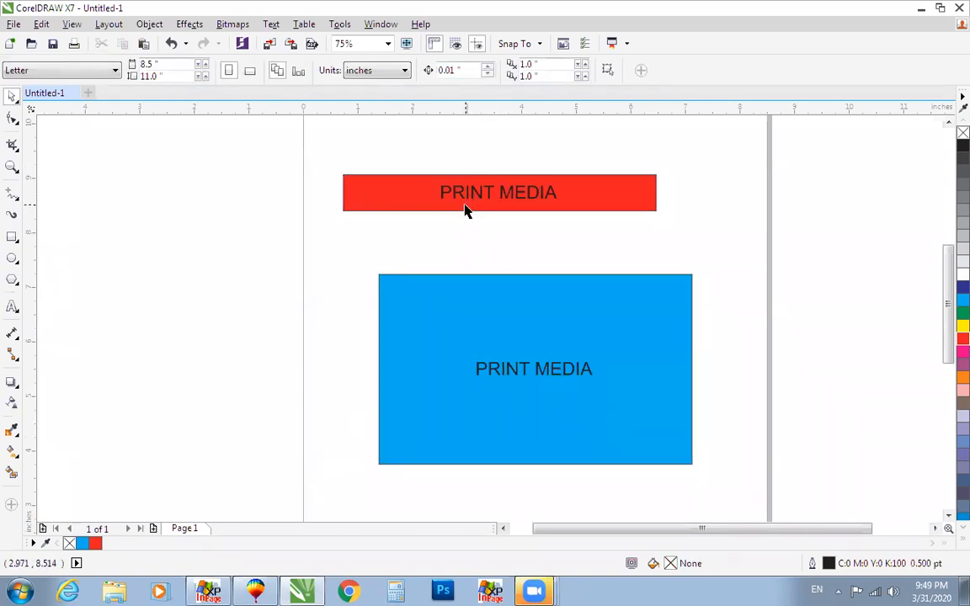
{"action": "key", "text": "ctrl+z"}
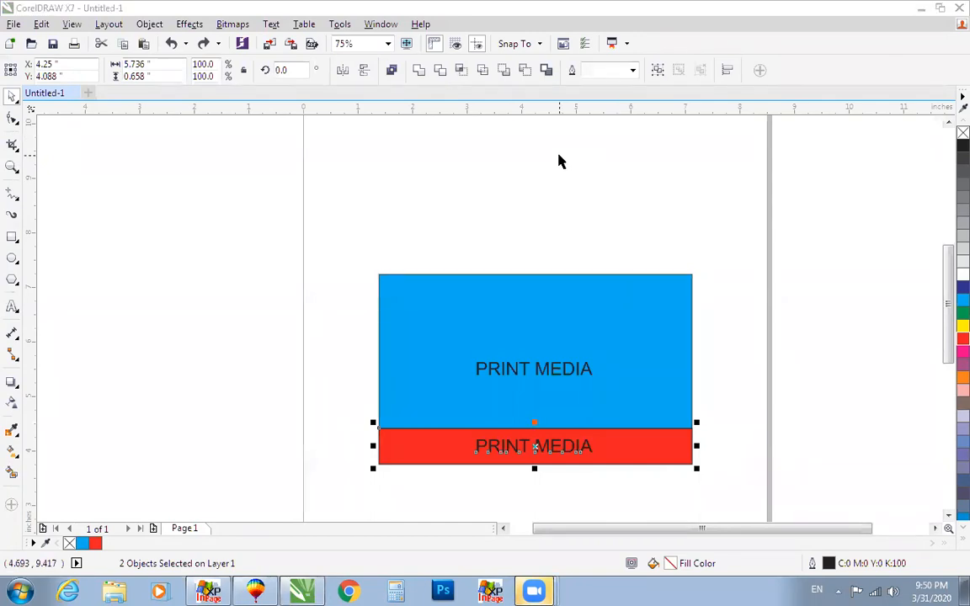
{"action": "left_click", "coordinate": [555, 223]}
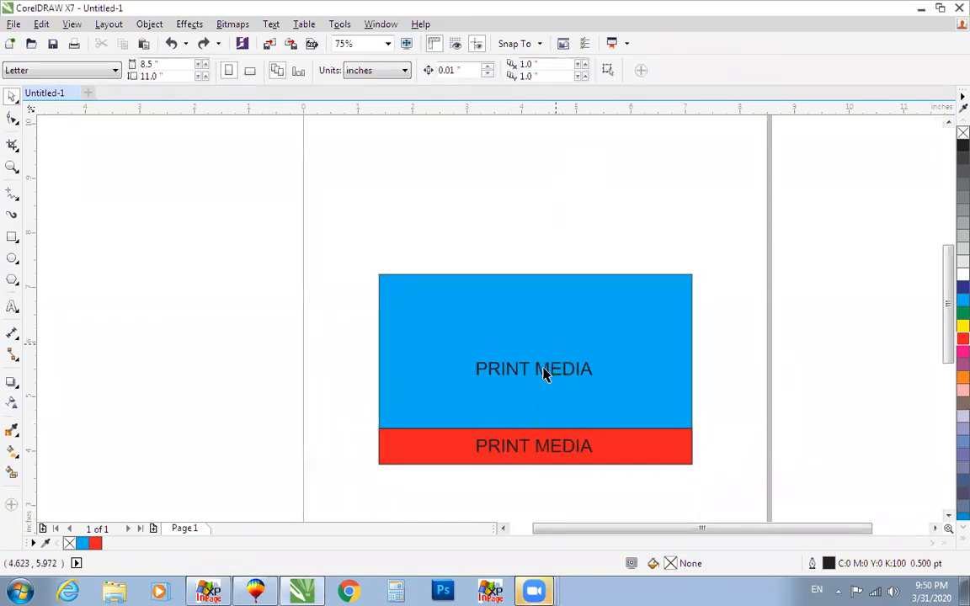
Step: Delete the PRINT MEDIA text from the red strip and convert the strip to curves
{"action": "left_click", "coordinate": [556, 444]}
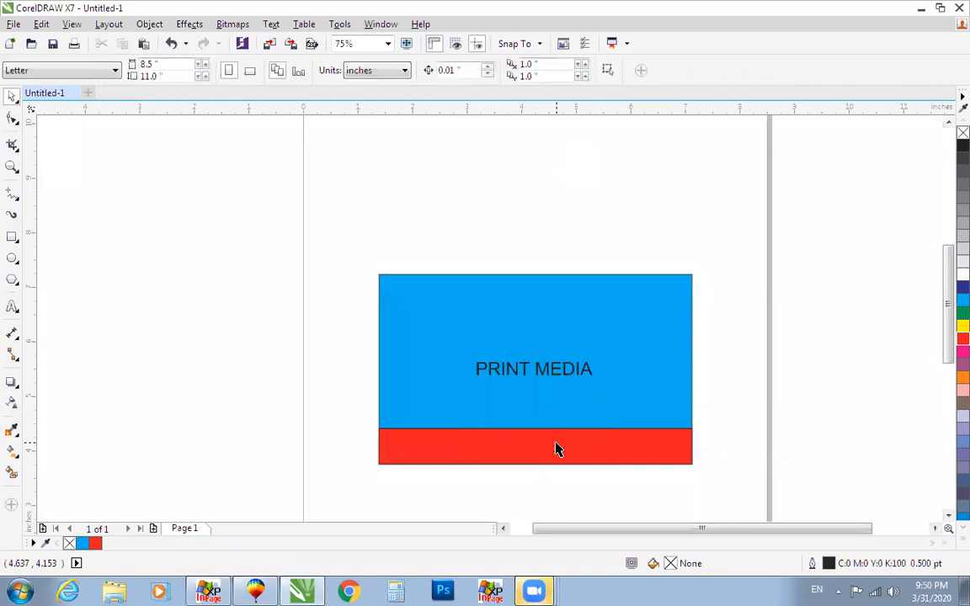
{"action": "left_click", "coordinate": [556, 449]}
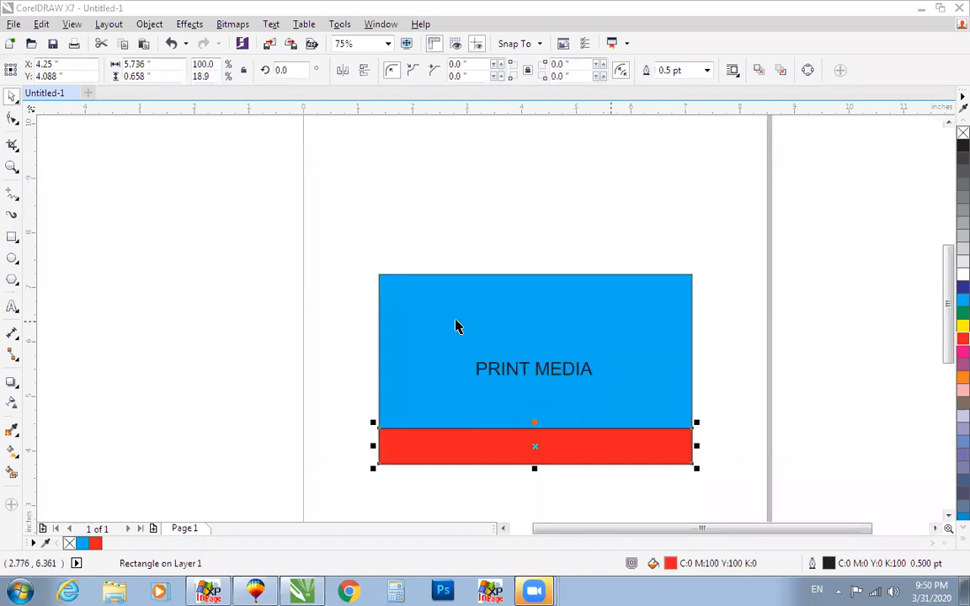
{"action": "left_click", "coordinate": [383, 287]}
{"action": "left_click_drag", "start_coordinate": [321, 253], "coordinate": [732, 478]}
{"action": "key", "text": "shift+F2"}
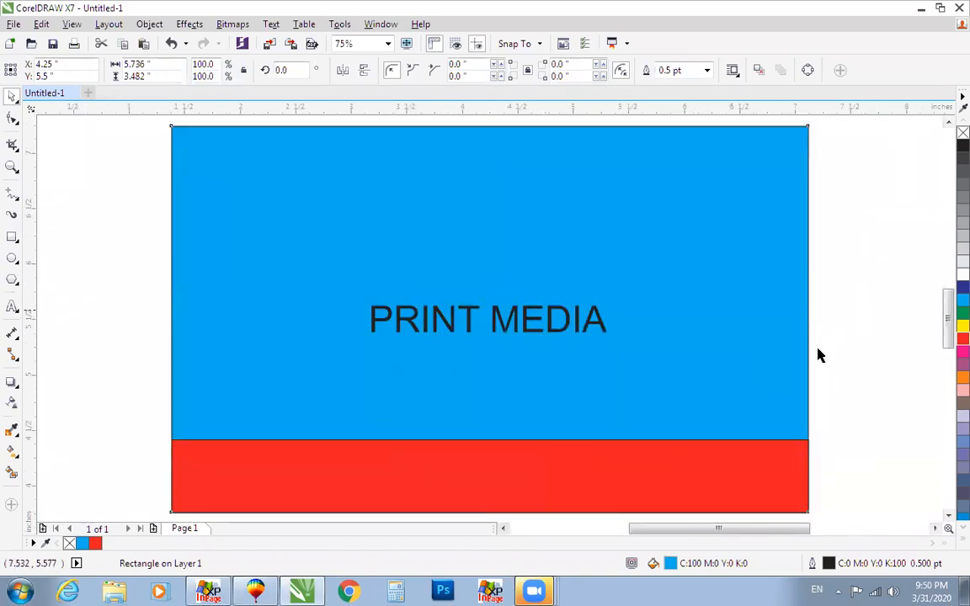
{"action": "left_click", "coordinate": [730, 457]}
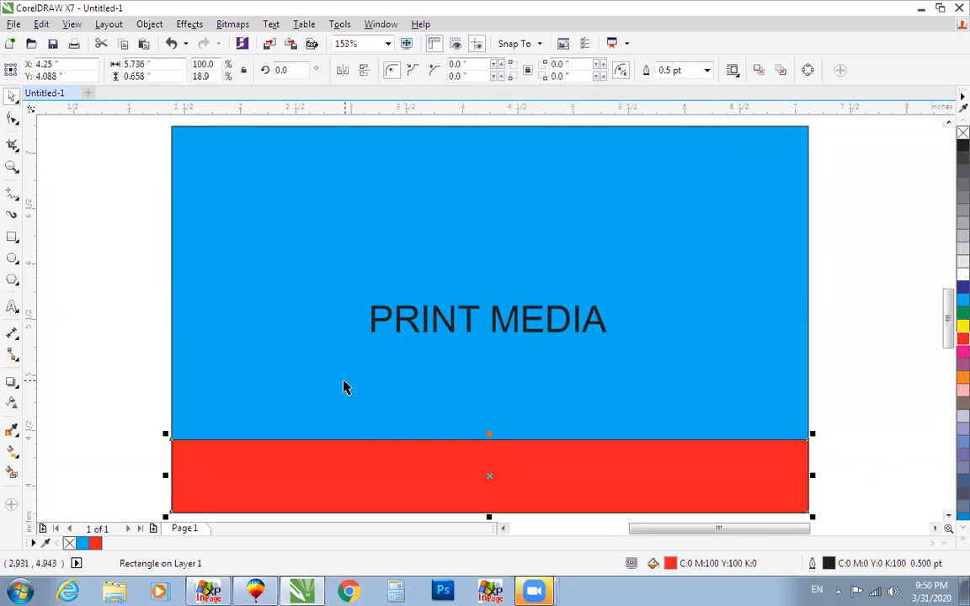
{"action": "key", "text": "ctrl+q"}
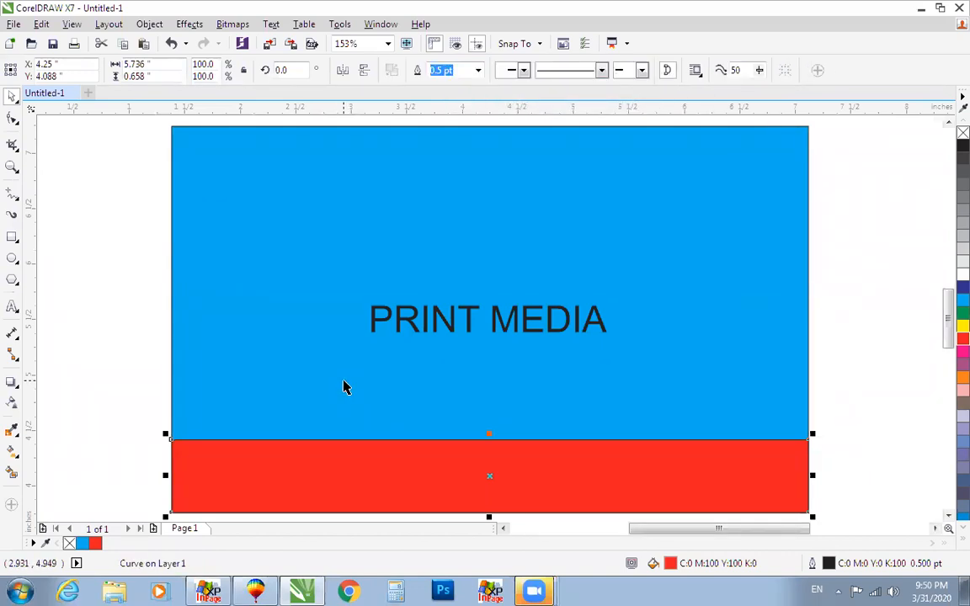
{"action": "key", "text": "ctrl+z"}
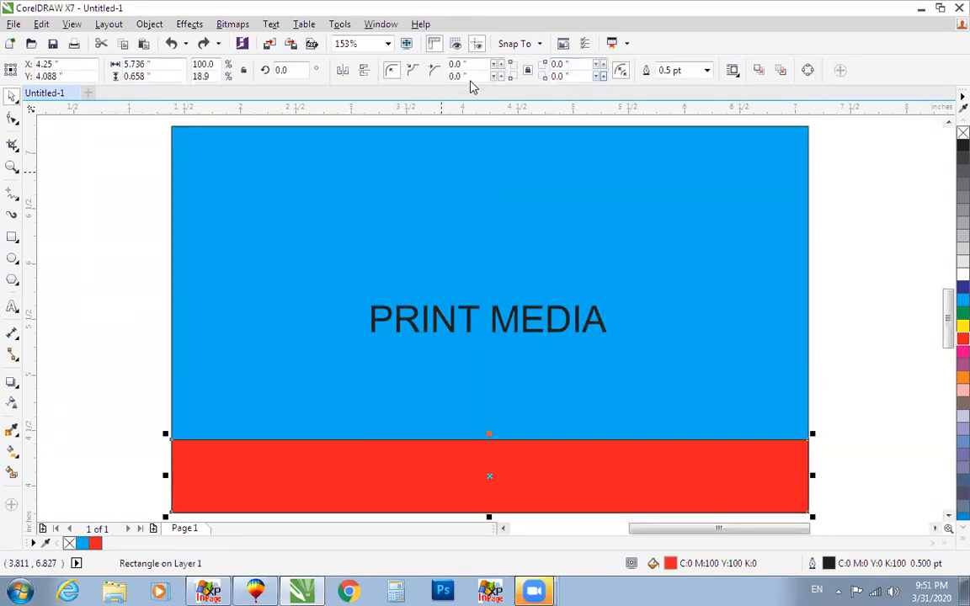
{"action": "key", "text": "ctrl+shift+z"}
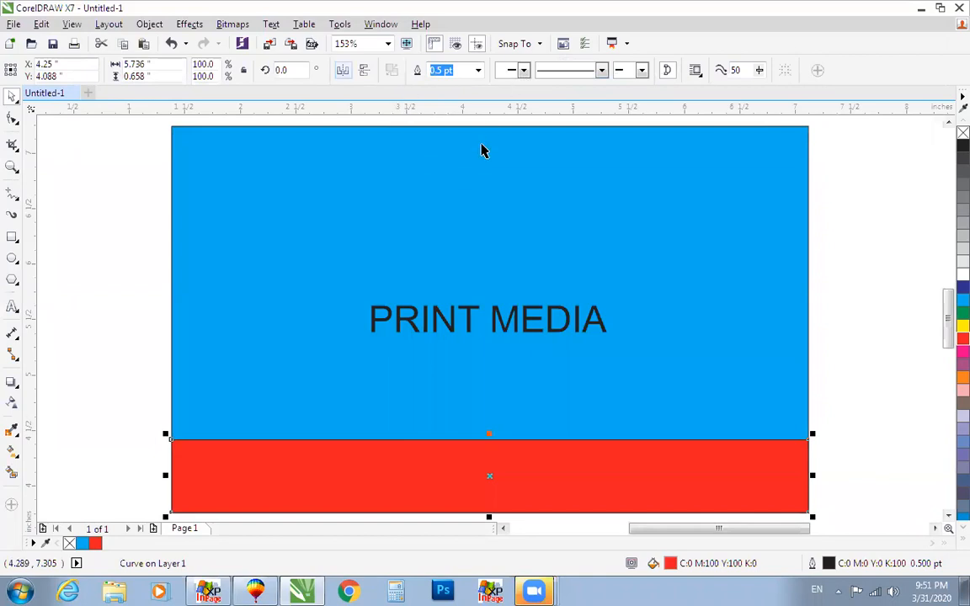
Step: Examine the red strip's upper corner node up close with the Shape tool, and return to the whole card
{"action": "left_click_drag", "start_coordinate": [143, 413], "coordinate": [830, 481]}
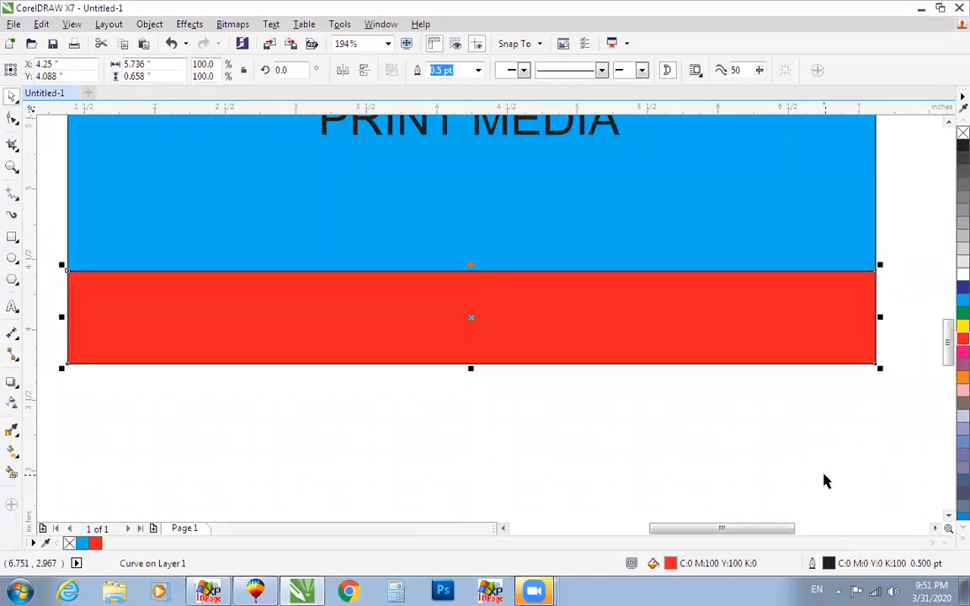
{"action": "key", "text": "F10"}
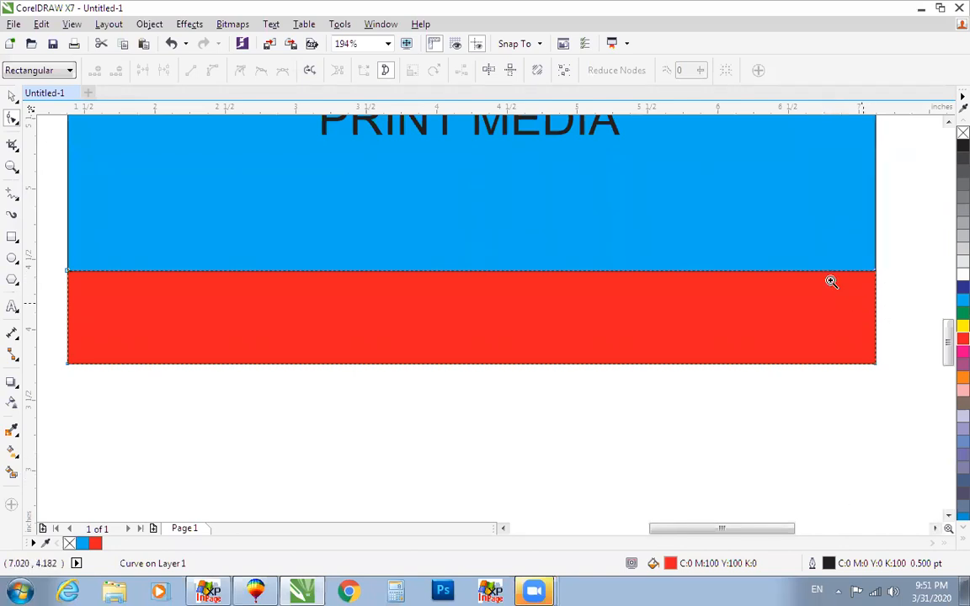
{"action": "left_click_drag", "start_coordinate": [826, 262], "coordinate": [894, 333]}
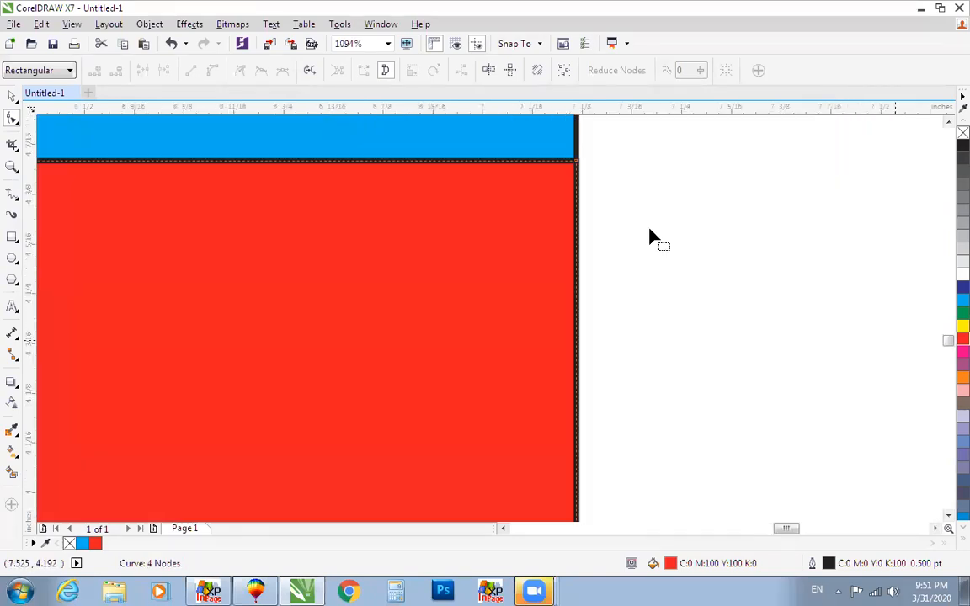
{"action": "key", "text": "F2"}
{"action": "left_click_drag", "start_coordinate": [524, 126], "coordinate": [651, 230]}
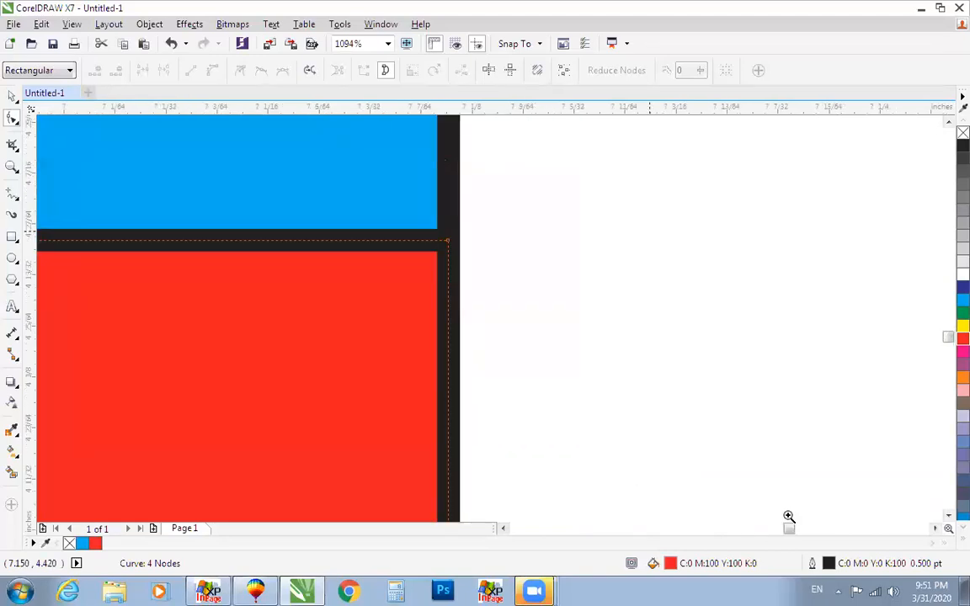
{"action": "scroll", "coordinate": [407, 248], "scroll_direction": "down", "scroll_amount": 1}
{"action": "key", "text": "F4"}
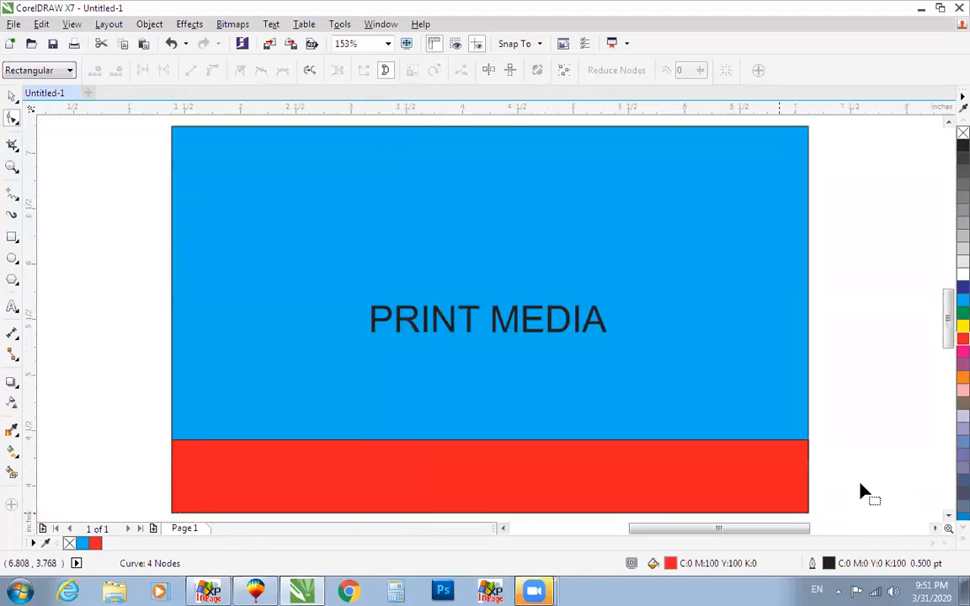
Step: Try adding a node on the upper edge of the red strip, and undo it
{"action": "key", "text": "shift+F2"}
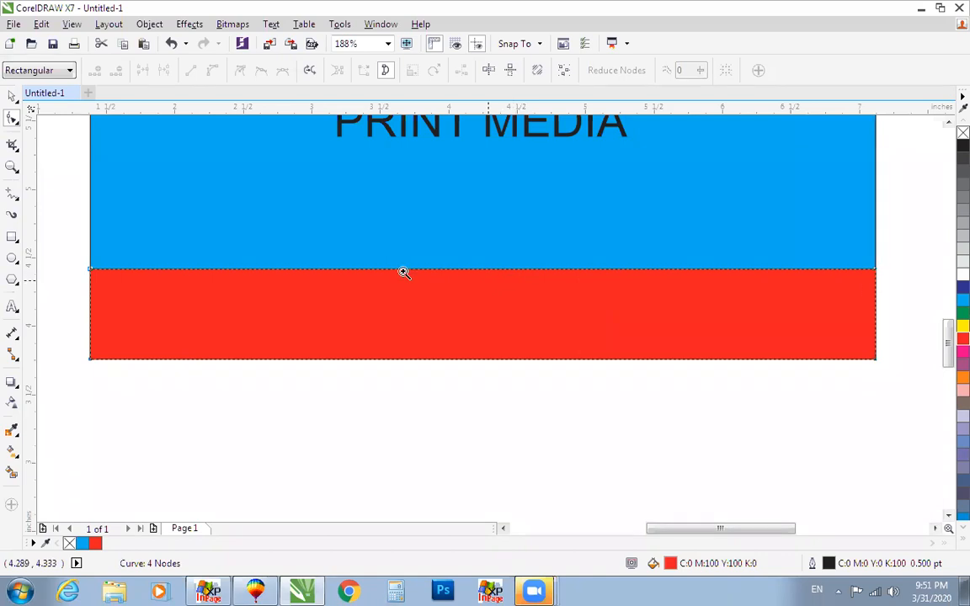
{"action": "left_click_drag", "start_coordinate": [117, 221], "coordinate": [623, 375]}
{"action": "left_click_drag", "start_coordinate": [789, 425], "coordinate": [711, 398]}
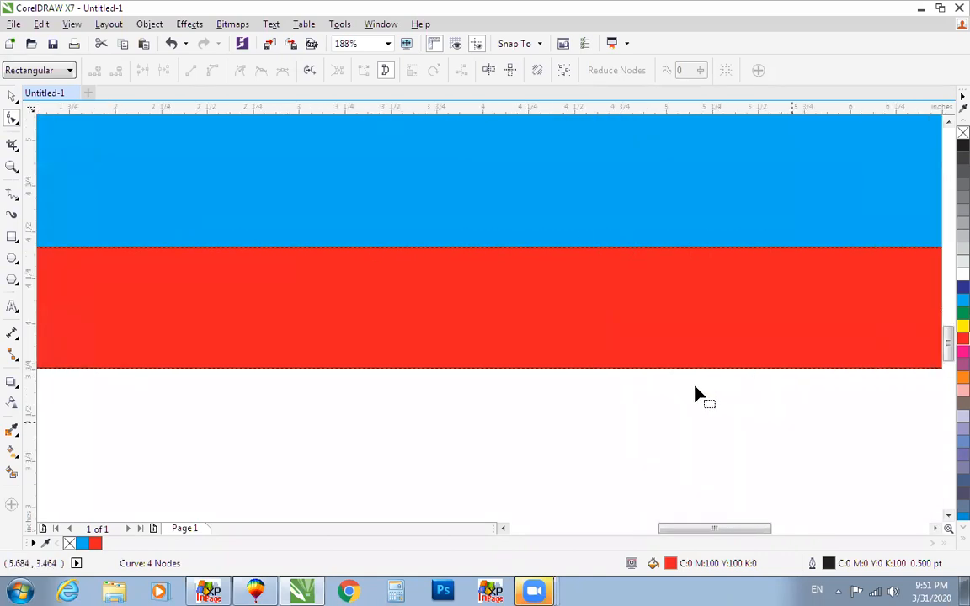
{"action": "double_click", "coordinate": [461, 248]}
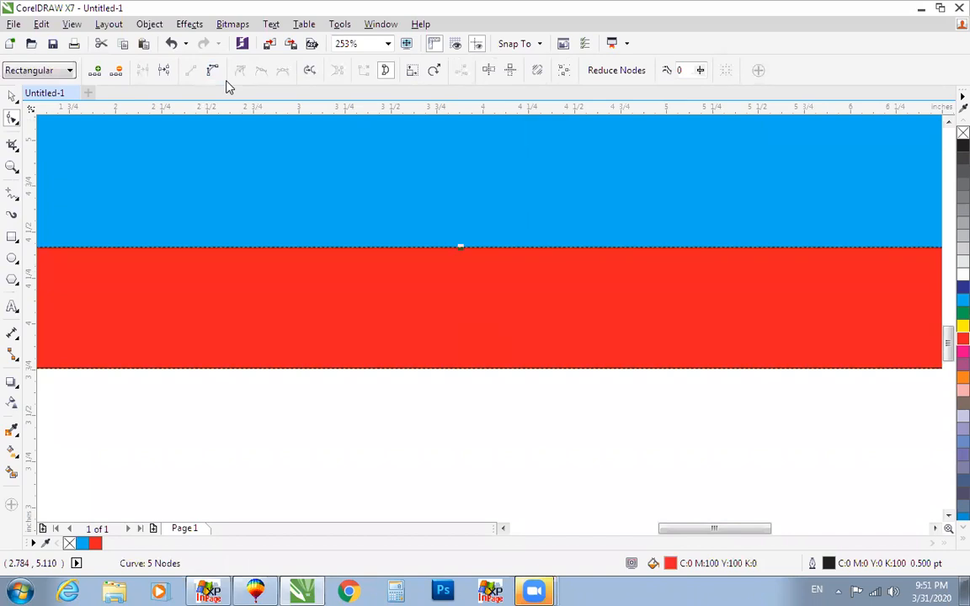
{"action": "left_click", "coordinate": [171, 43]}
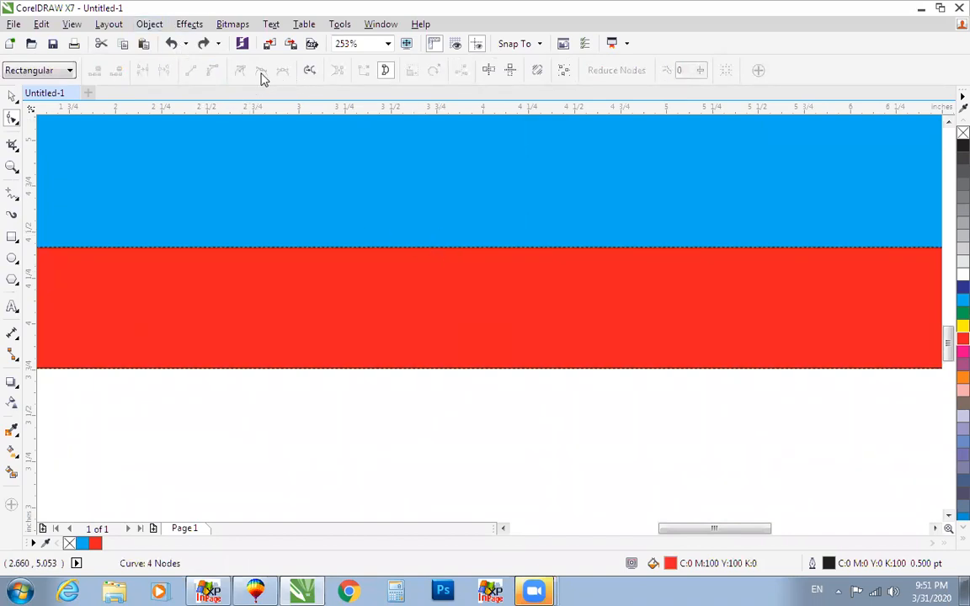
Step: Convert the upper edge segment of the red strip from a line to a curve
{"action": "left_click", "coordinate": [448, 248]}
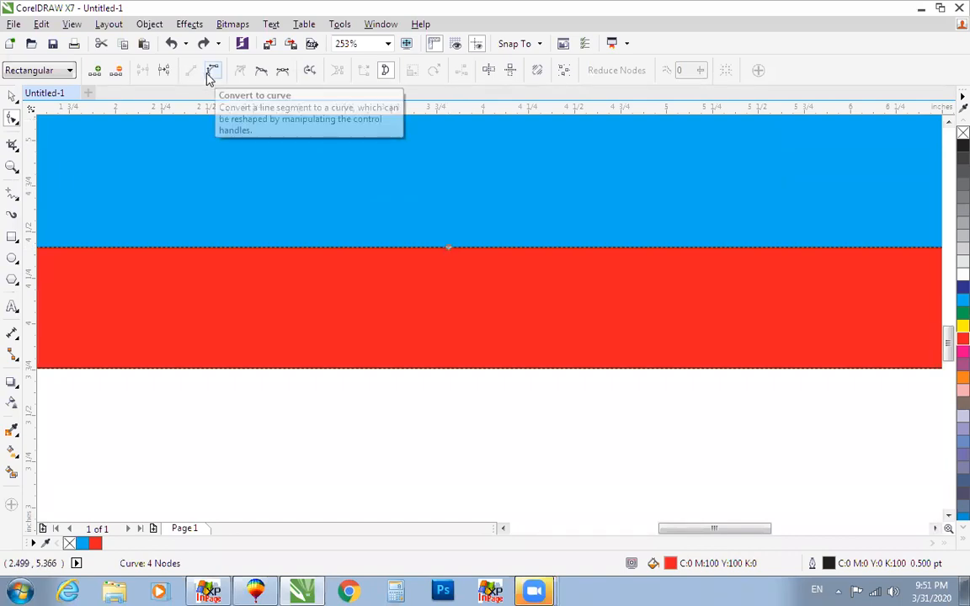
{"action": "left_click", "coordinate": [211, 74]}
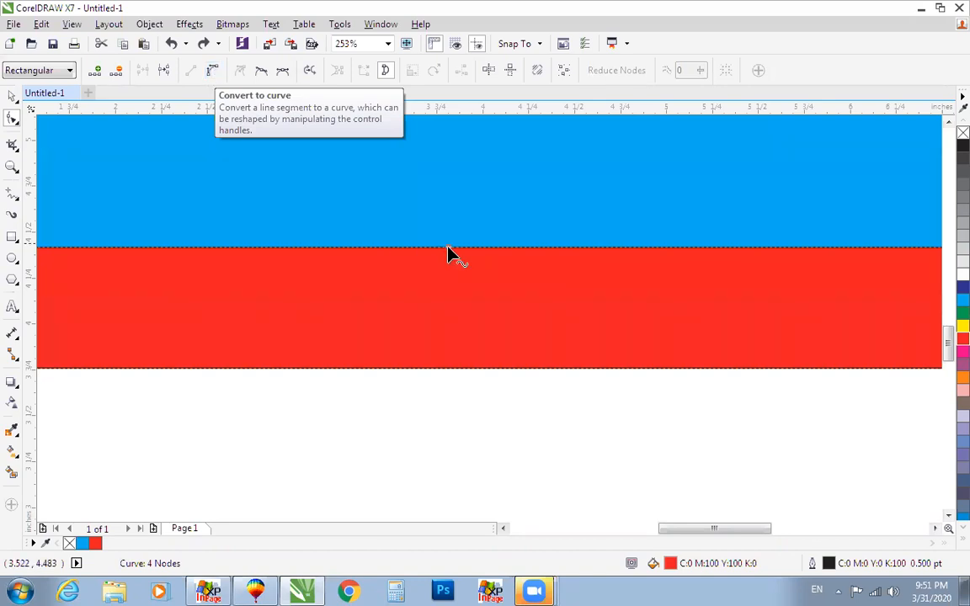
{"action": "right_click", "coordinate": [447, 251]}
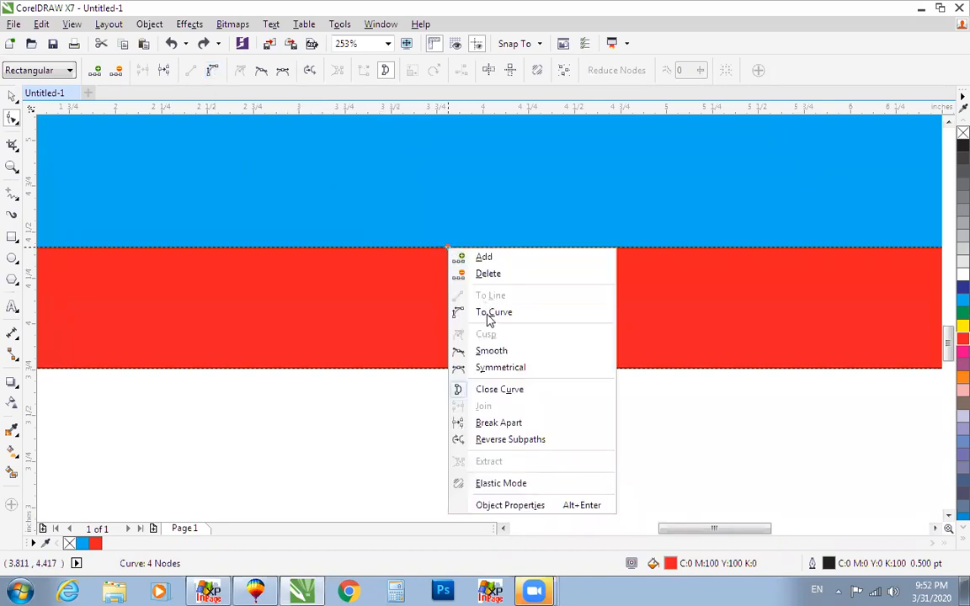
{"action": "left_click", "coordinate": [490, 314]}
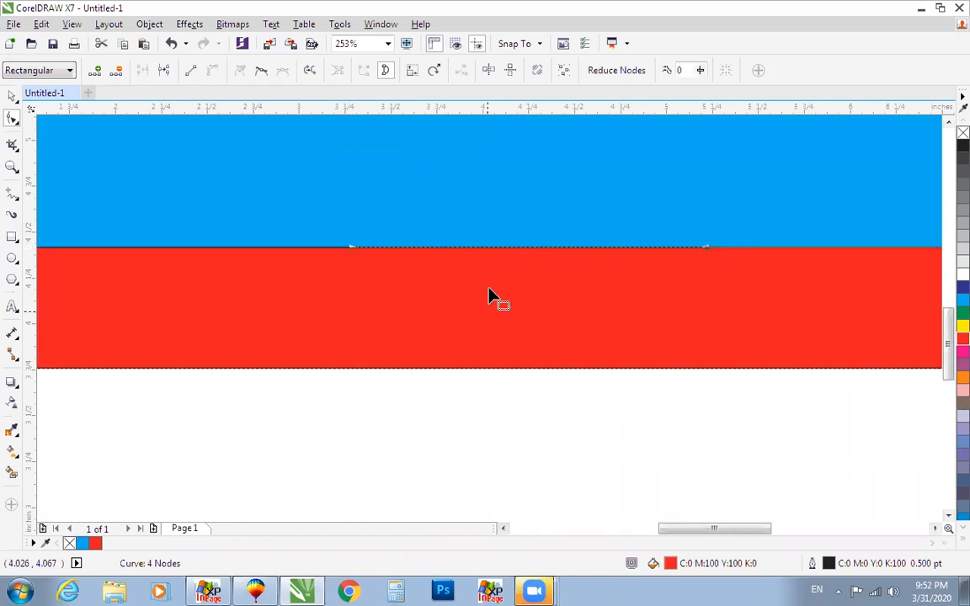
{"action": "scroll", "coordinate": [493, 310], "scroll_direction": "down", "scroll_amount": 2}
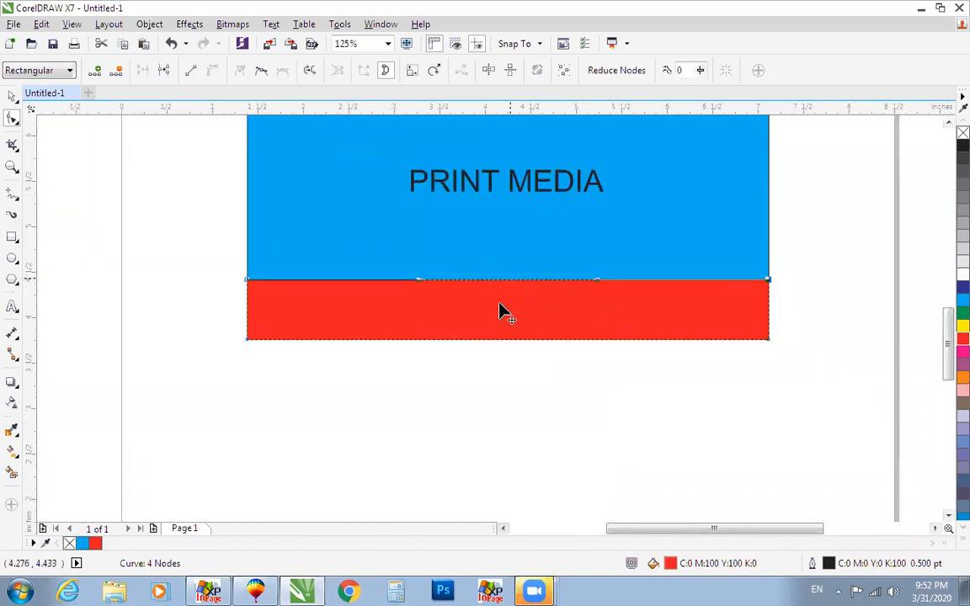
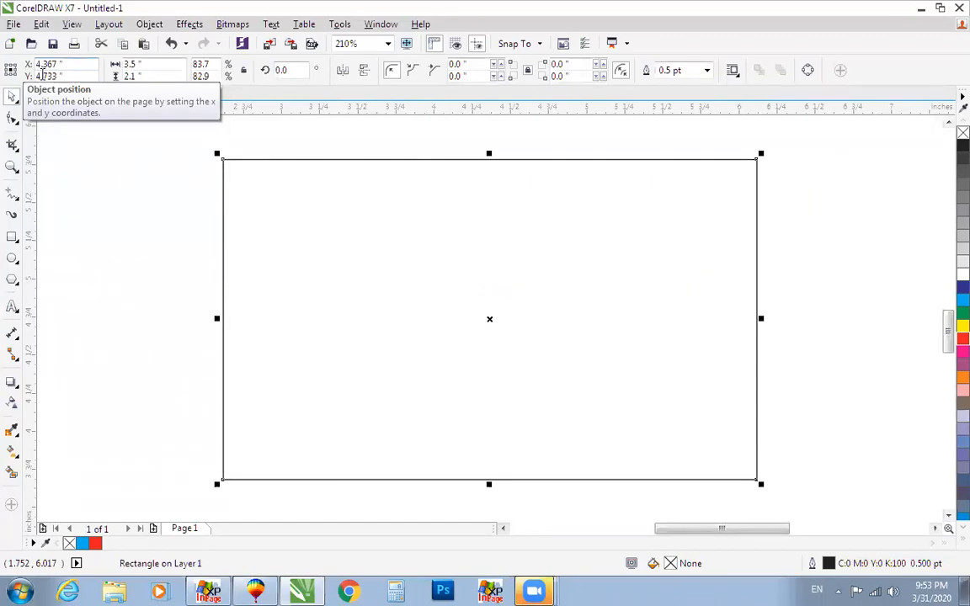
Step: Set the new 3.5-inch-wide rectangle's height to 2 inches and fill it with blue (C:100 M:0 Y:0 K:0)
{"action": "key", "text": "F3"}
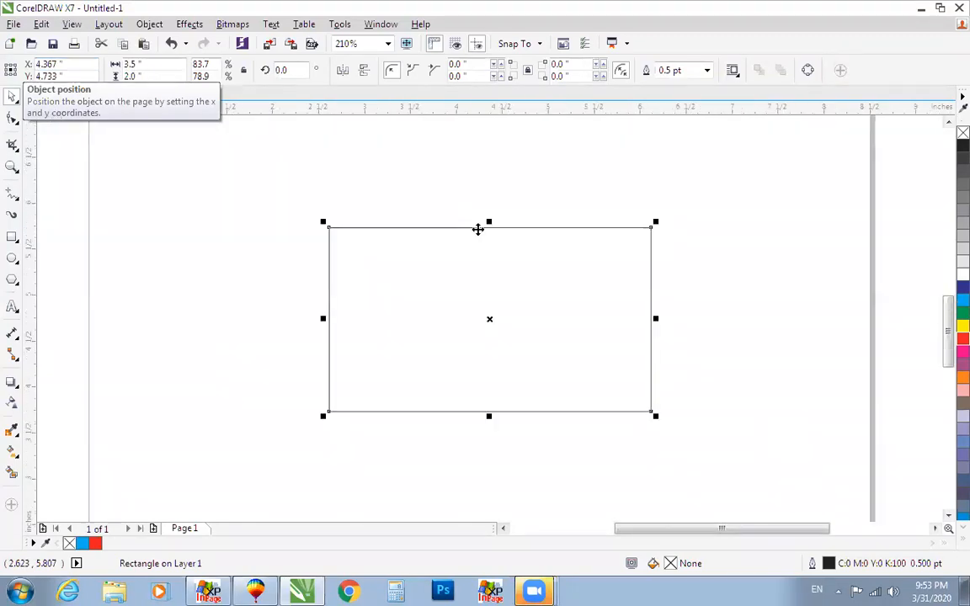
{"action": "left_click", "coordinate": [962, 300]}
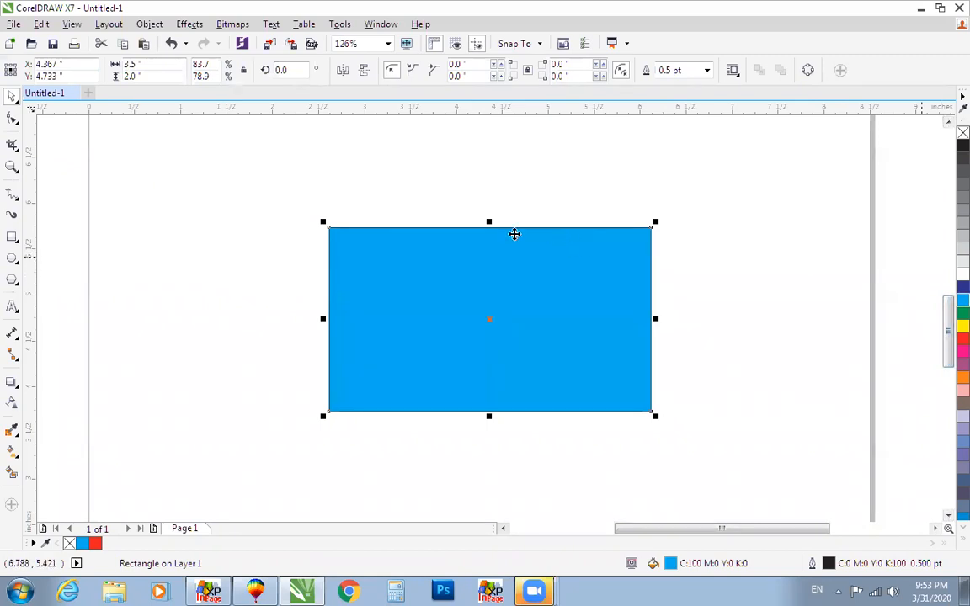
Step: Create a shortened copy of the blue rectangle as a full-width strip about 0.44 inch high along its lower edge
{"action": "left_click_drag", "start_coordinate": [490, 224], "coordinate": [488, 367]}
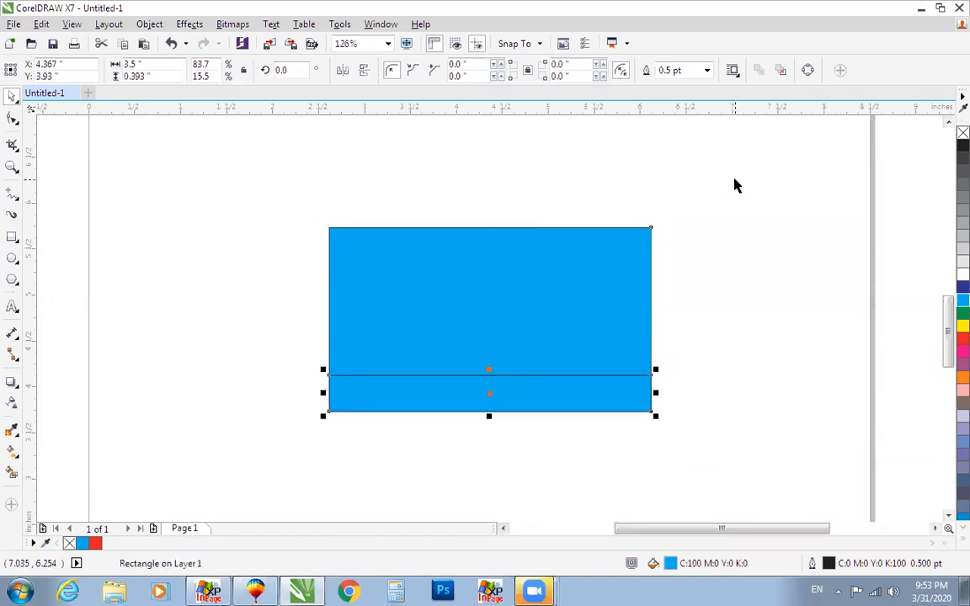
{"action": "key", "text": "ctrl+z"}
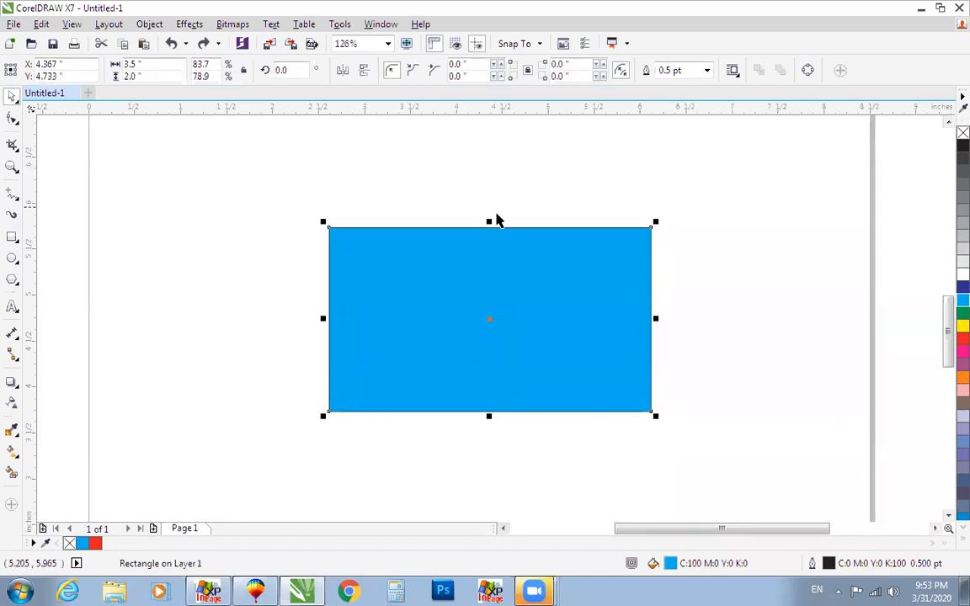
{"action": "left_click_drag", "start_coordinate": [487, 222], "coordinate": [489, 368]}
{"action": "left_click_drag", "start_coordinate": [635, 343], "coordinate": [698, 340]}
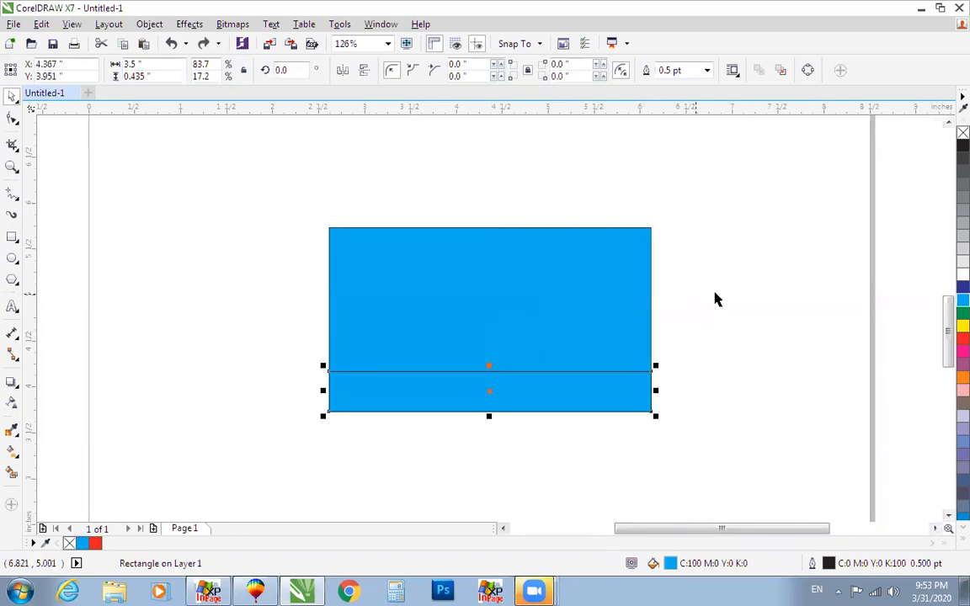
Step: Fill the strip along the rectangle's lower edge with red (C:0 M:100 Y:100 K:0)
{"action": "left_click", "coordinate": [711, 298]}
{"action": "left_click_drag", "start_coordinate": [600, 386], "coordinate": [688, 378]}
{"action": "key", "text": "Escape"}
{"action": "left_click", "coordinate": [602, 419]}
{"action": "left_click", "coordinate": [588, 393]}
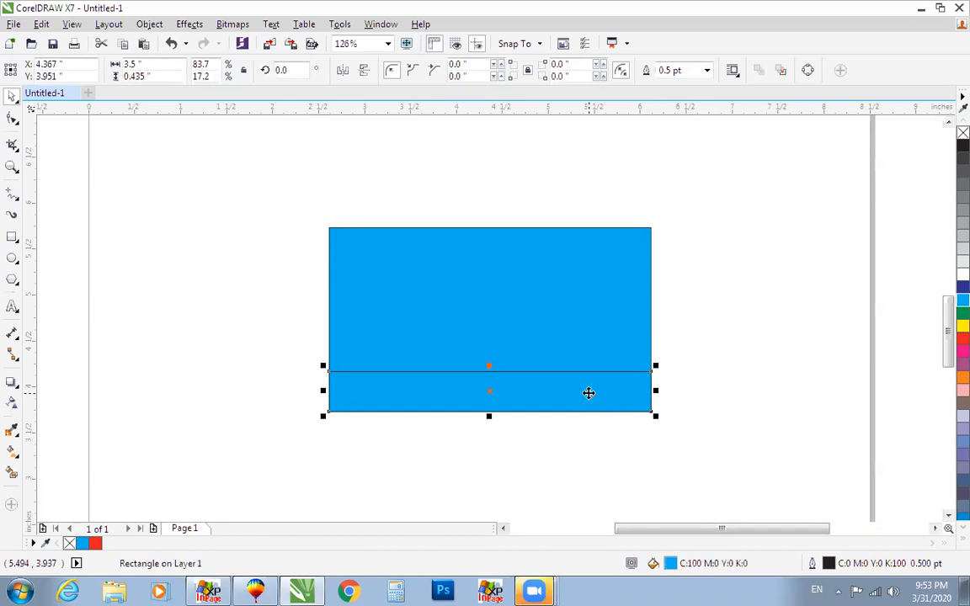
{"action": "left_click", "coordinate": [962, 339]}
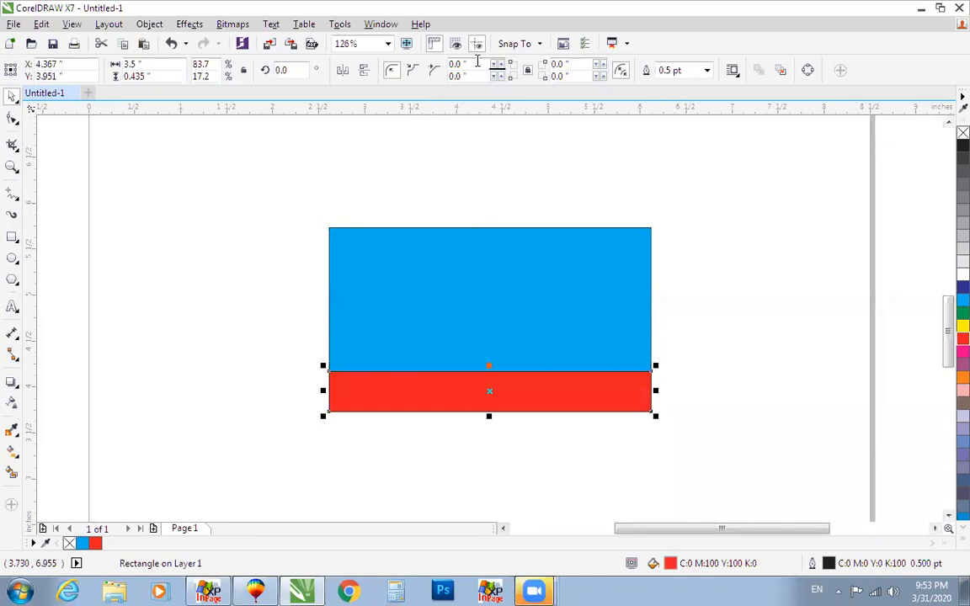
Step: Round all four corners of the red strip with a 5-inch corner radius
{"action": "double_click", "coordinate": [476, 62]}
{"action": "type", "text": "5"}
{"action": "key", "text": "Return"}
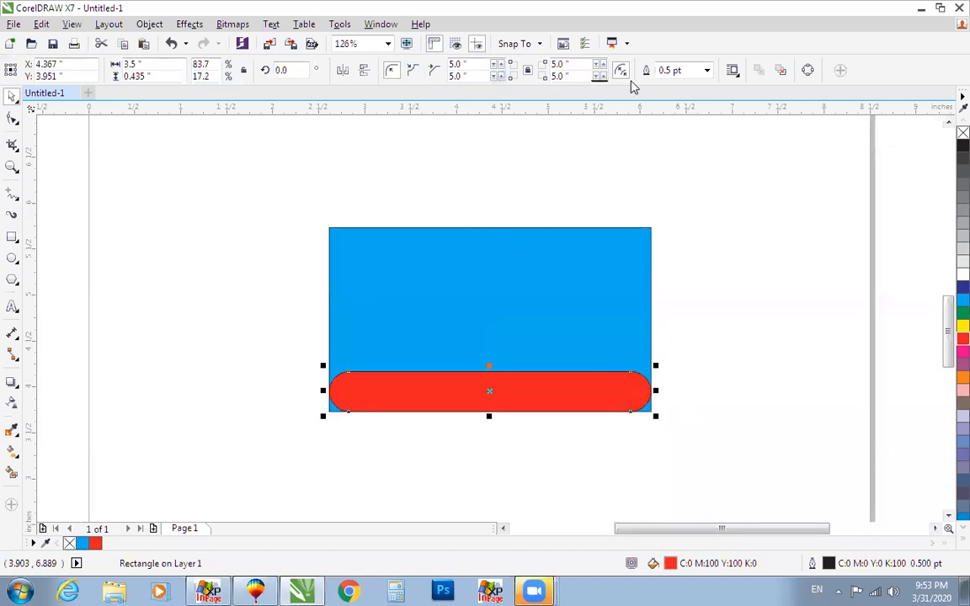
Step: Try scalloped and chamfered corner styles on the red strip, and undo both
{"action": "left_click", "coordinate": [413, 73]}
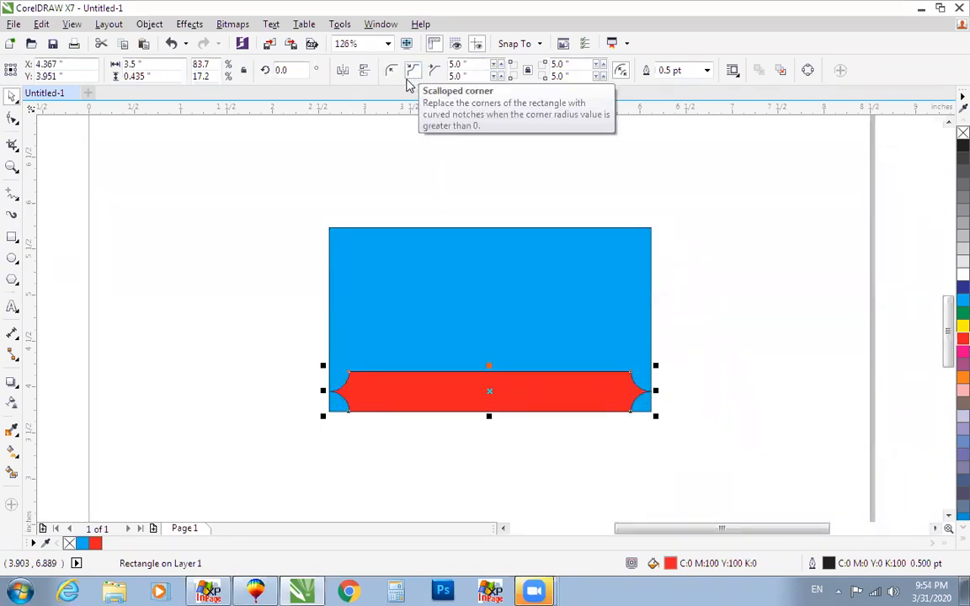
{"action": "left_click", "coordinate": [434, 72]}
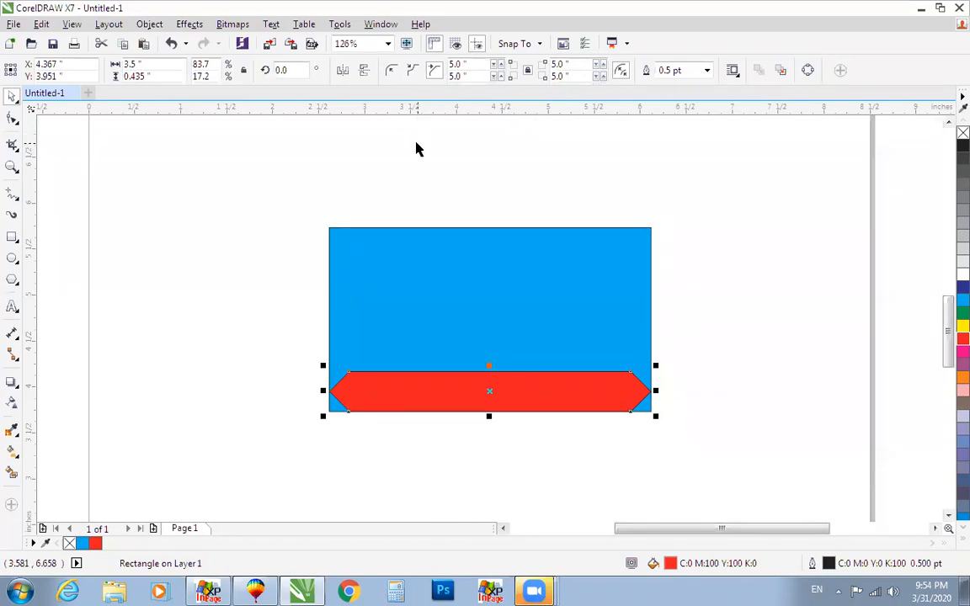
{"action": "key", "text": "ctrl+z"}
{"action": "key", "text": "ctrl+z"}
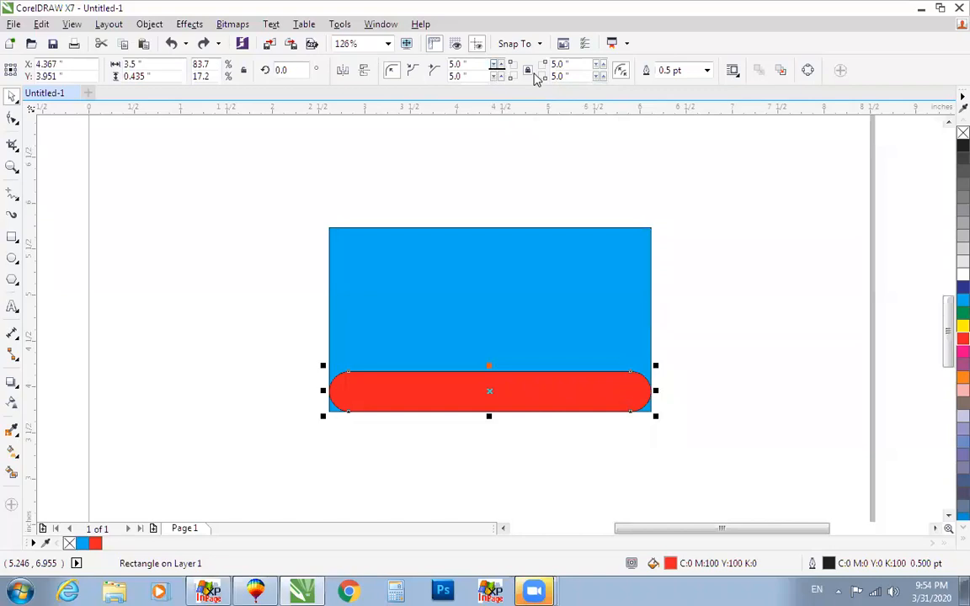
Step: Set the red strip's lower-left and upper-right corner radii to 0, and undo the upper-right change
{"action": "double_click", "coordinate": [455, 77]}
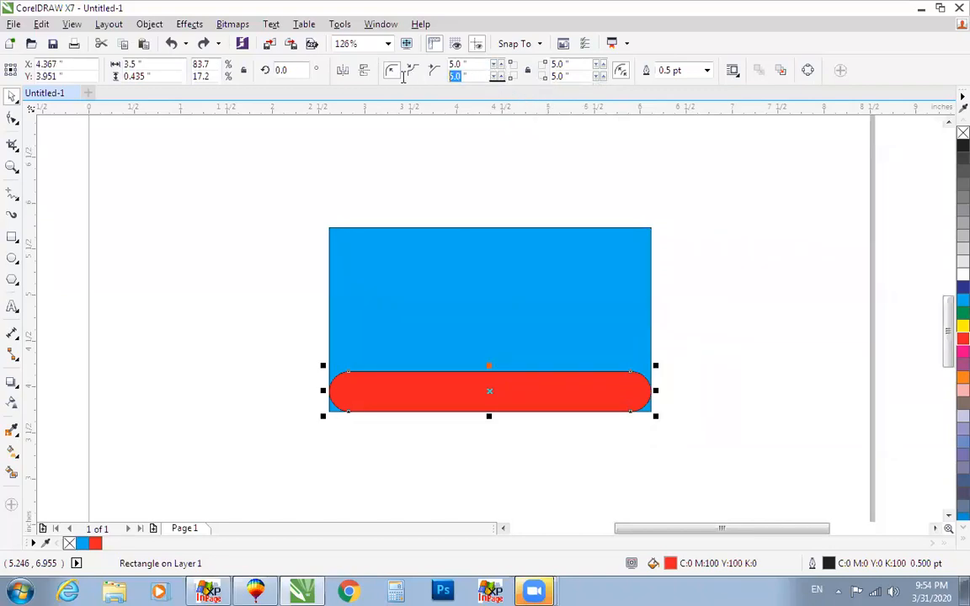
{"action": "type", "text": "0"}
{"action": "key", "text": "Tab"}
{"action": "type", "text": "0"}
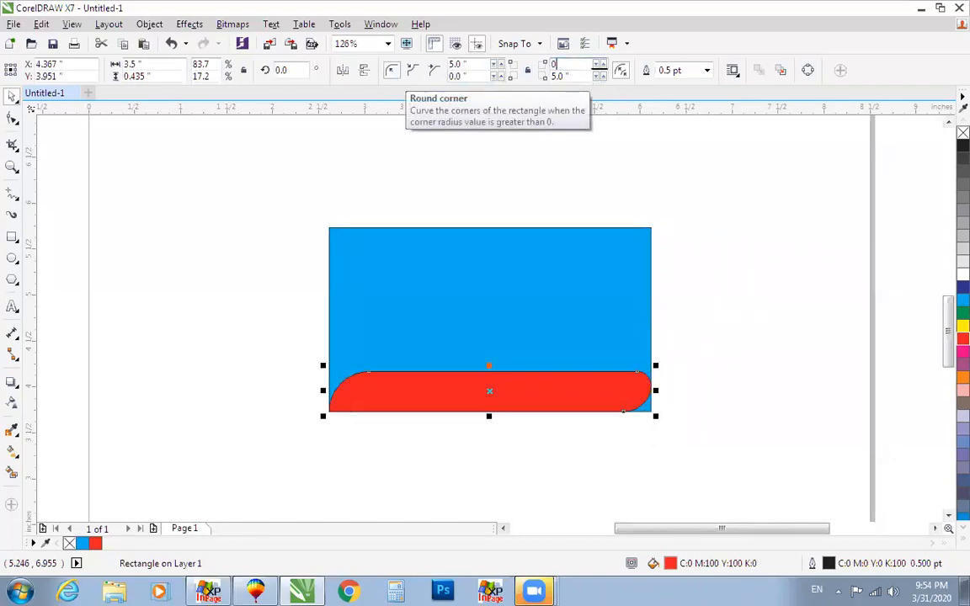
{"action": "key", "text": "Return"}
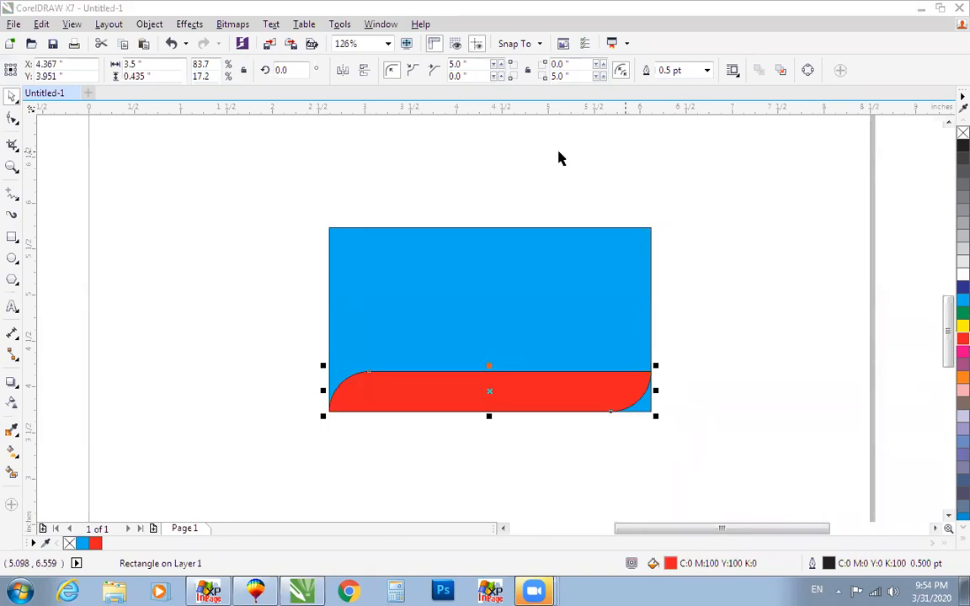
{"action": "key", "text": "ctrl+z"}
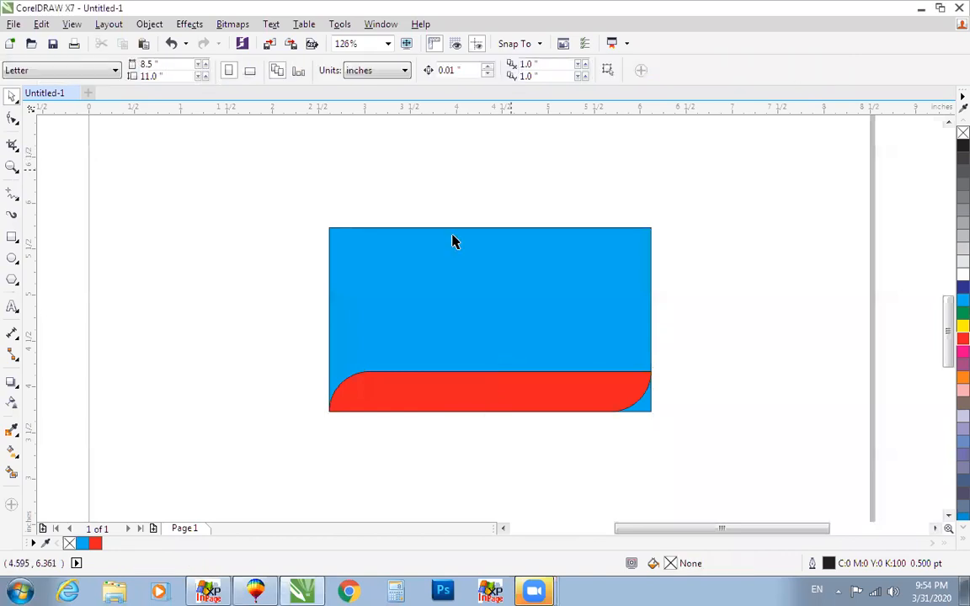
Step: Add the artistic text PRINT MEDIA in 24 pt Arial and place it on the blank page beside the card's upper-left corner
{"action": "left_click", "coordinate": [12, 307]}
{"action": "left_click", "coordinate": [152, 347]}
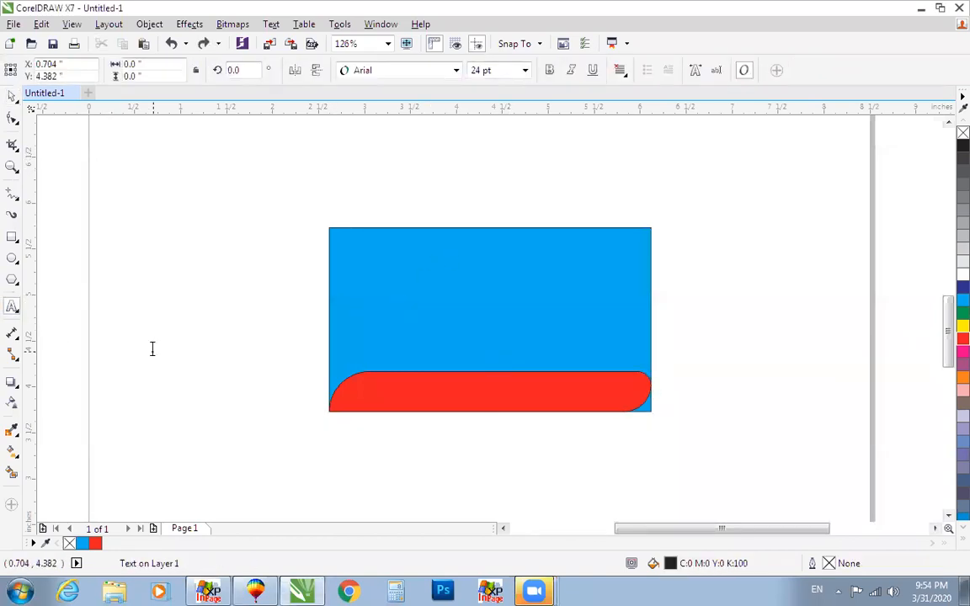
{"action": "type", "text": "PRINT"}
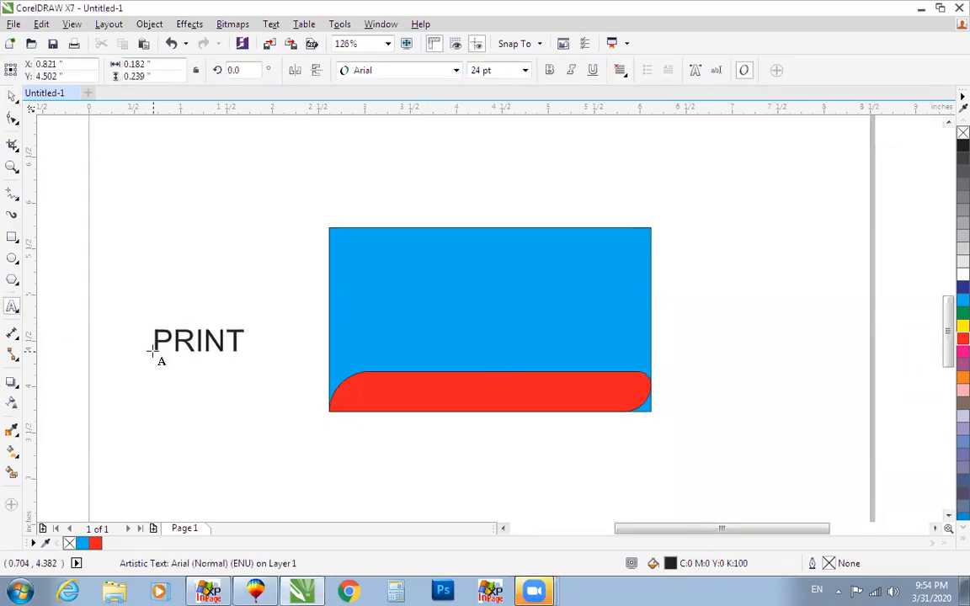
{"action": "type", "text": " MEDIA"}
{"action": "key", "text": "ctrl+space"}
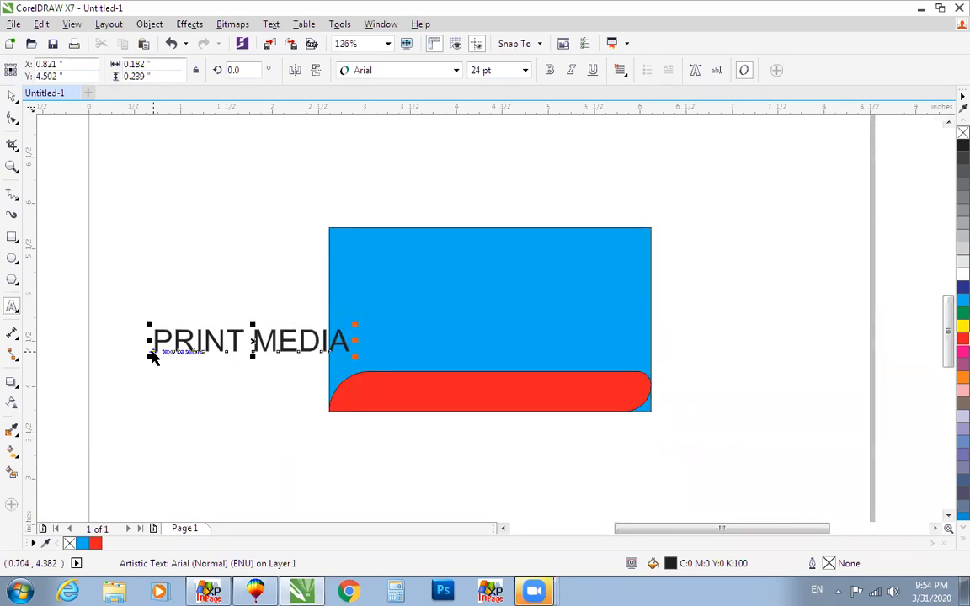
{"action": "left_click_drag", "start_coordinate": [231, 336], "coordinate": [187, 230]}
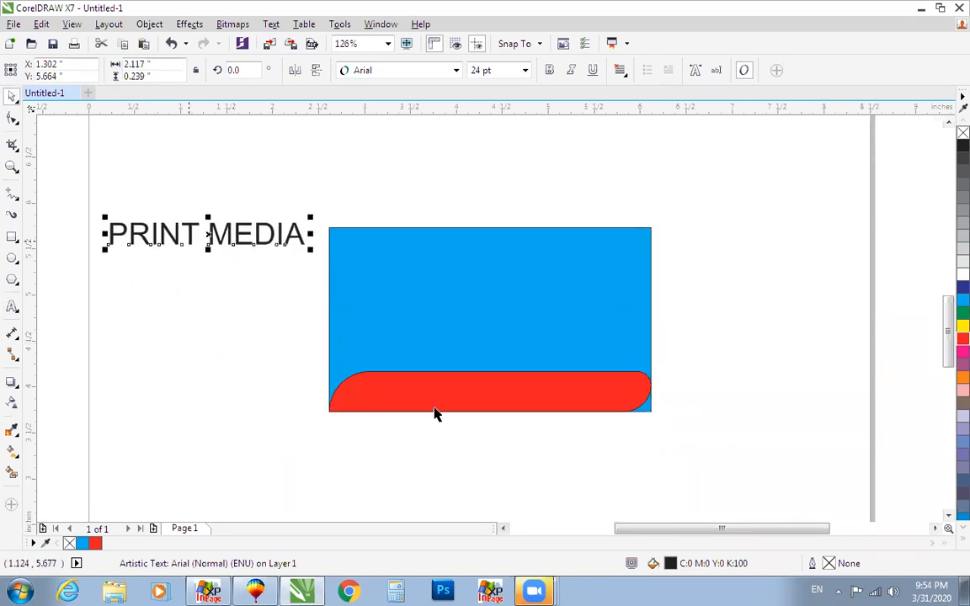
Step: Set the red strip's remaining corner radii to 0 so that all four corners are square
{"action": "left_click", "coordinate": [434, 402]}
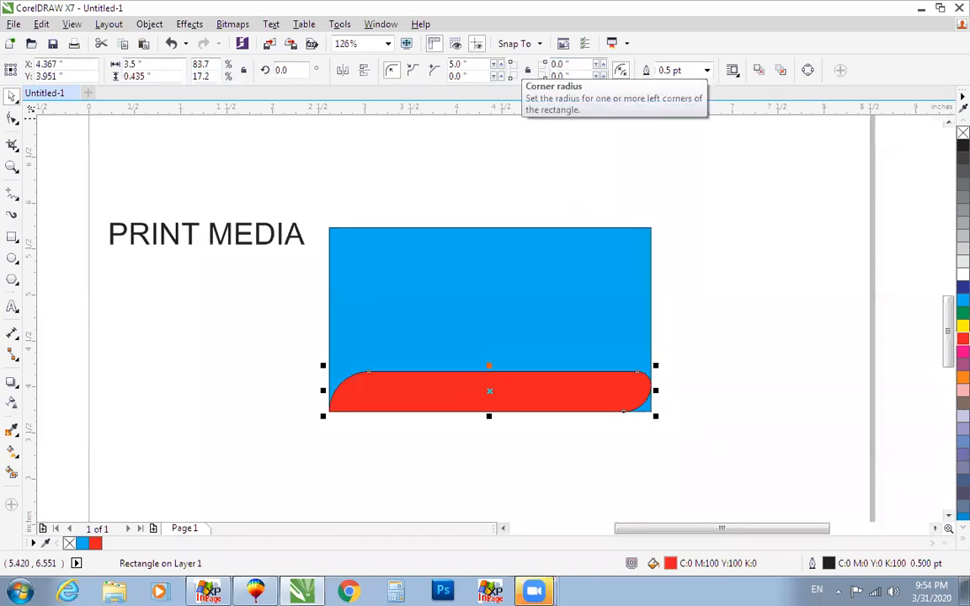
{"action": "type", "text": "0"}
{"action": "key", "text": "Return"}
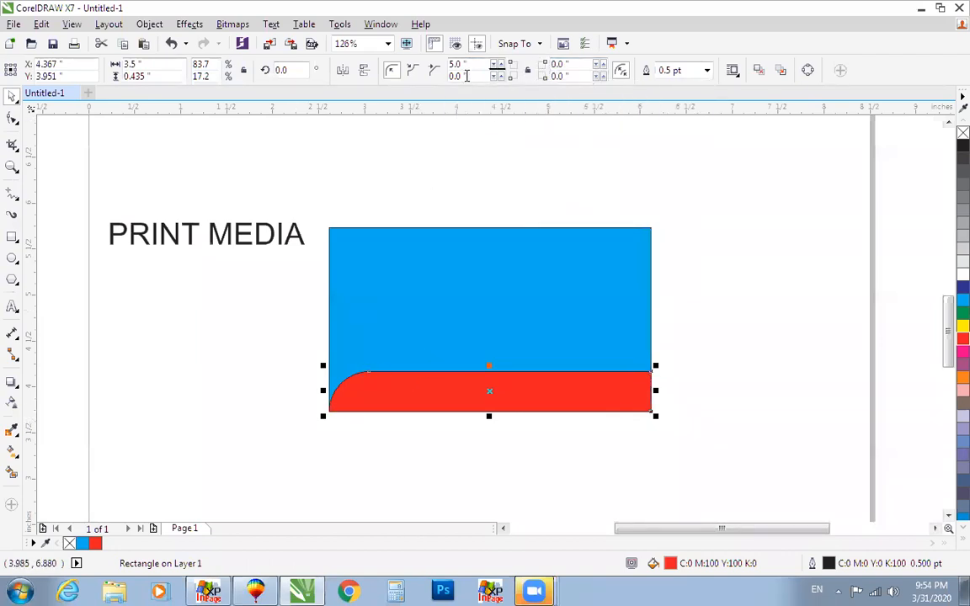
{"action": "left_click_drag", "start_coordinate": [467, 65], "coordinate": [393, 68]}
{"action": "type", "text": "0"}
{"action": "left_click", "coordinate": [251, 262]}
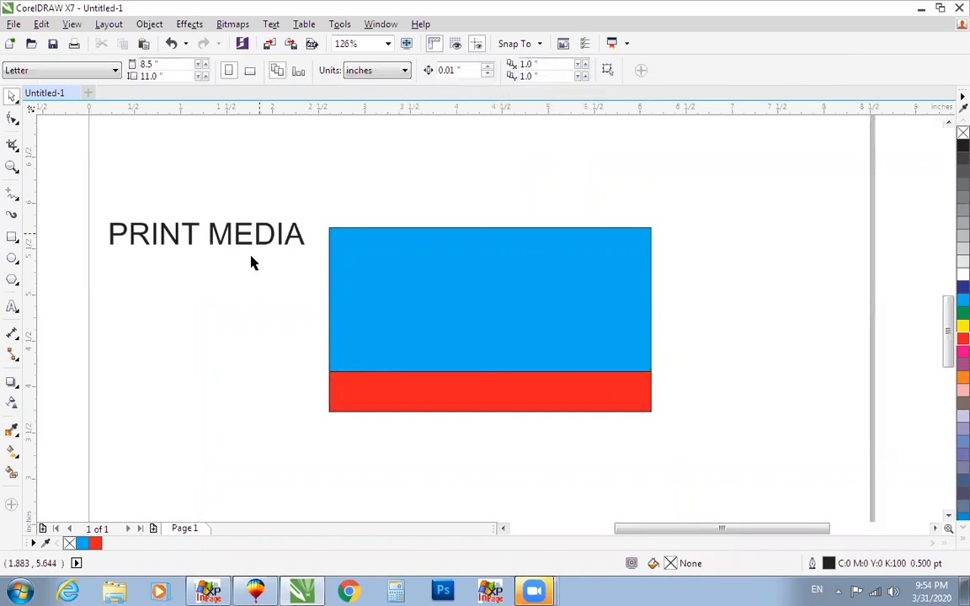
Step: Centre the PRINT MEDIA text horizontally and vertically on the red strip and send the text to the back
{"action": "left_click", "coordinate": [259, 243]}
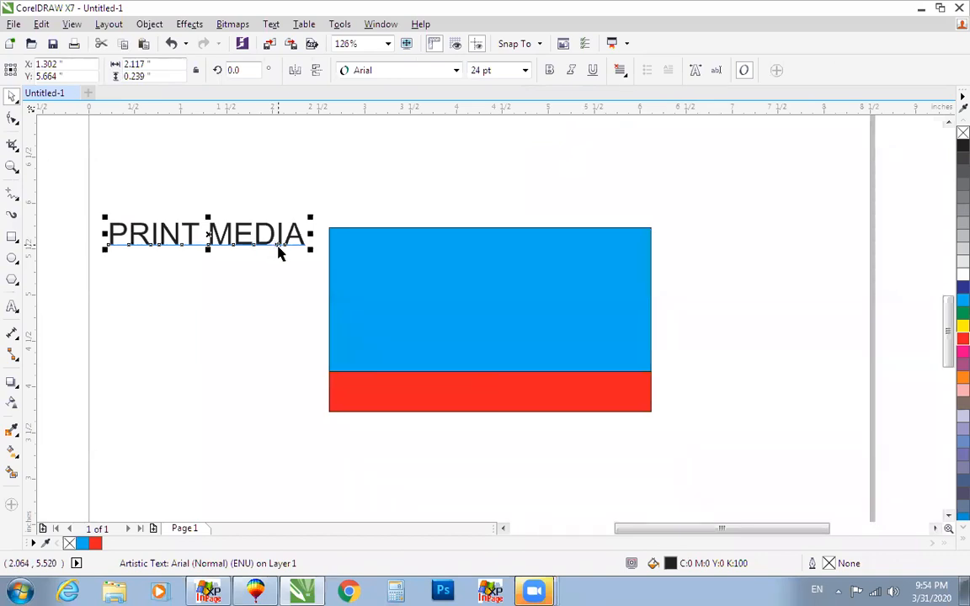
{"action": "left_click", "coordinate": [375, 384], "text": "shift"}
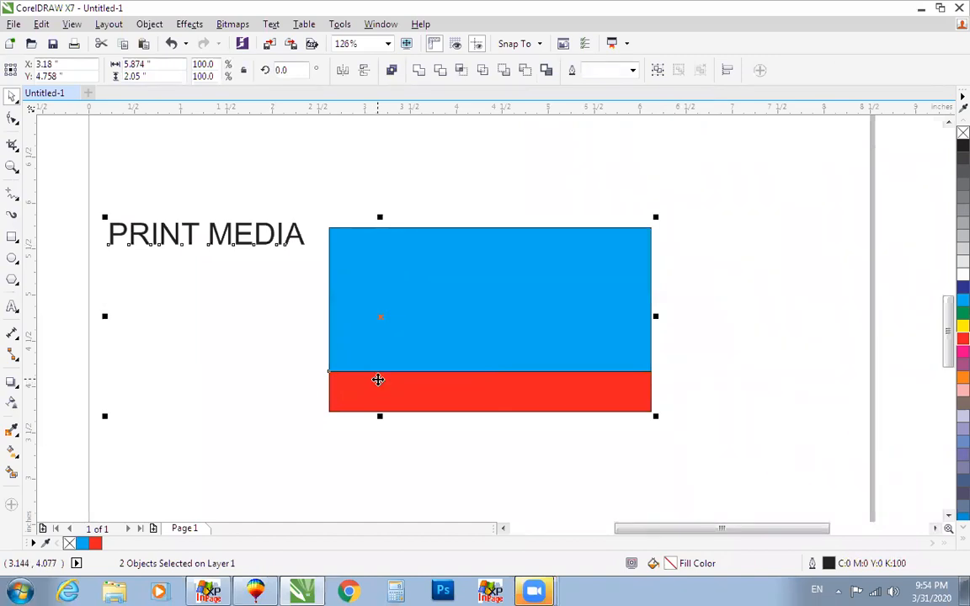
{"action": "key", "text": "c"}
{"action": "key", "text": "e"}
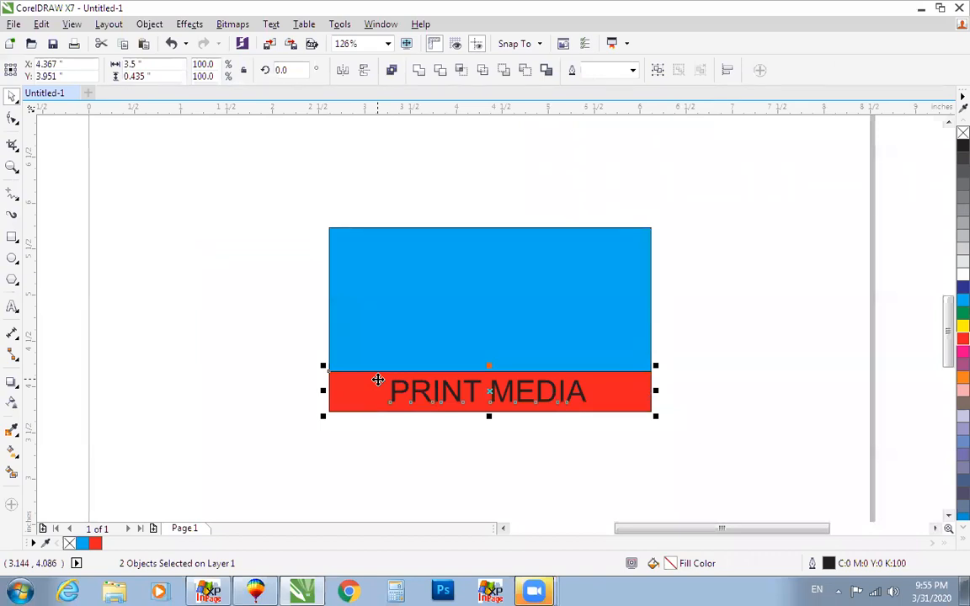
{"action": "left_click", "coordinate": [500, 395]}
{"action": "key", "text": "shift+Page_Down"}
Step: Convert the red strip from a rectangle to curves and activate node editing on it
{"action": "left_click", "coordinate": [498, 394]}
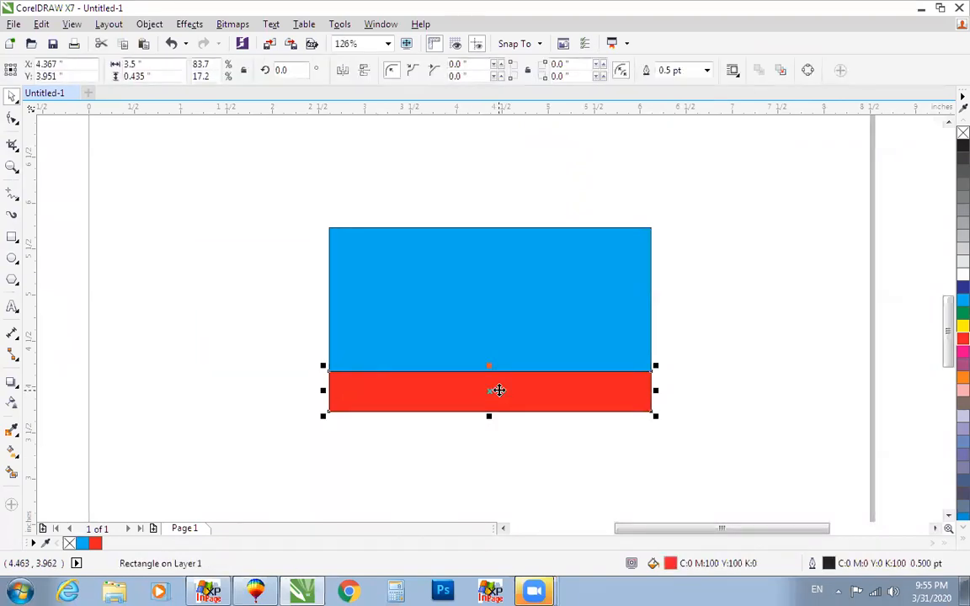
{"action": "key", "text": "ctrl+q"}
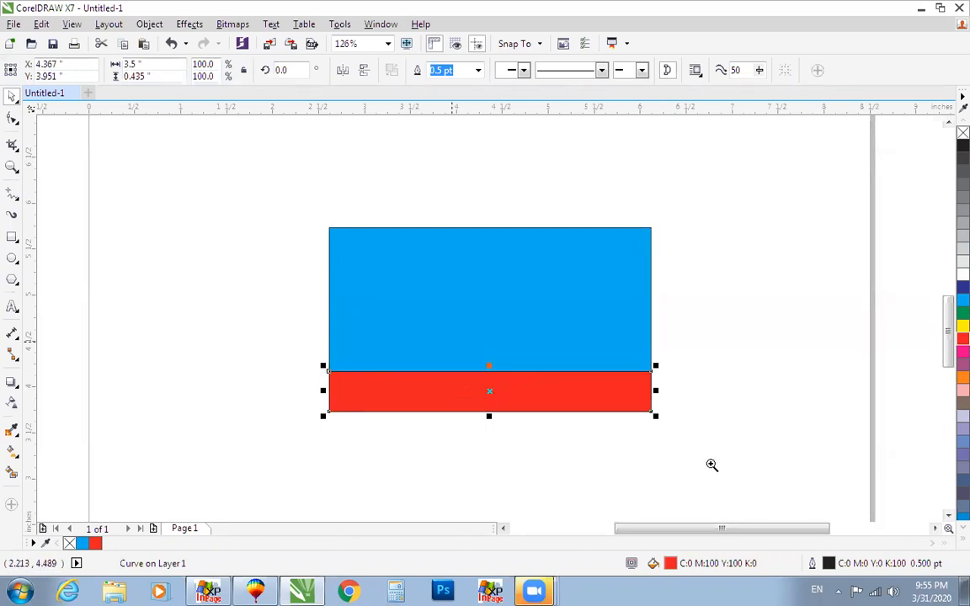
{"action": "left_click", "coordinate": [503, 404]}
{"action": "key", "text": "F10"}
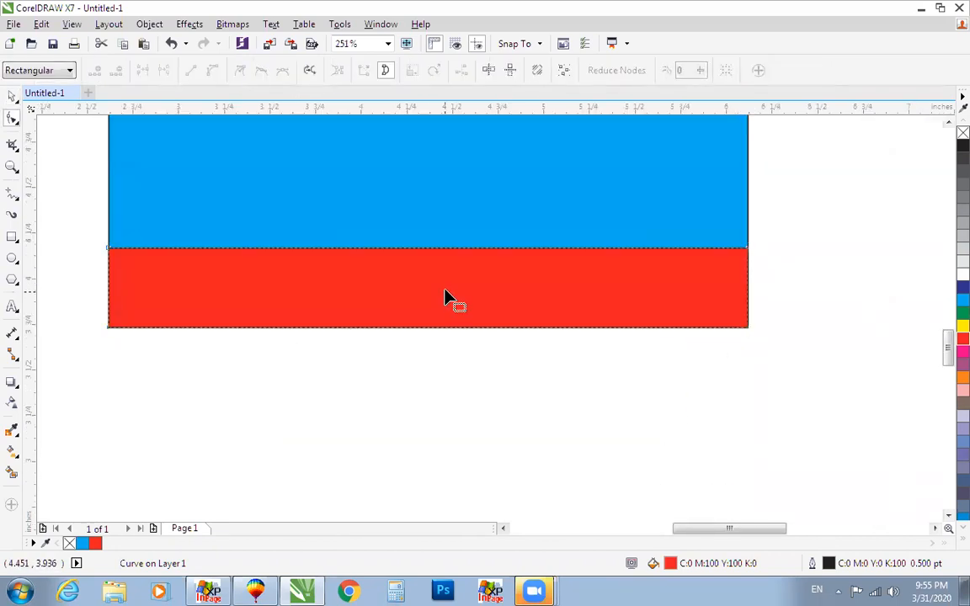
{"action": "left_click", "coordinate": [447, 293]}
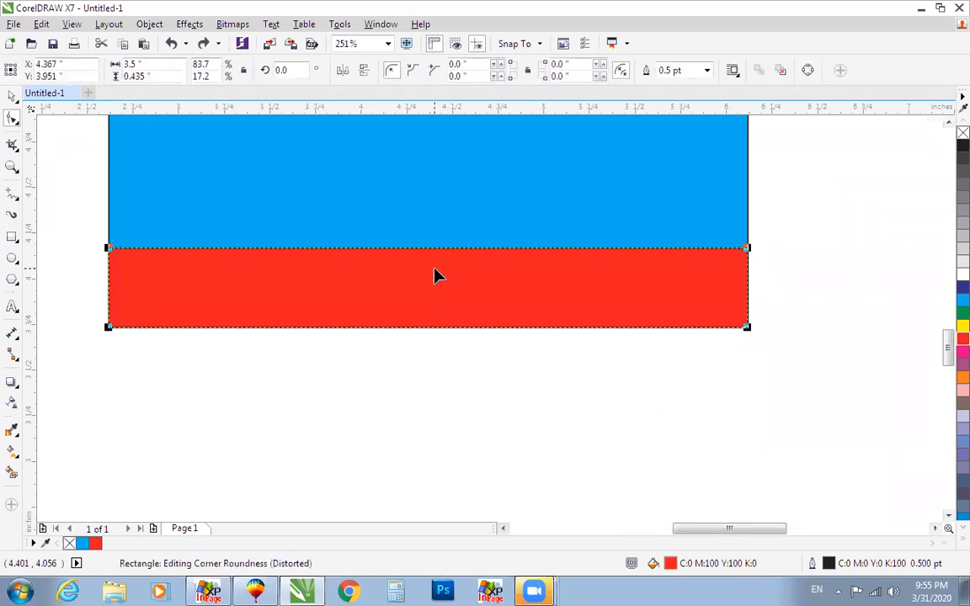
{"action": "key", "text": "ctrl+q"}
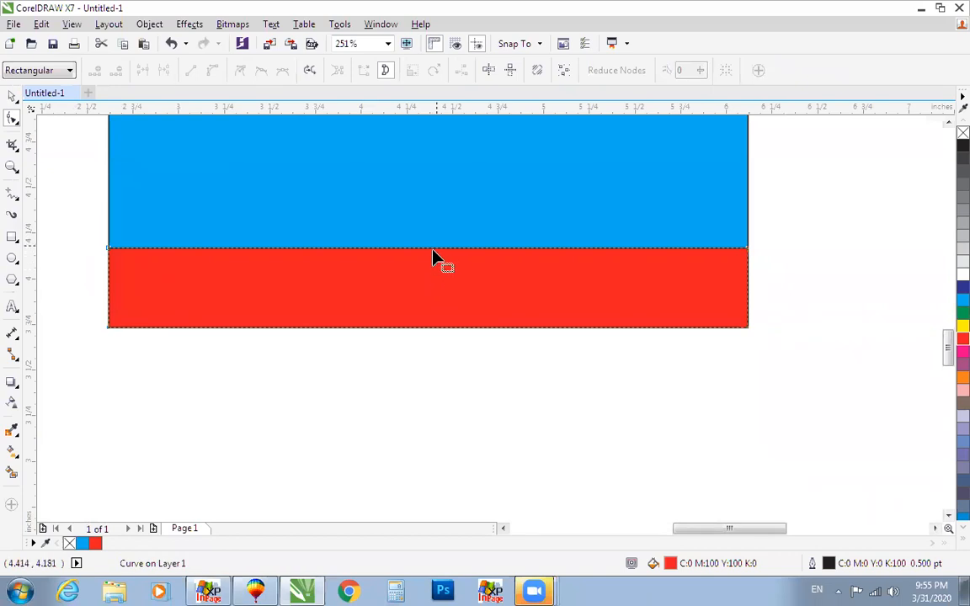
Step: Convert the red strip's upper edge from a straight line to a curve segment
{"action": "left_click", "coordinate": [429, 255]}
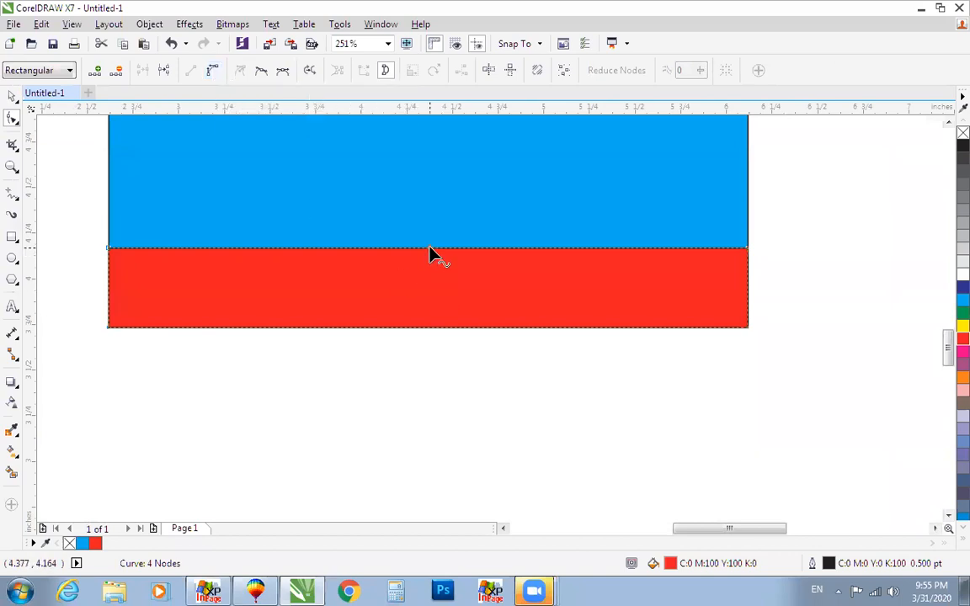
{"action": "right_click", "coordinate": [429, 249]}
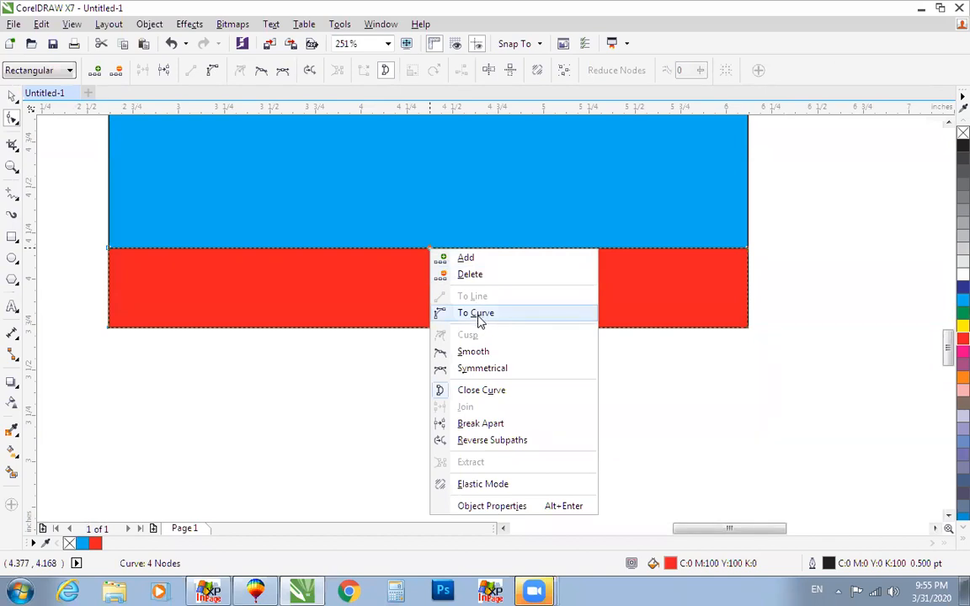
{"action": "left_click", "coordinate": [478, 314]}
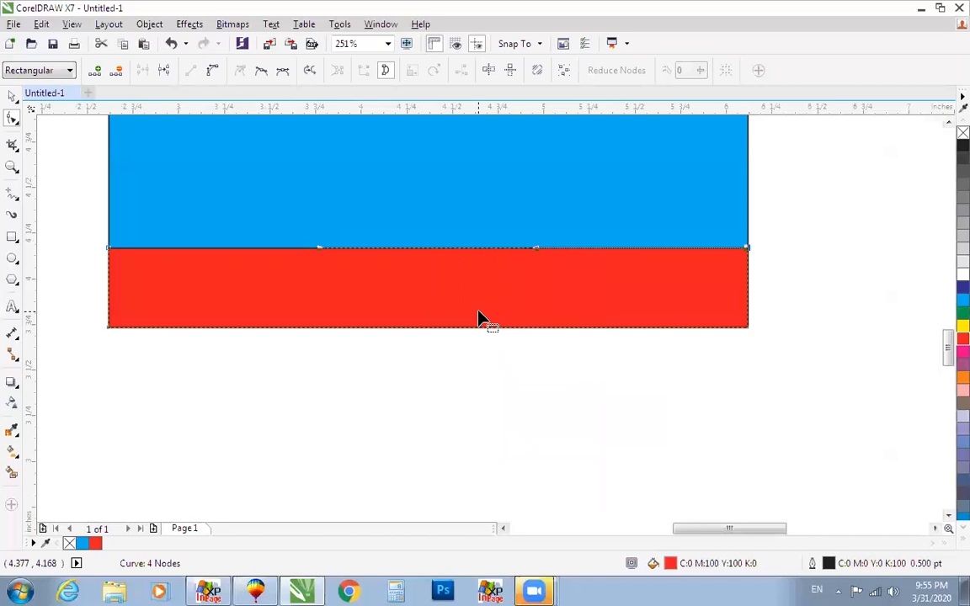
Step: Try shaping the strip's upper edge into a wave with its two curve handles, and undo both handle moves
{"action": "left_click_drag", "start_coordinate": [317, 254], "coordinate": [239, 350]}
{"action": "left_click_drag", "start_coordinate": [536, 248], "coordinate": [537, 194]}
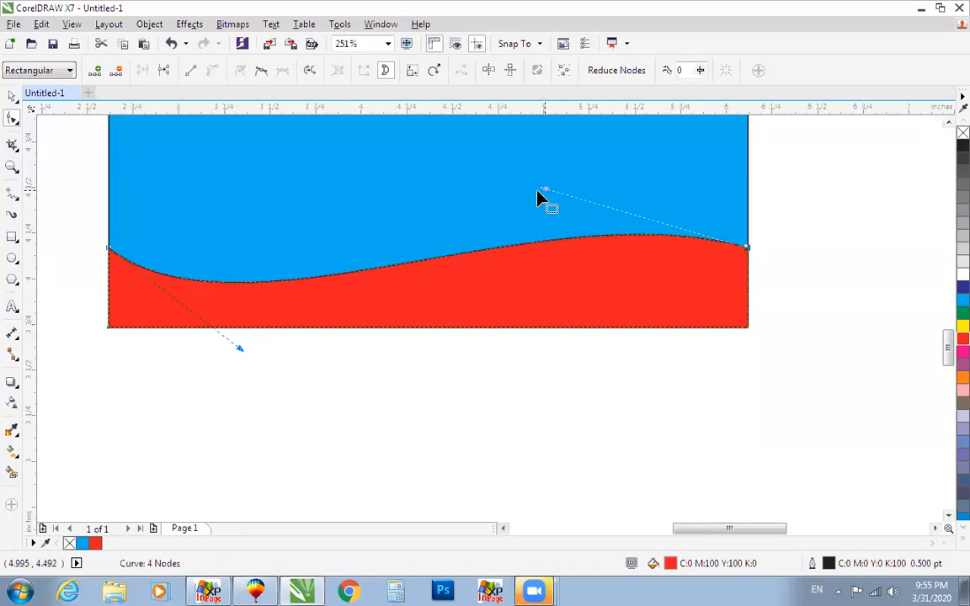
{"action": "key", "text": "ctrl+z"}
{"action": "key", "text": "ctrl+z"}
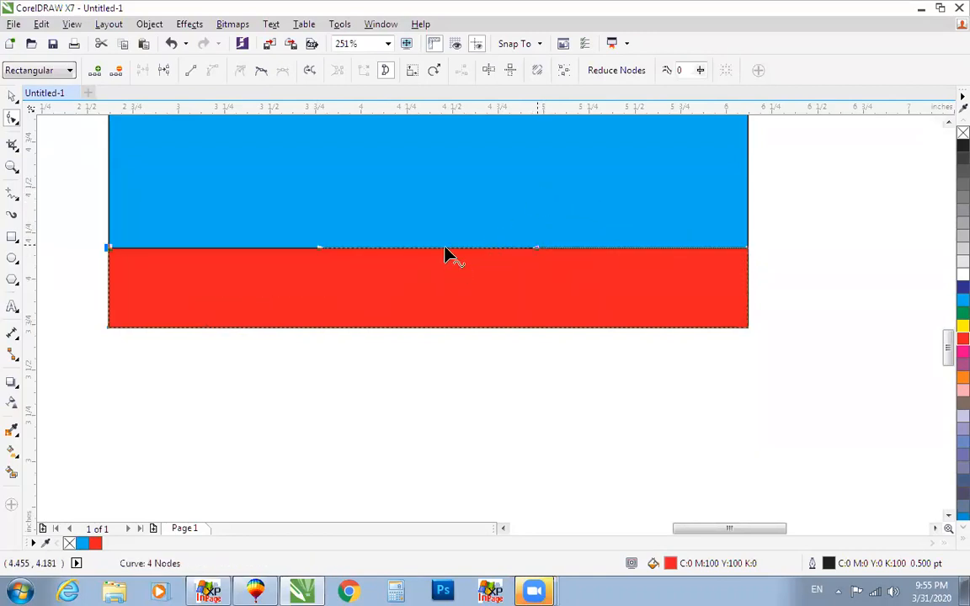
Step: Try bowing the strip's upper edge downward and then upward, undoing each bend
{"action": "left_click_drag", "start_coordinate": [444, 269], "coordinate": [443, 304]}
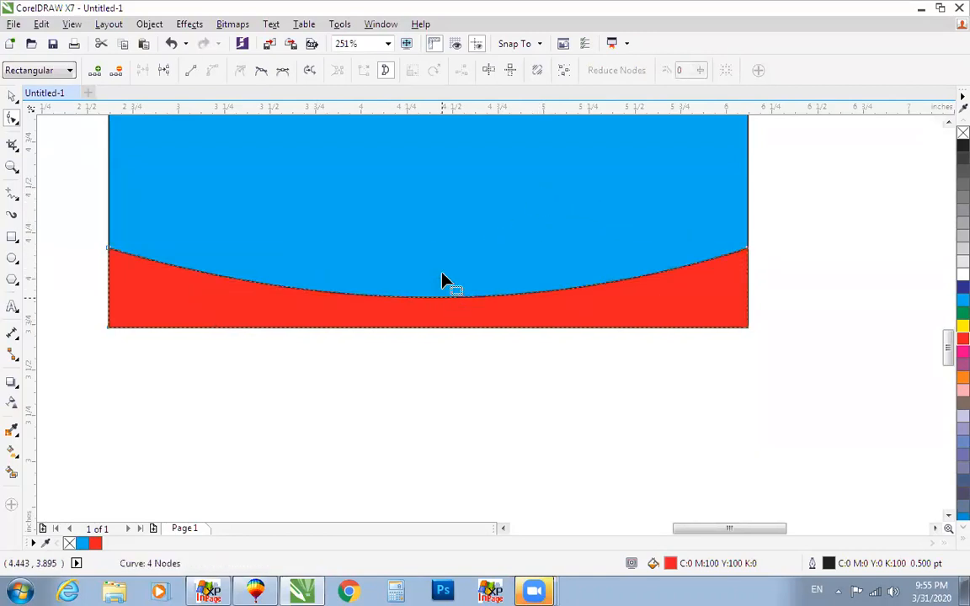
{"action": "key", "text": "ctrl+z"}
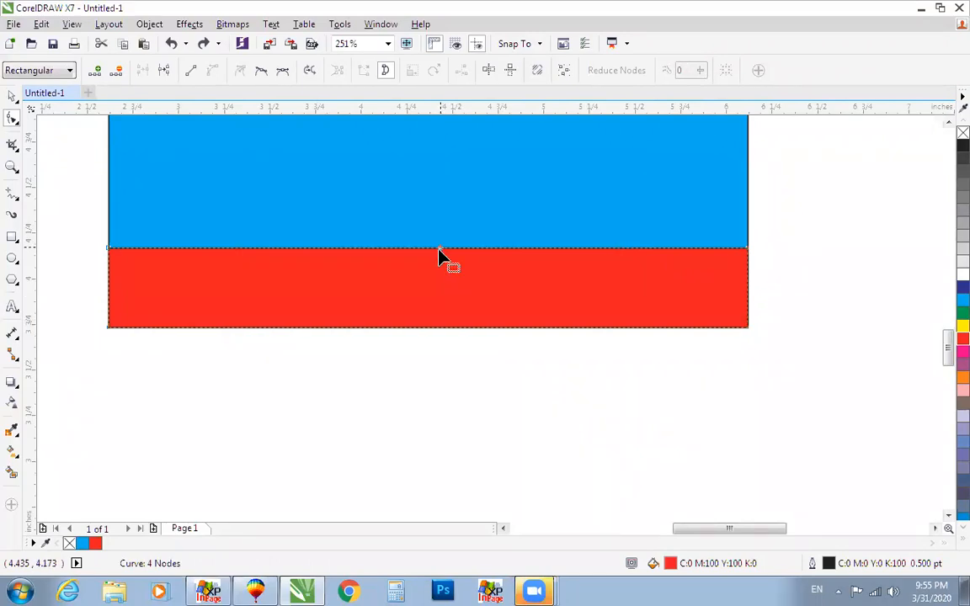
{"action": "key", "text": "space"}
{"action": "key", "text": "space"}
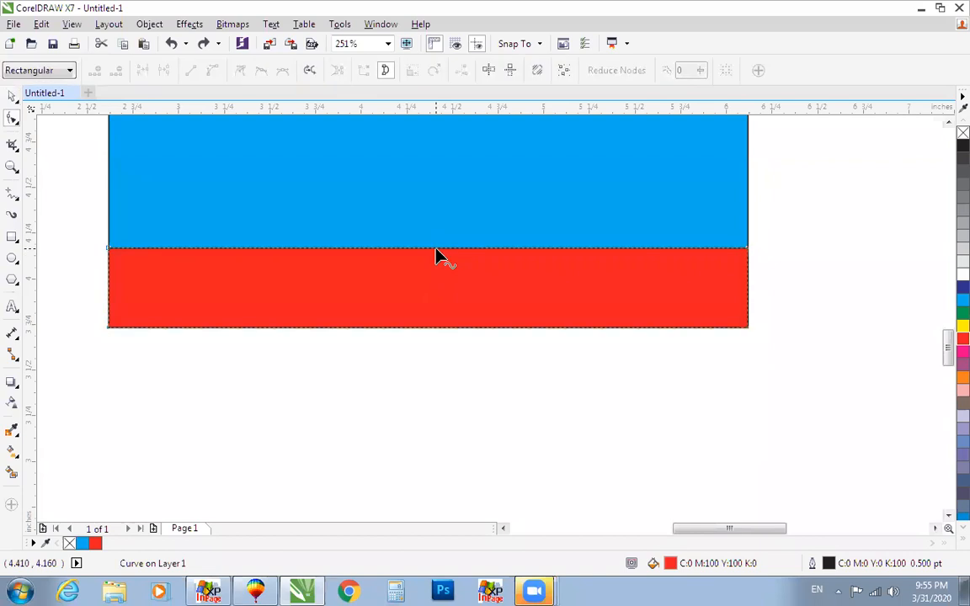
{"action": "left_click_drag", "start_coordinate": [442, 255], "coordinate": [446, 173]}
{"action": "key", "text": "ctrl+z"}
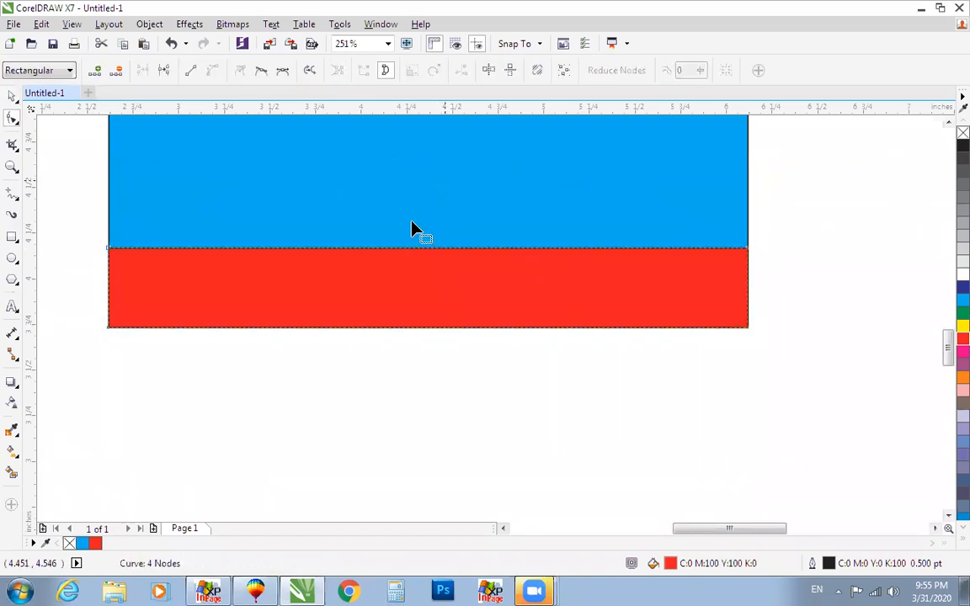
{"action": "key", "text": "ctrl+z"}
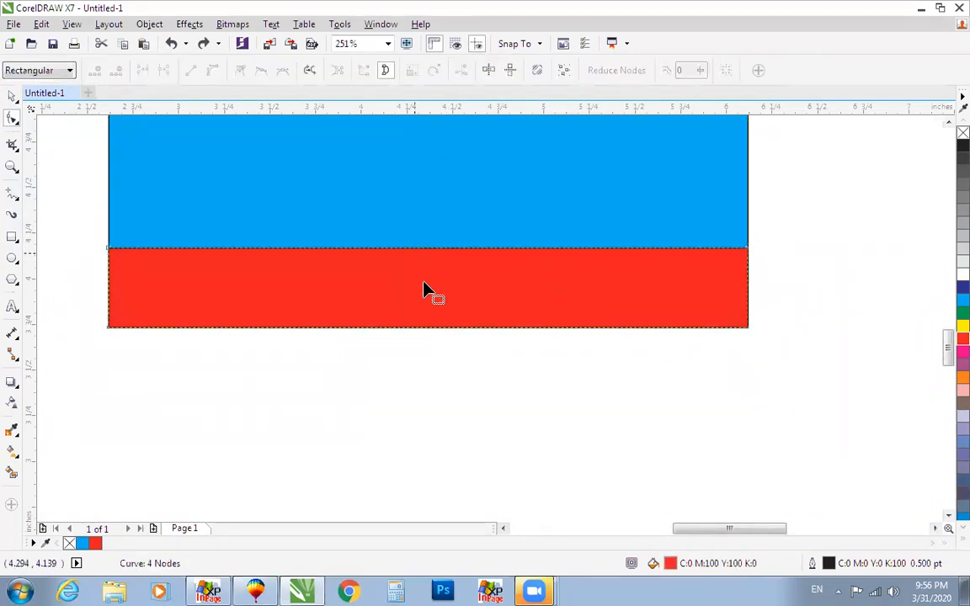
Step: Select the red strip as a whole object and undo its conversion to curves
{"action": "left_click", "coordinate": [401, 250]}
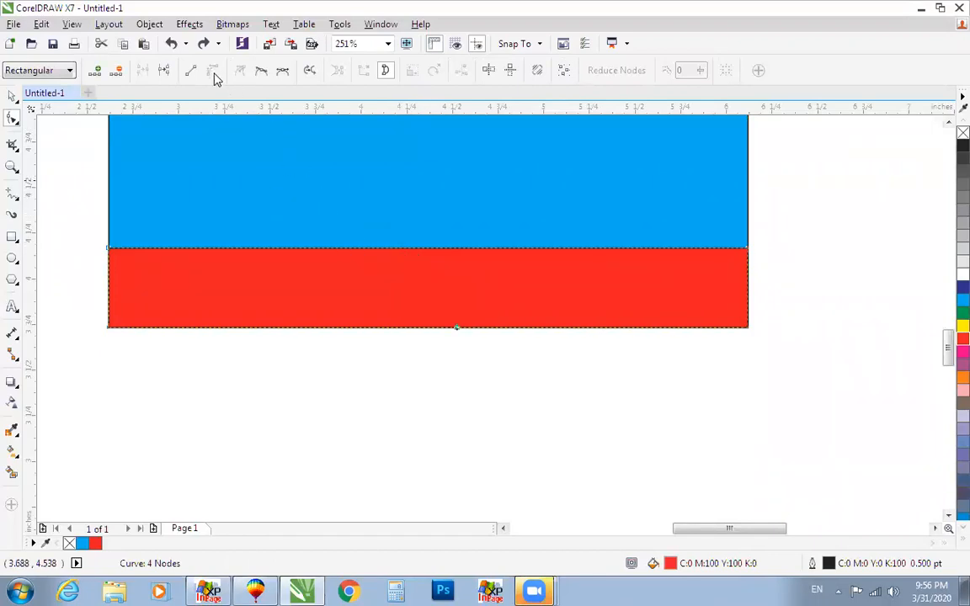
{"action": "left_click", "coordinate": [405, 261]}
{"action": "left_click", "coordinate": [408, 253]}
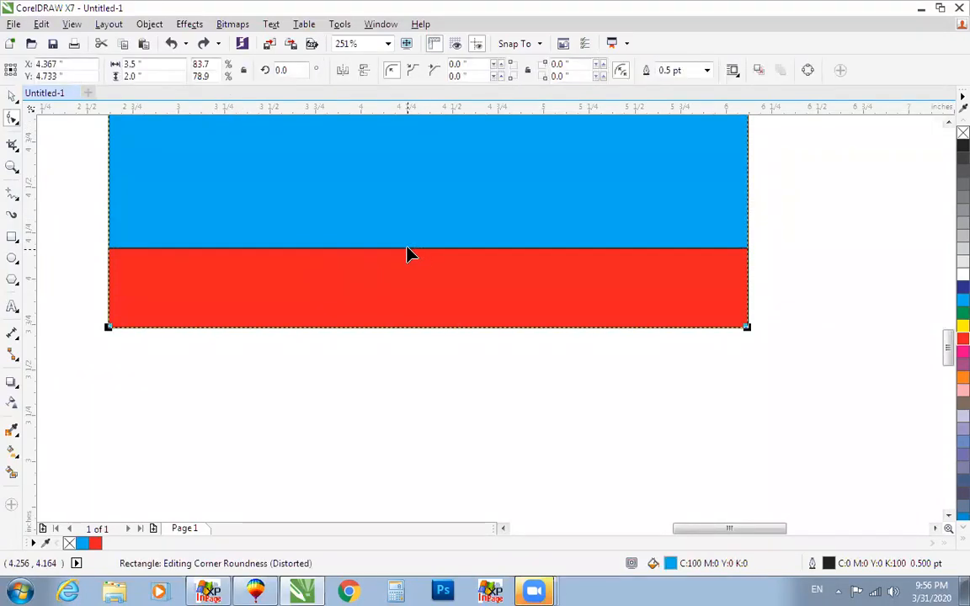
{"action": "key", "text": "space"}
{"action": "left_click", "coordinate": [407, 253]}
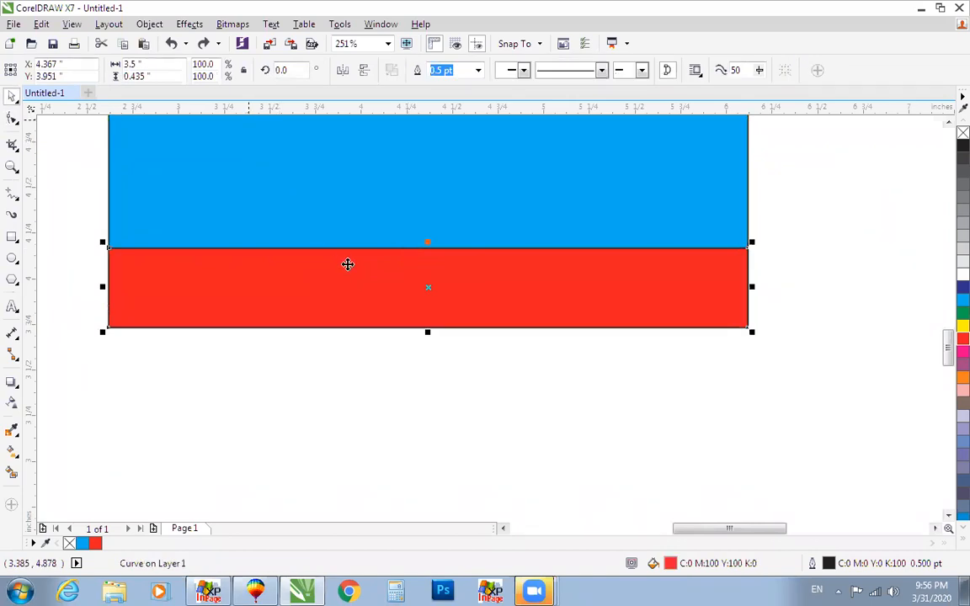
{"action": "key", "text": "ctrl+z"}
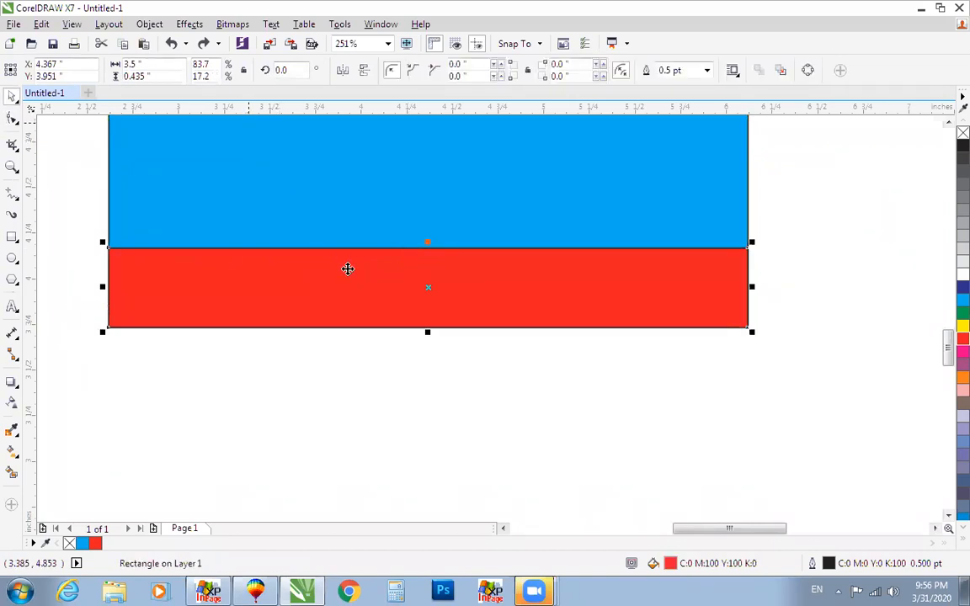
Step: Convert the red strip to curves and make its upper edge a curve segment with Bézier handles
{"action": "key", "text": "ctrl+q"}
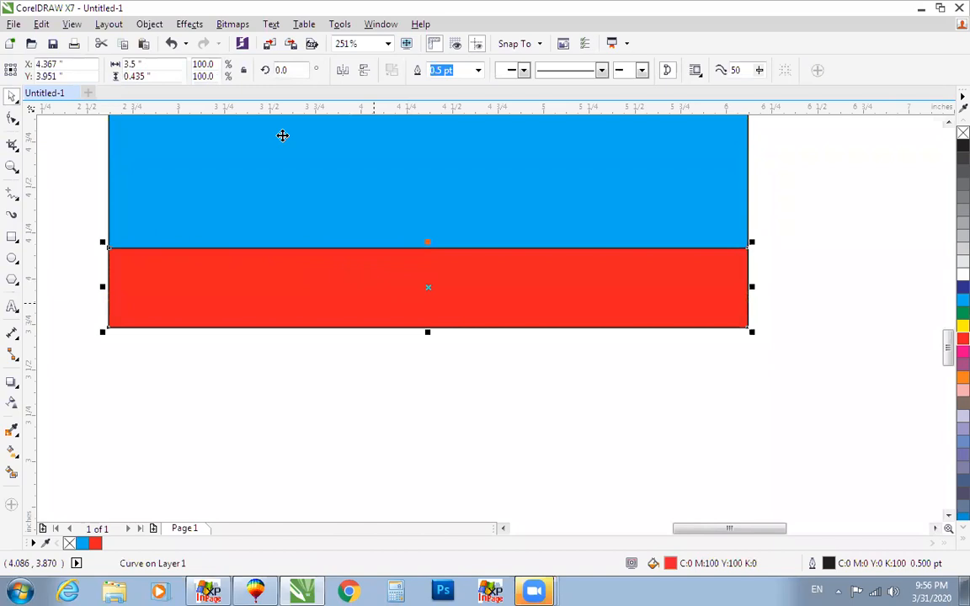
{"action": "key", "text": "F10"}
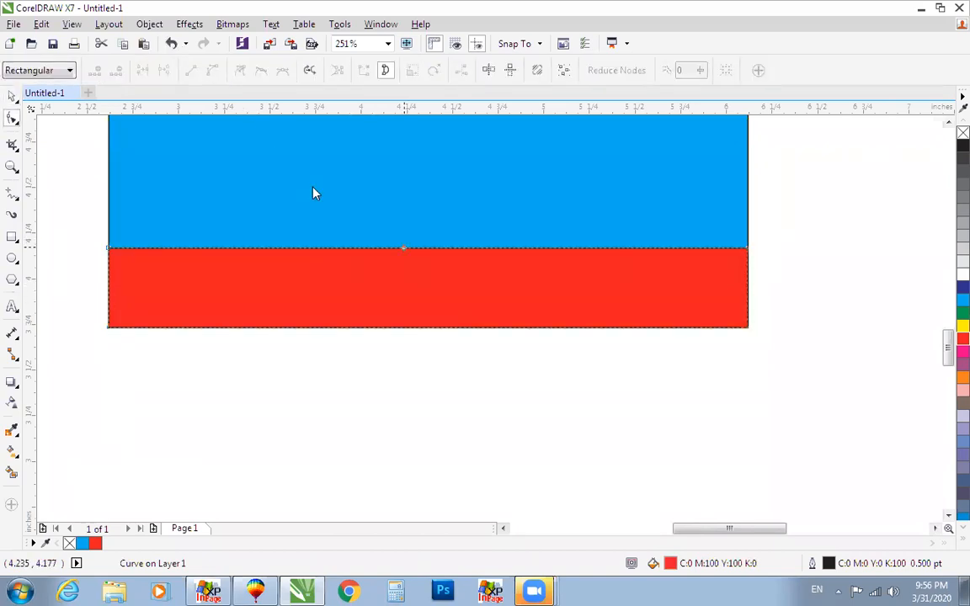
{"action": "left_click", "coordinate": [277, 250]}
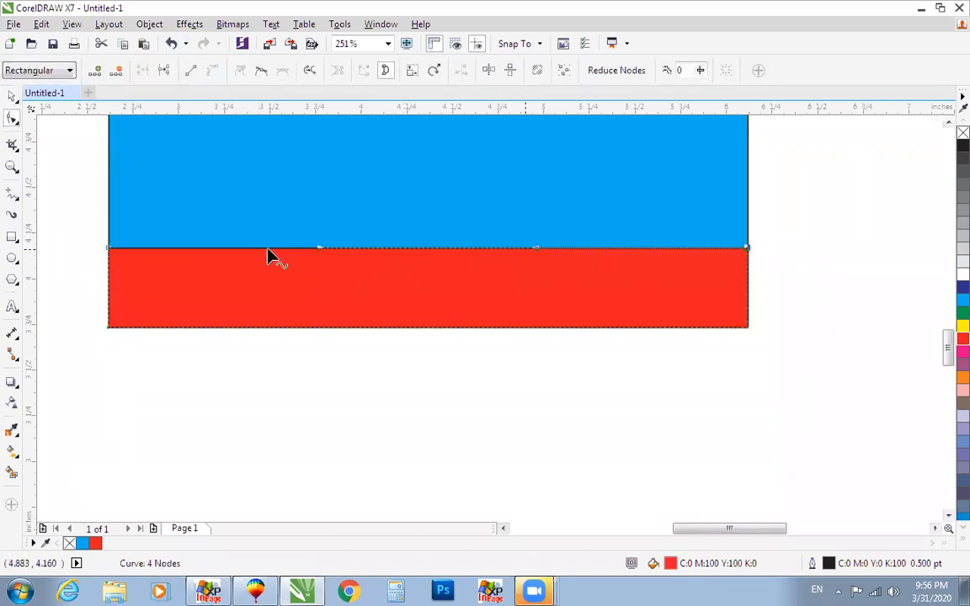